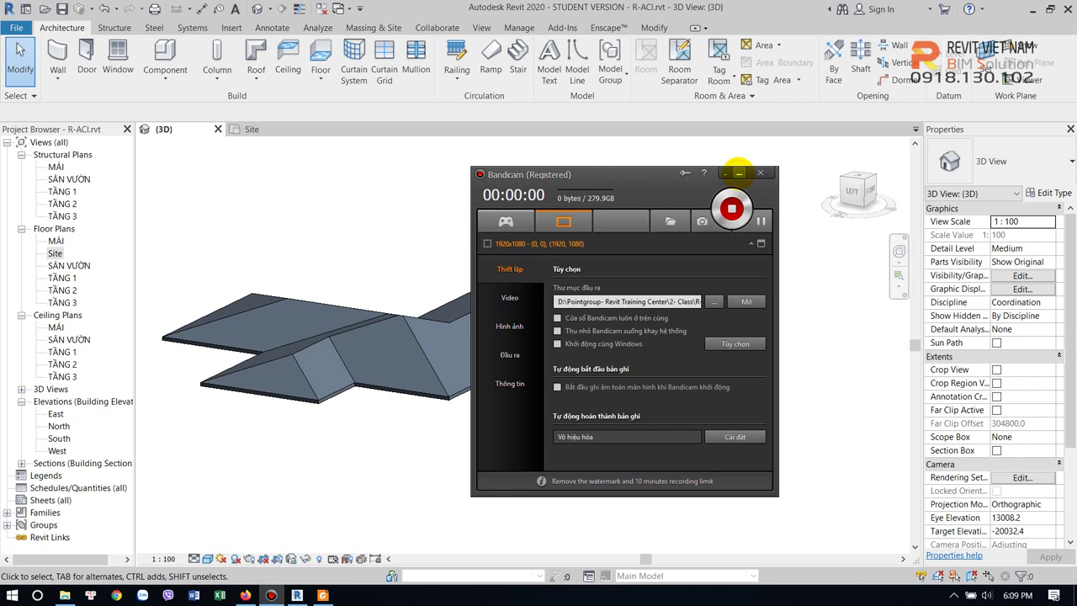
- Place a Roof: Gutter along the lower roof edge
click(737, 172)
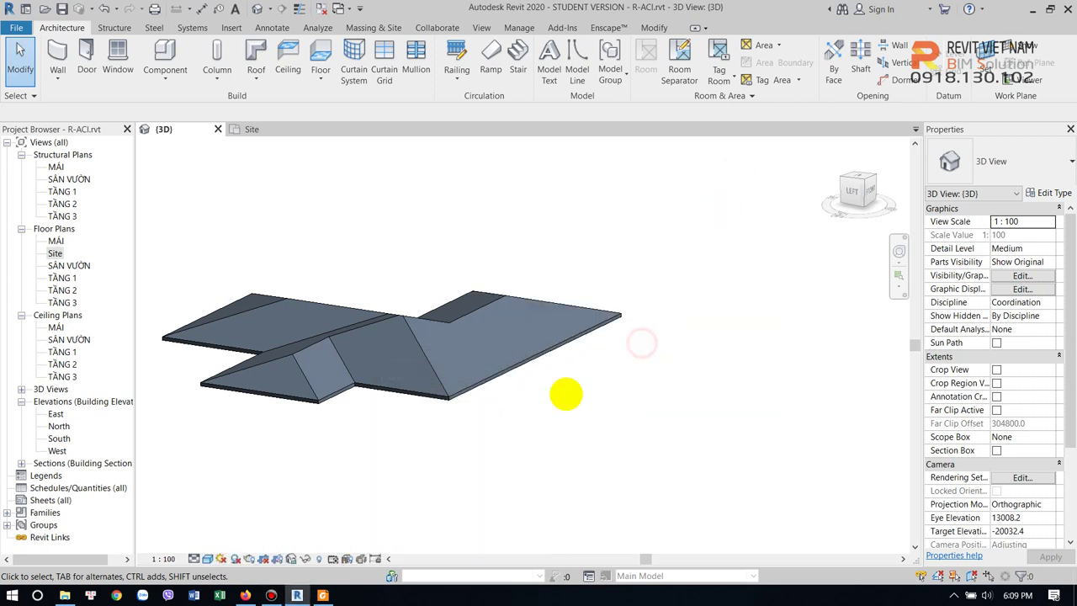
middle_drag(564, 392, 614, 396)
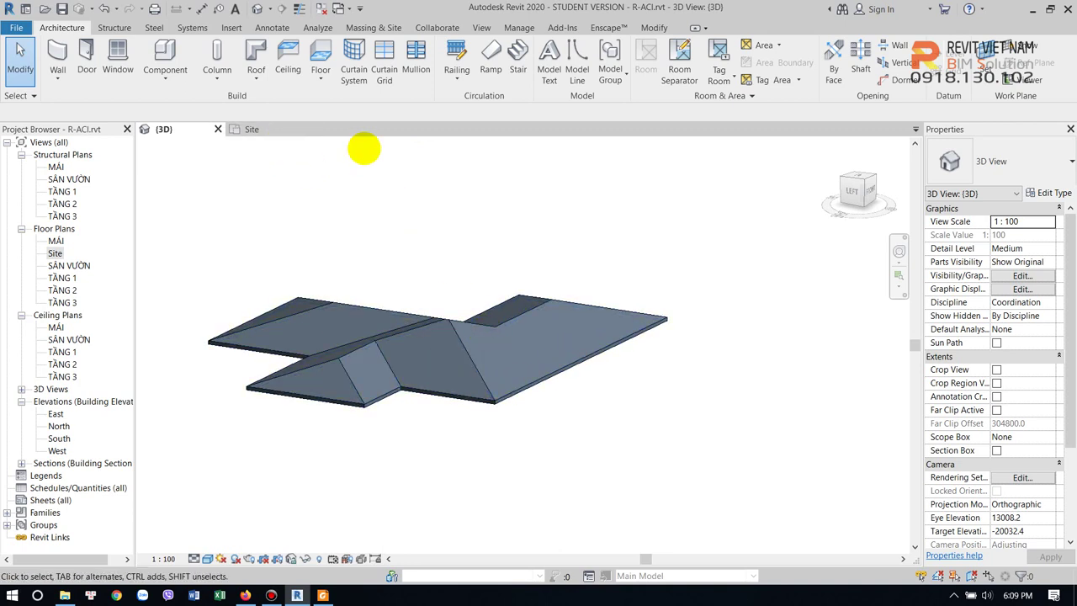
click(390, 213)
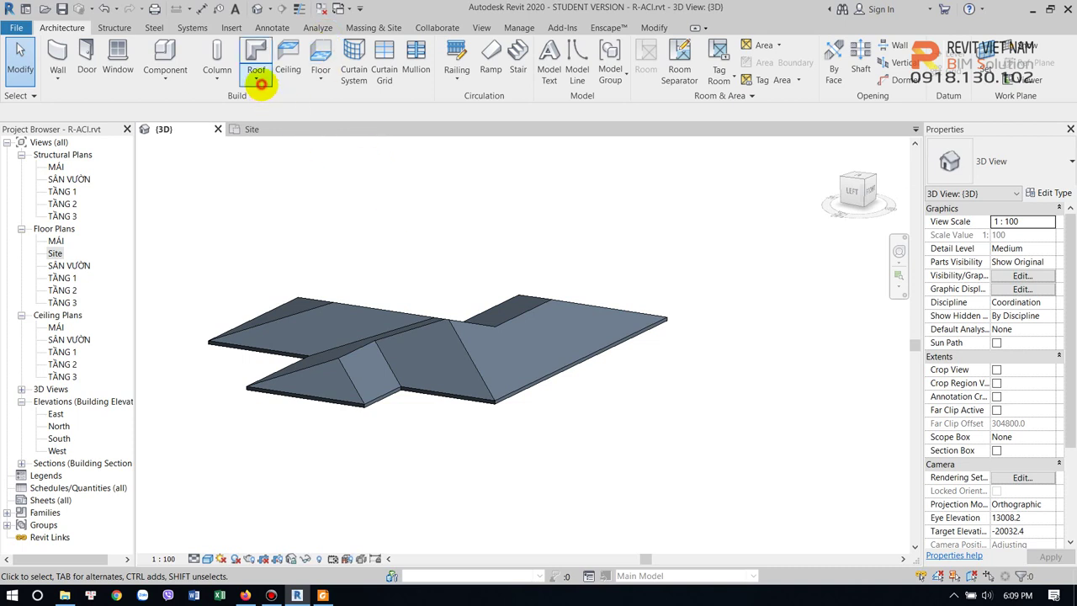
click(257, 79)
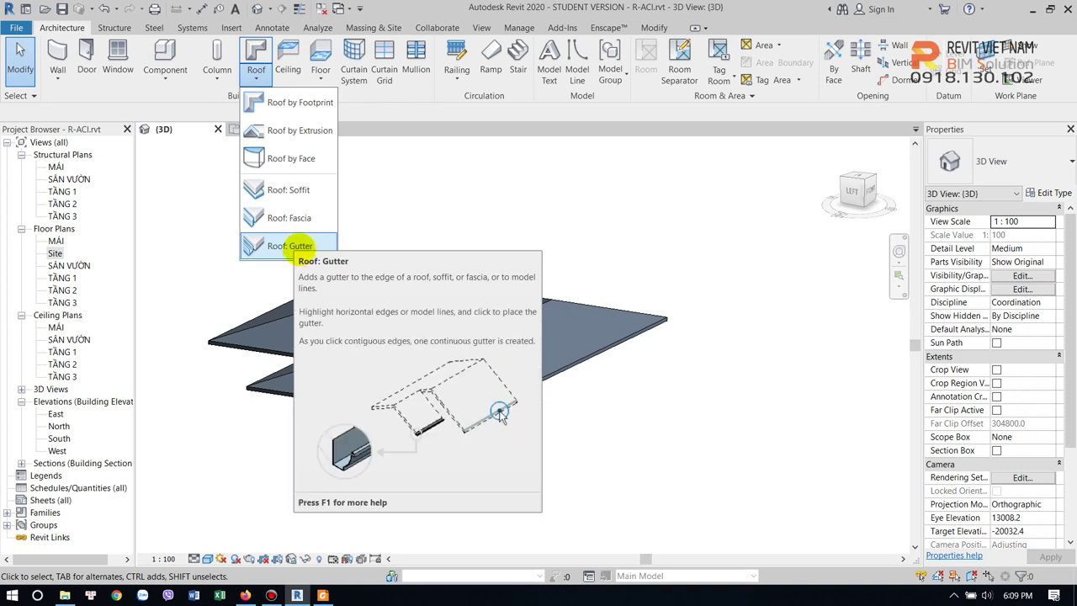
click(290, 245)
scroll(516, 385, up, 2)
scroll(526, 403, up, 2)
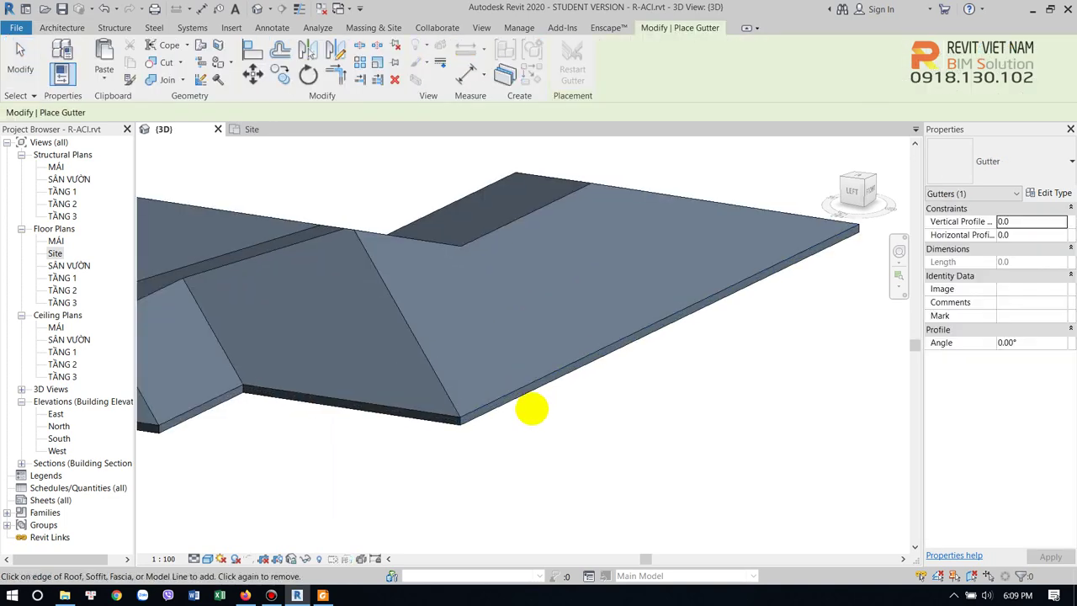
scroll(488, 412, up, 3)
click(465, 410)
- Extend the gutter onto a second roof edge
scroll(447, 454, down, 3)
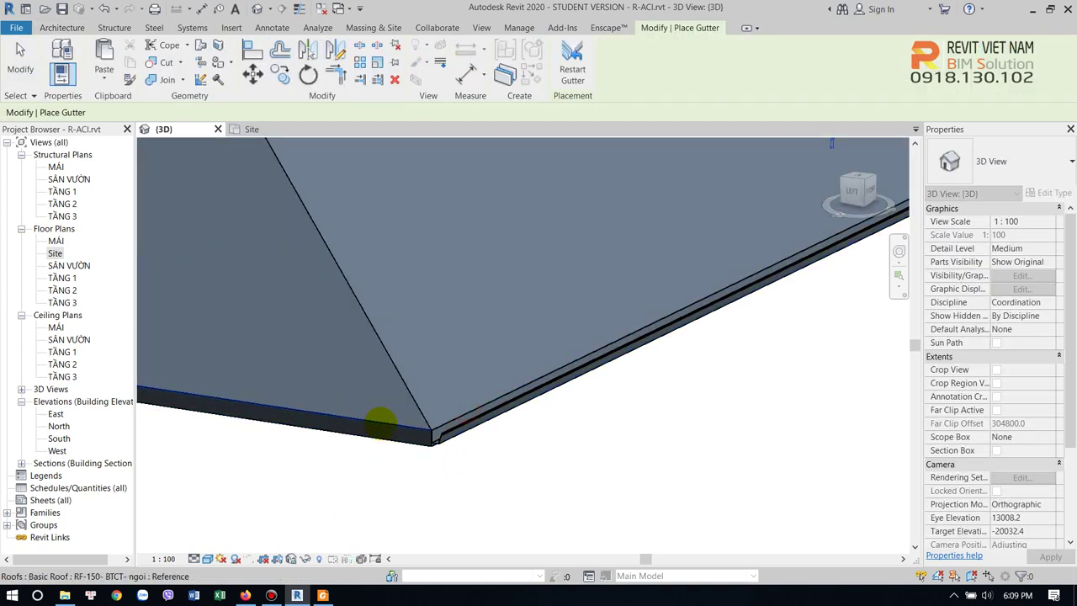
scroll(385, 370, down, 2)
scroll(384, 371, up, 2)
scroll(418, 392, up, 1)
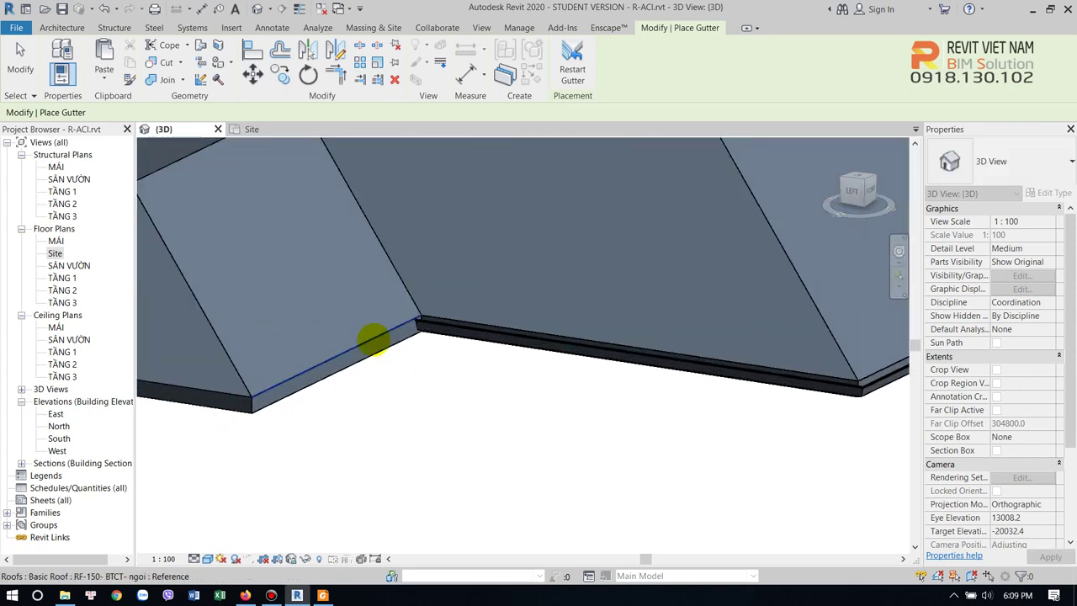
scroll(334, 412, up, 2)
scroll(433, 371, down, 3)
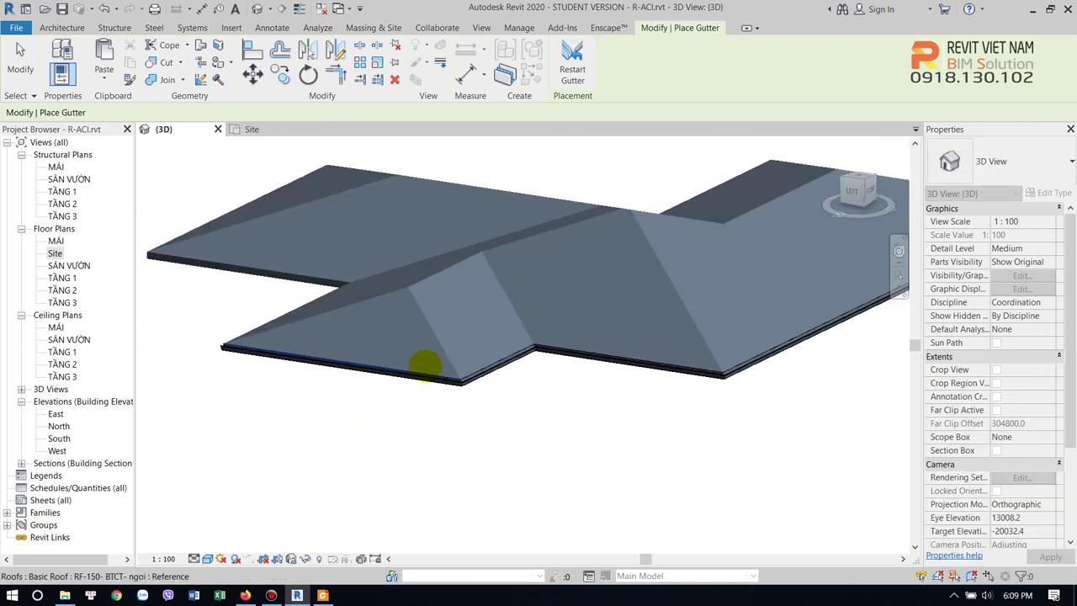
mouse_move(425, 365)
shift+middle_down()
mouse_move(552, 384)
mouse_move(517, 329)
shift+middle_up()
scroll(572, 418, up, 3)
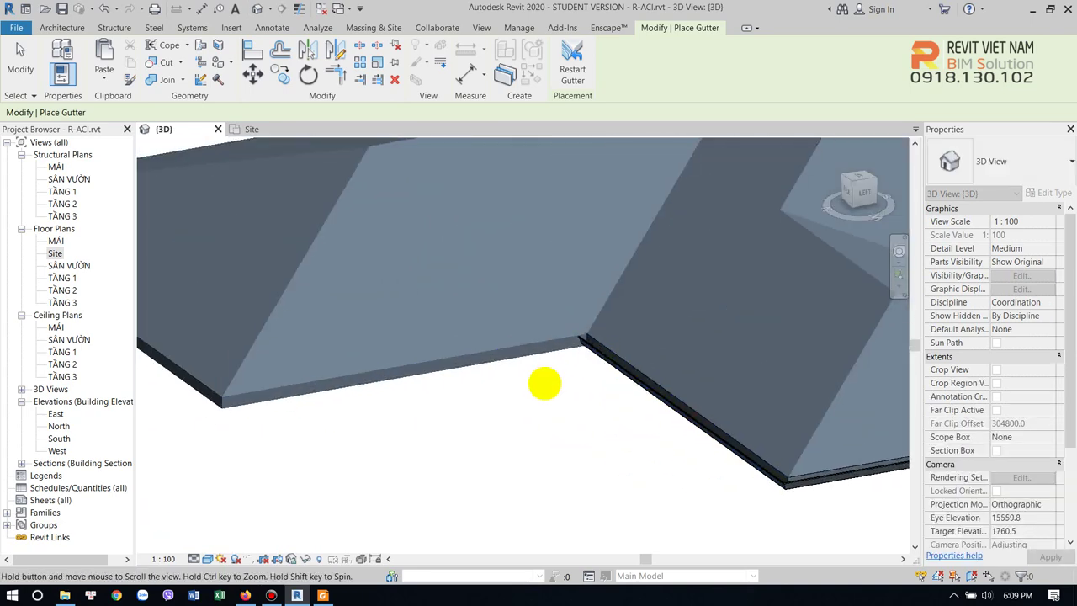
click(521, 340)
scroll(513, 353, down, 3)
- Inspect the gutter at the roof corners, then save the project when reminded
shift+middle_drag(500, 368, 558, 372)
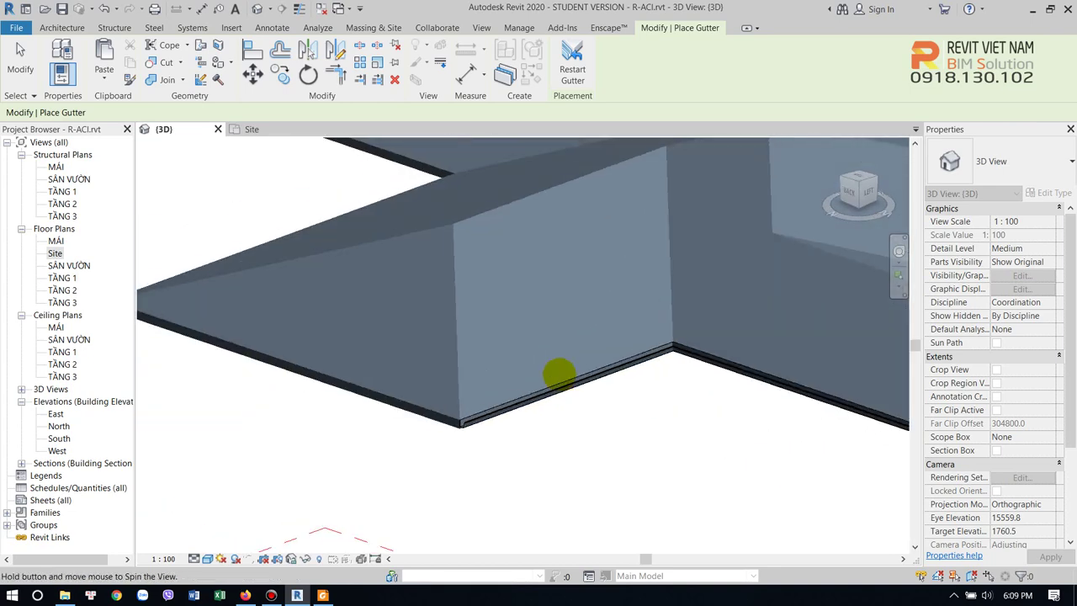
scroll(476, 389, up, 3)
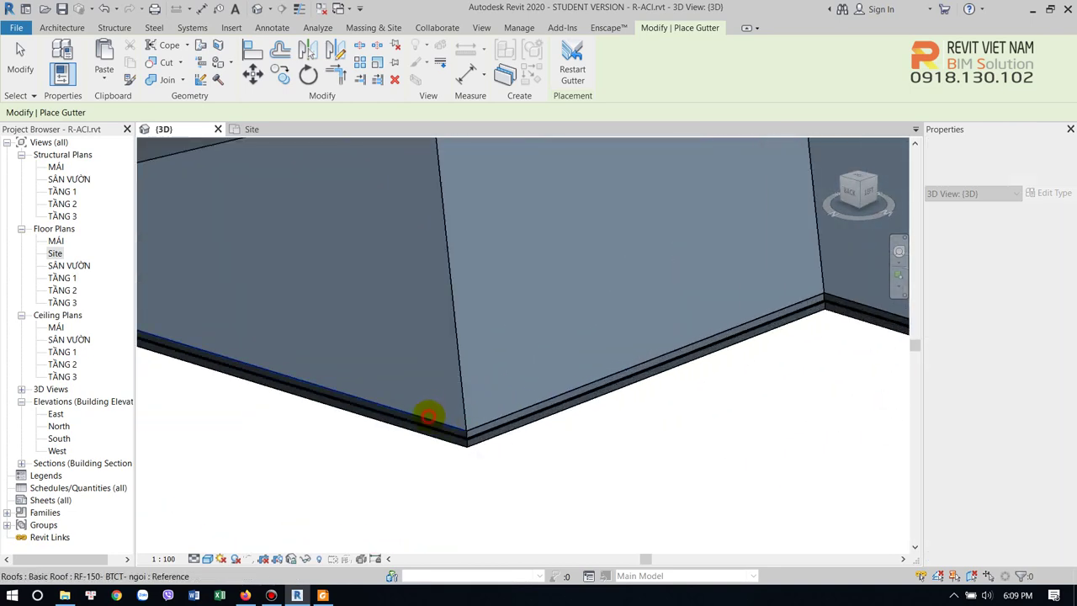
scroll(429, 395, down, 3)
mouse_move(429, 378)
shift+middle_down()
mouse_move(574, 349)
mouse_move(410, 328)
mouse_move(360, 293)
shift+middle_up()
scroll(574, 348, up, 3)
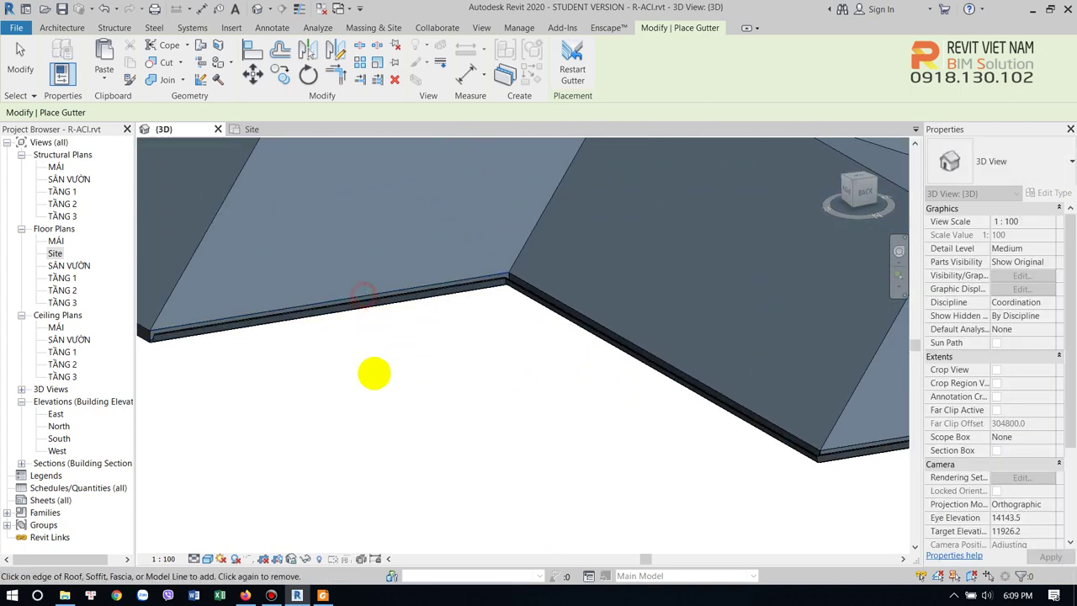
mouse_move(373, 373)
shift+middle_down()
mouse_move(360, 404)
mouse_move(345, 362)
mouse_move(403, 361)
mouse_move(560, 468)
mouse_move(497, 446)
shift+middle_up()
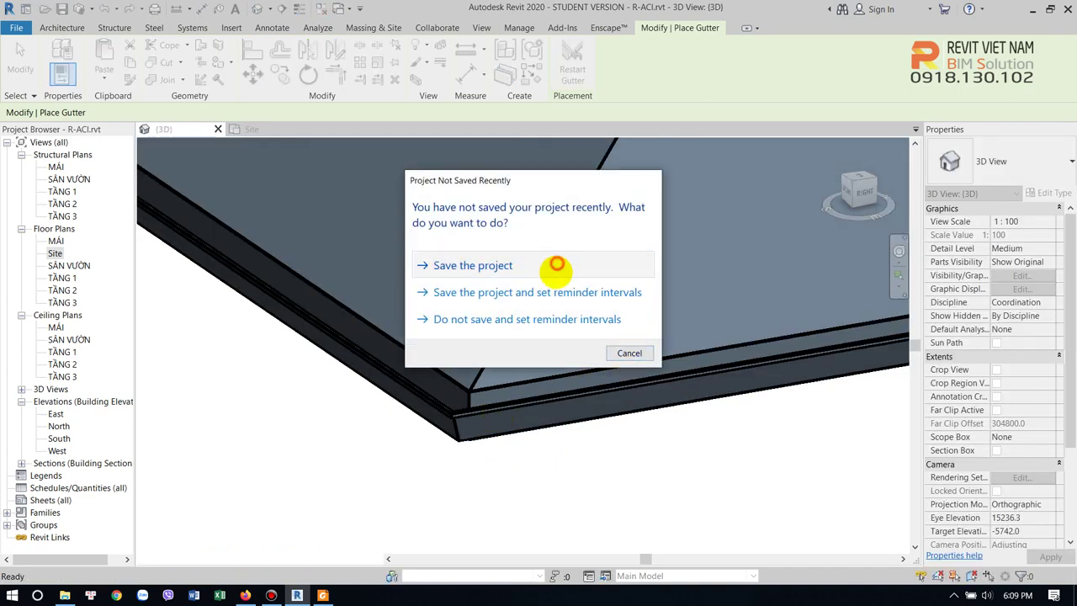
click(558, 265)
- Delete the existing gutter from the roof
click(535, 399)
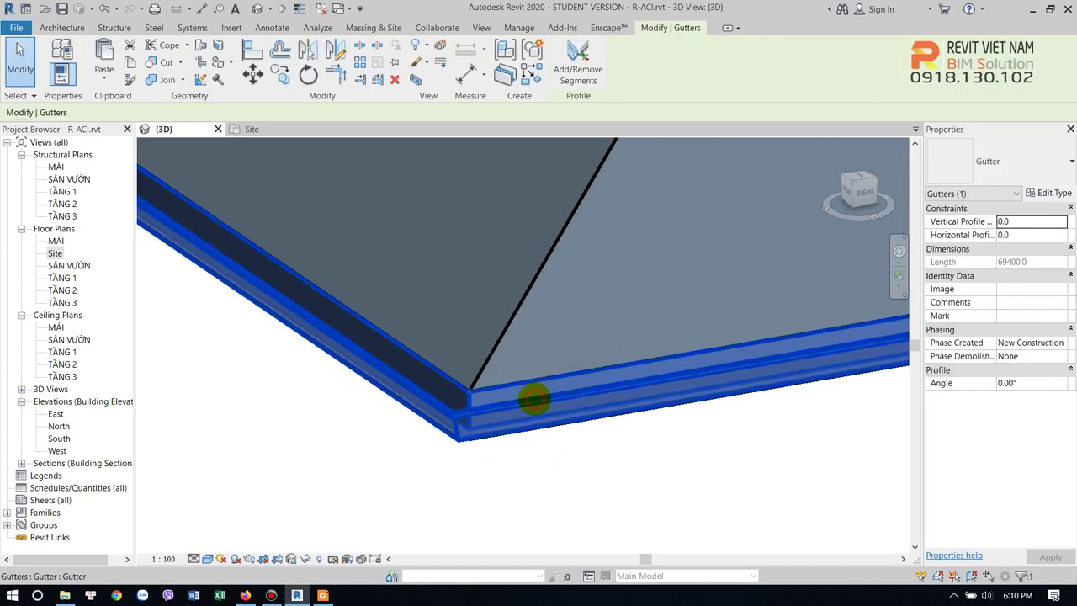
key(Delete)
shift+middle_drag(500, 399, 558, 408)
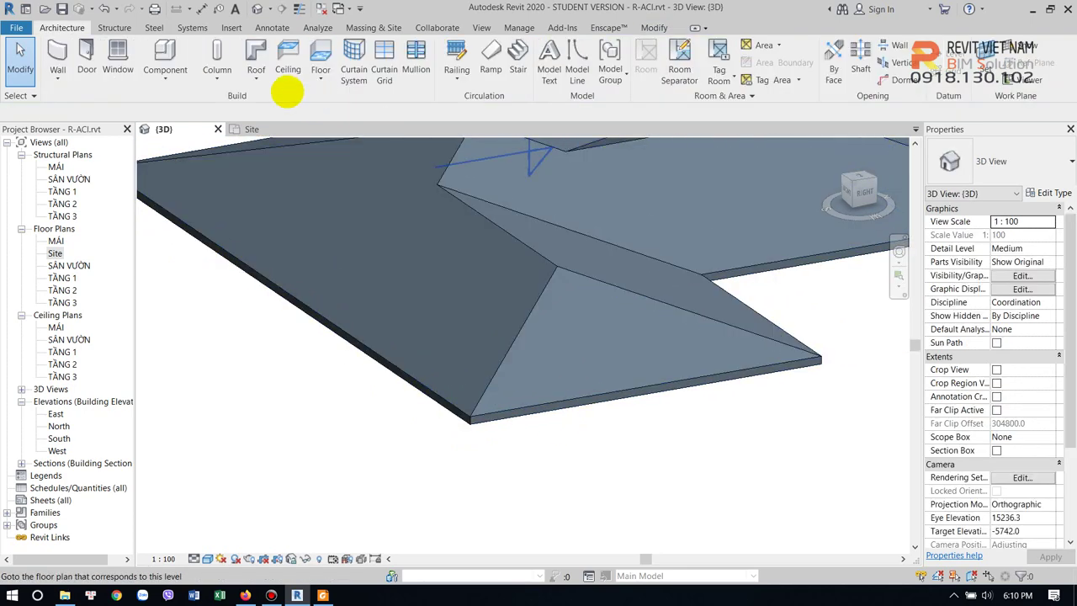
- Place one gutter along the whole chain of connected roof edges using Tab
click(256, 75)
click(276, 244)
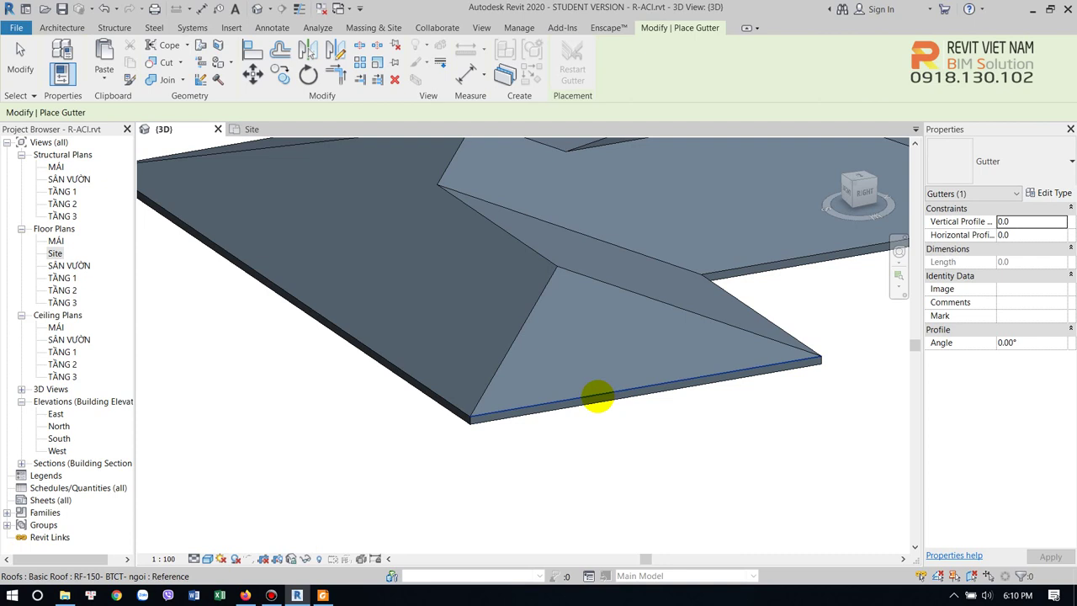
key(Tab)
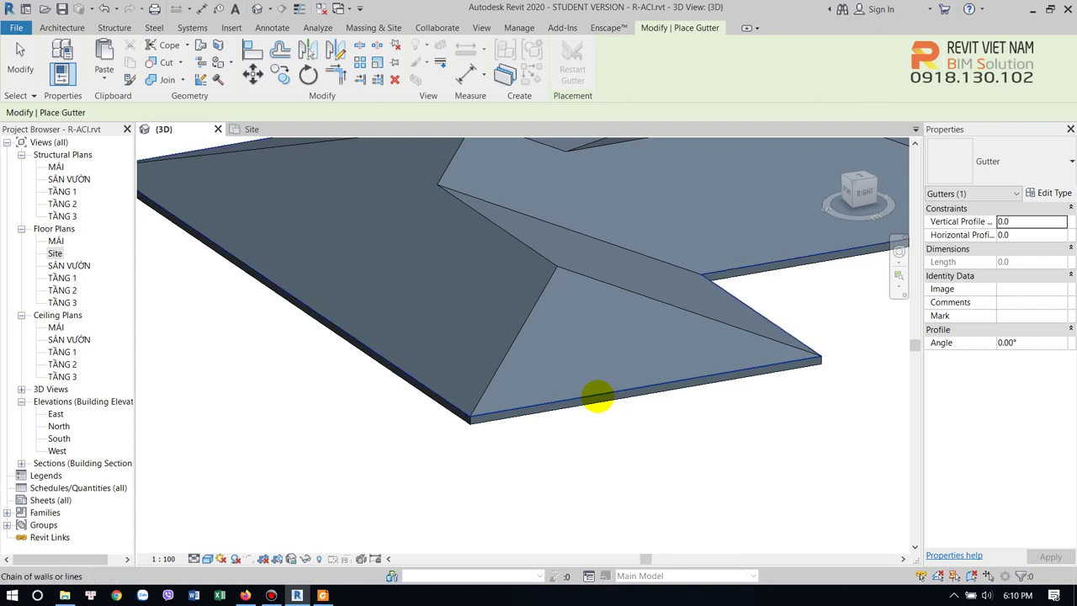
click(597, 397)
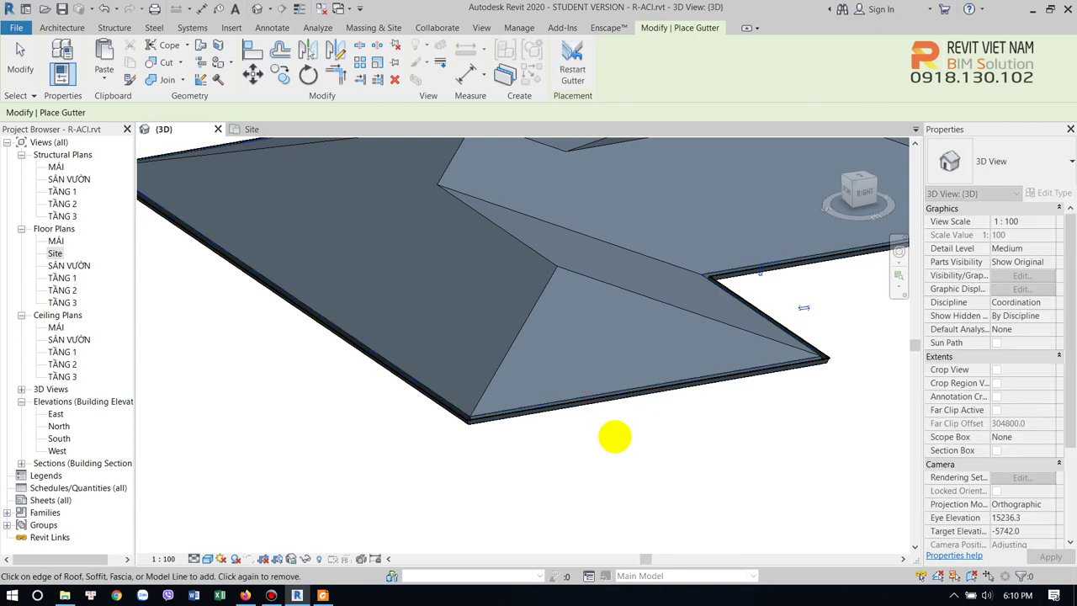
key(Escape)
key(Escape)
scroll(724, 384, up, 3)
scroll(722, 376, up, 3)
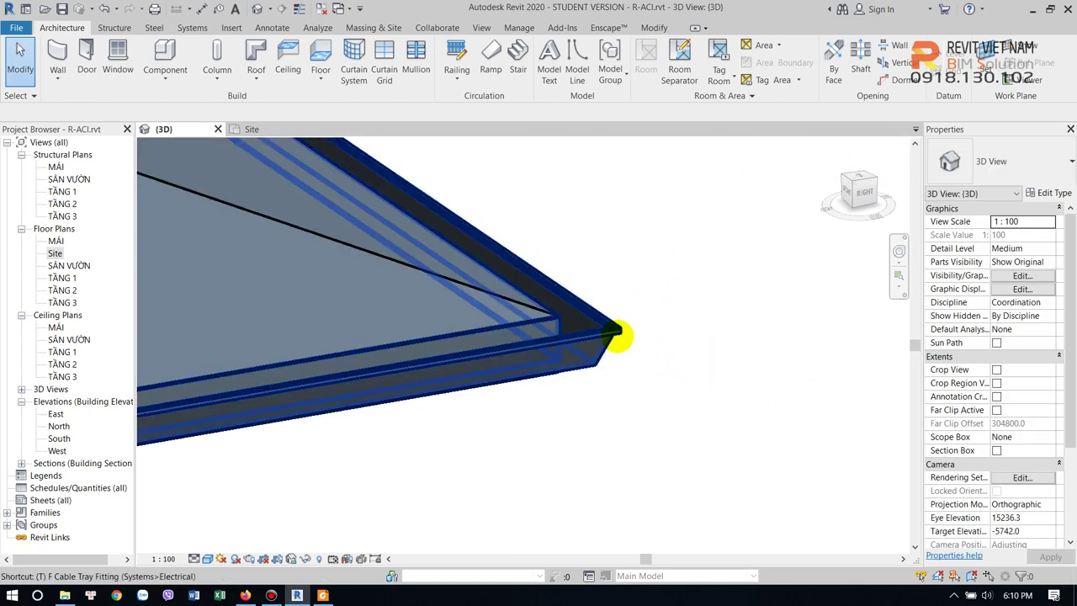
- Select the new gutter, check its corner, and open its type properties
click(612, 336)
click(703, 394)
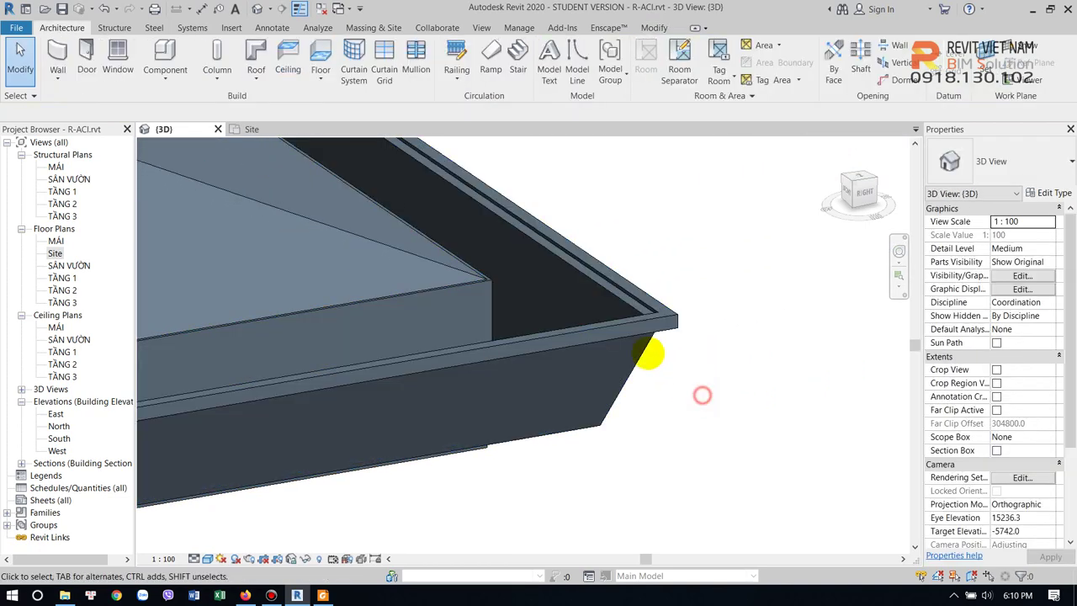
click(648, 354)
middle_drag(630, 341, 685, 348)
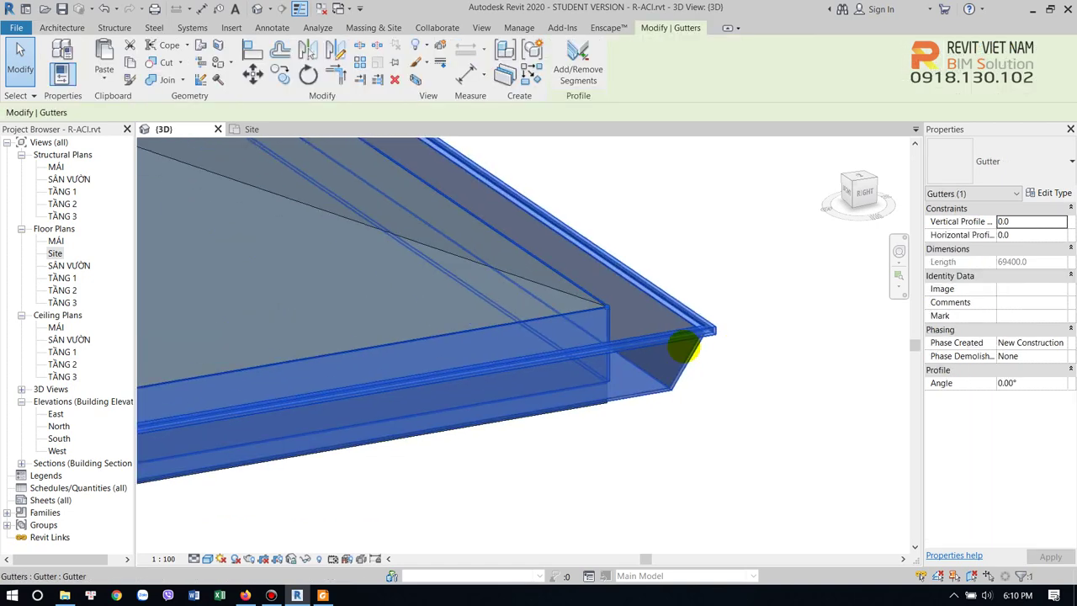
click(704, 368)
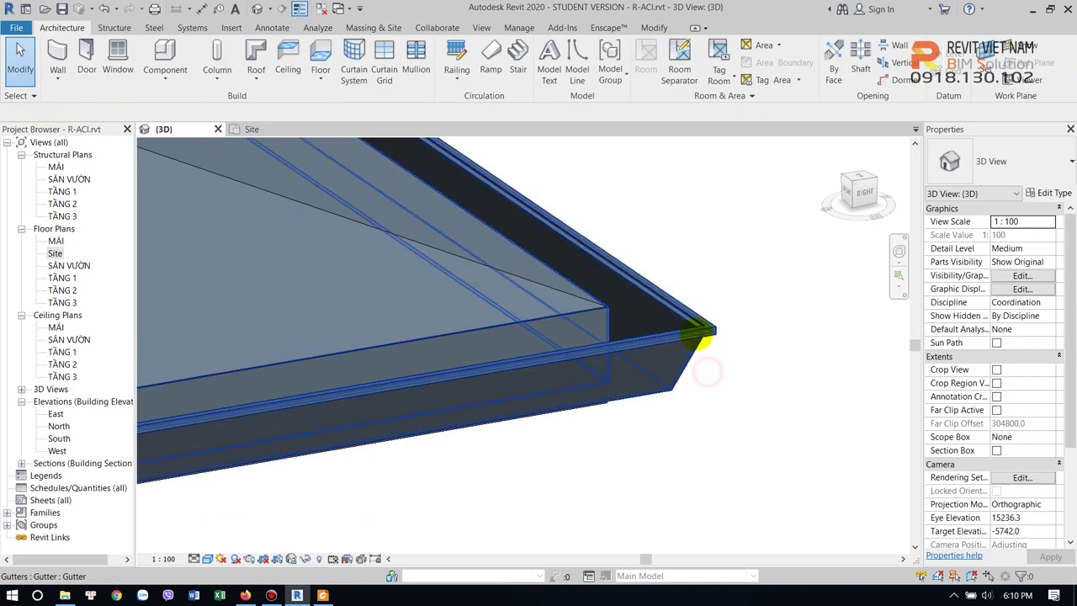
click(699, 329)
shift+middle_drag(699, 329, 637, 356)
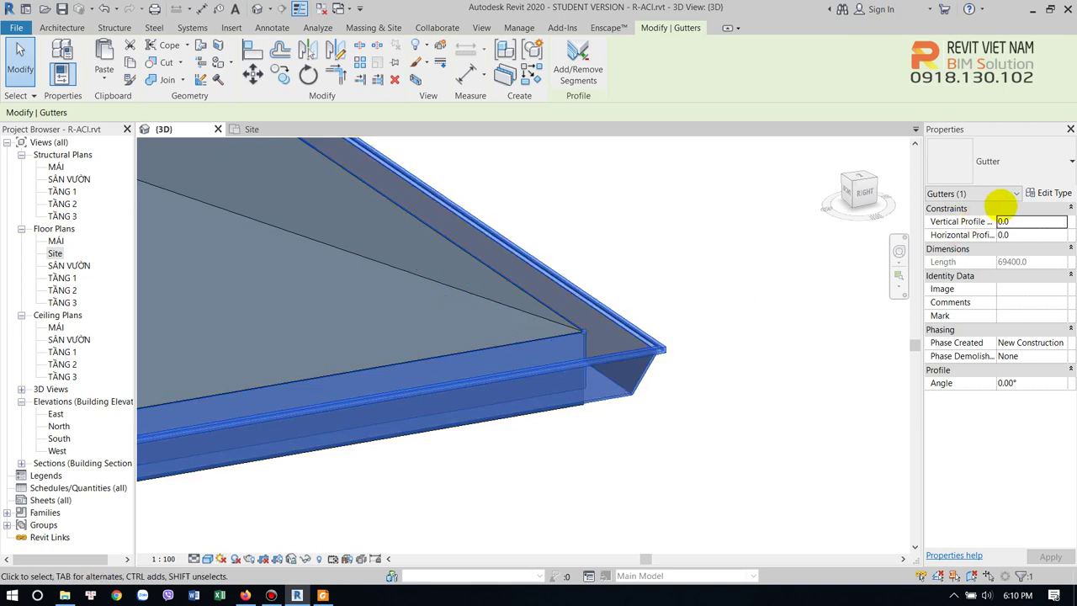
click(1051, 193)
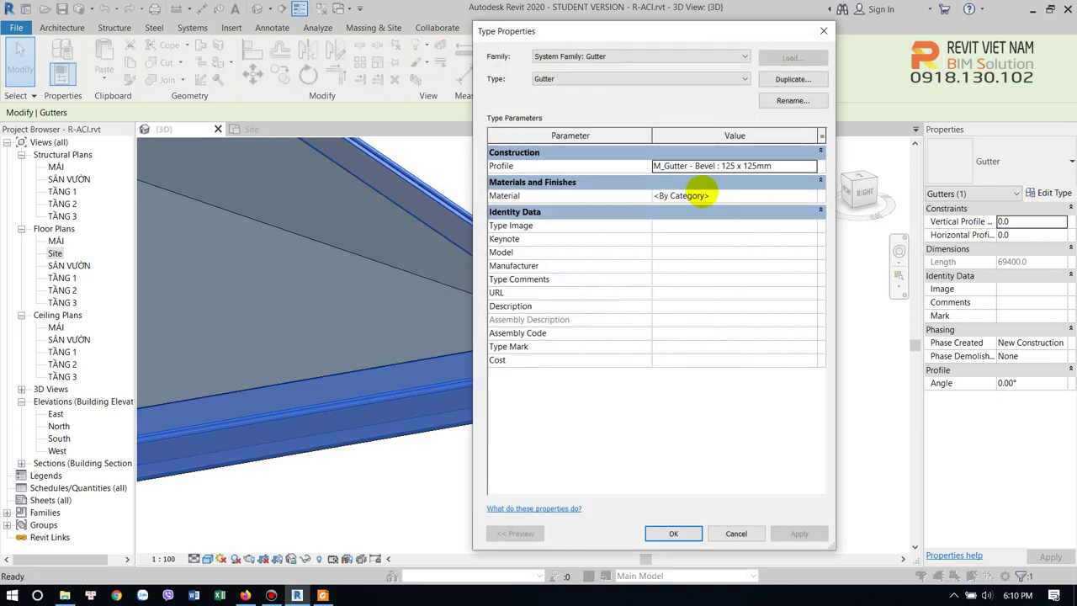
- Duplicate the gutter type as Gutter- 150x150 with the M_Gutter - Bevel 150 x150mm profile
click(792, 79)
text(Gutter- 150x150)
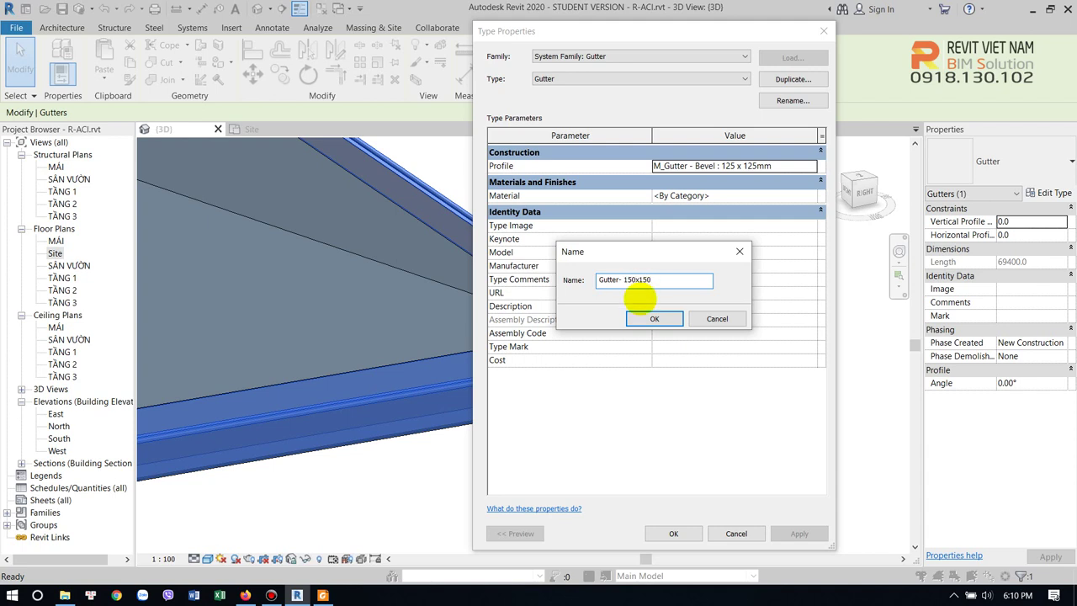
click(654, 319)
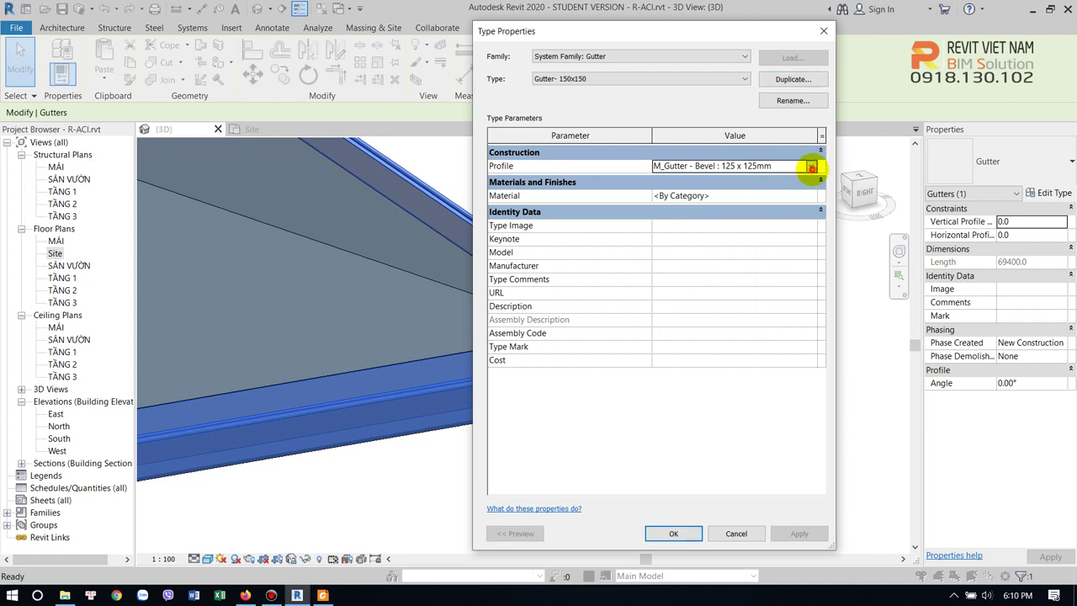
click(812, 167)
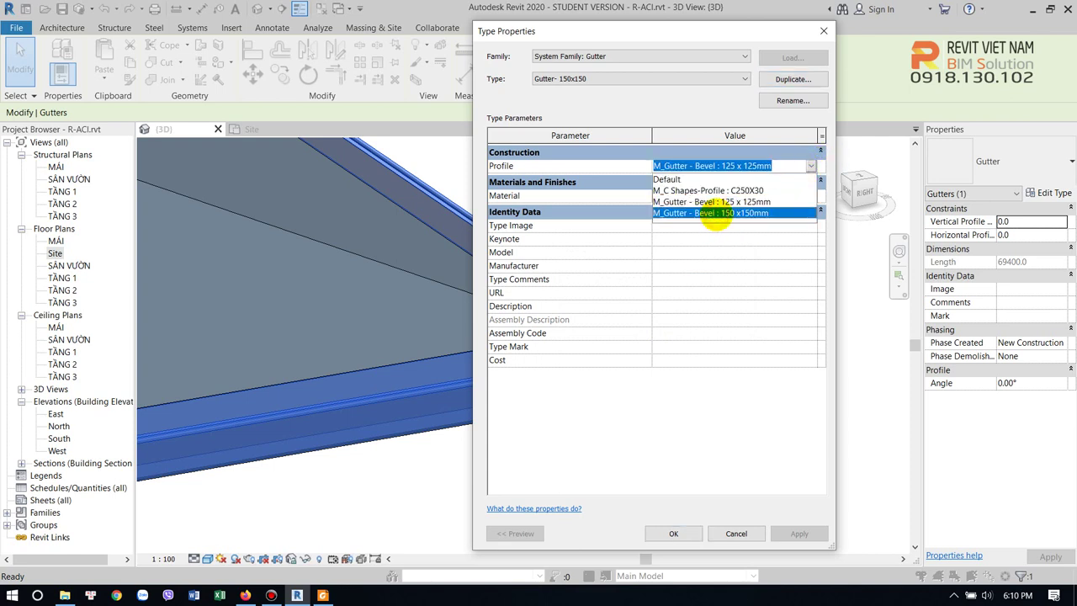
click(714, 215)
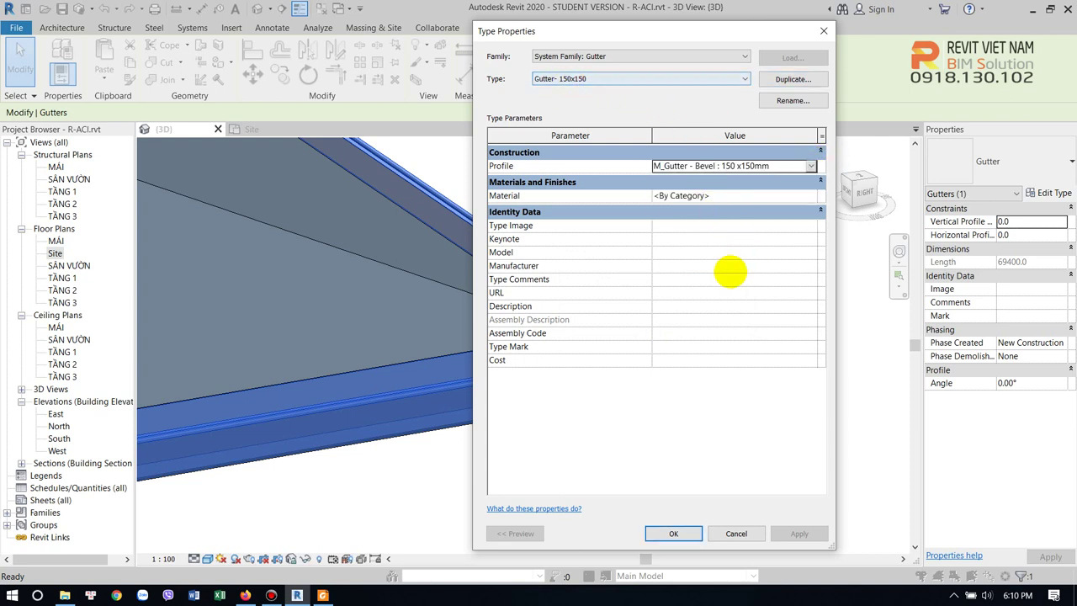
click(673, 533)
click(685, 464)
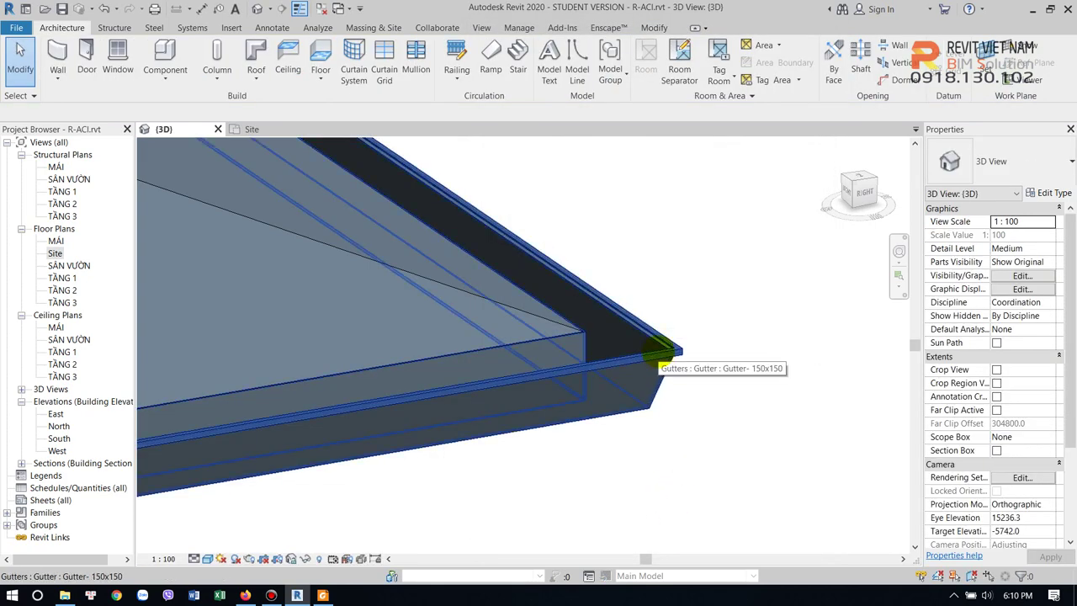
- Duplicate it again as Gutter- 300x300, keep the 150 x150mm profile, and apply it
click(662, 349)
click(1043, 193)
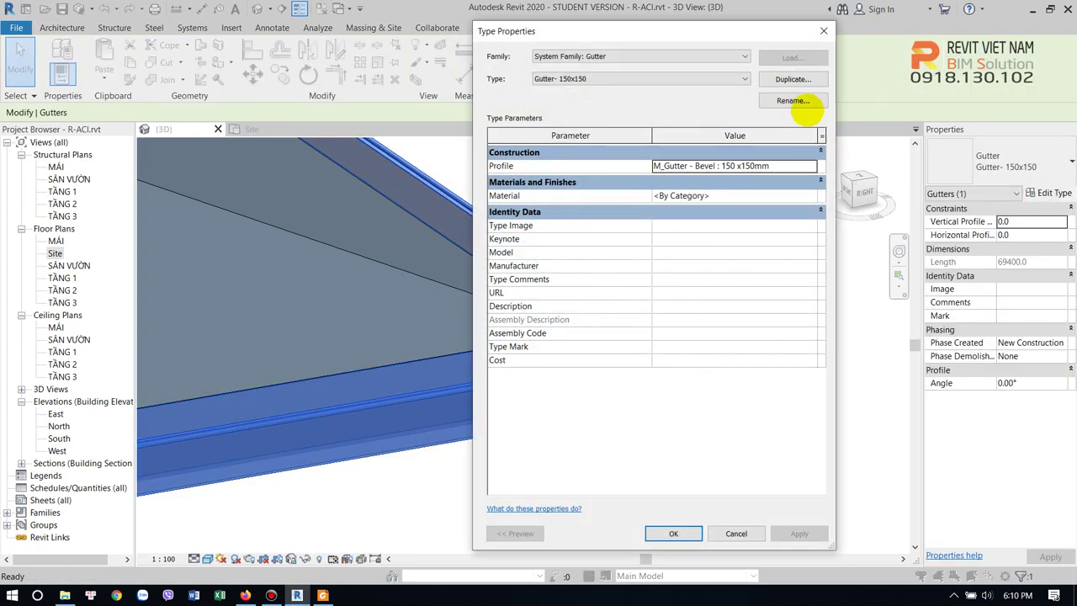
click(793, 78)
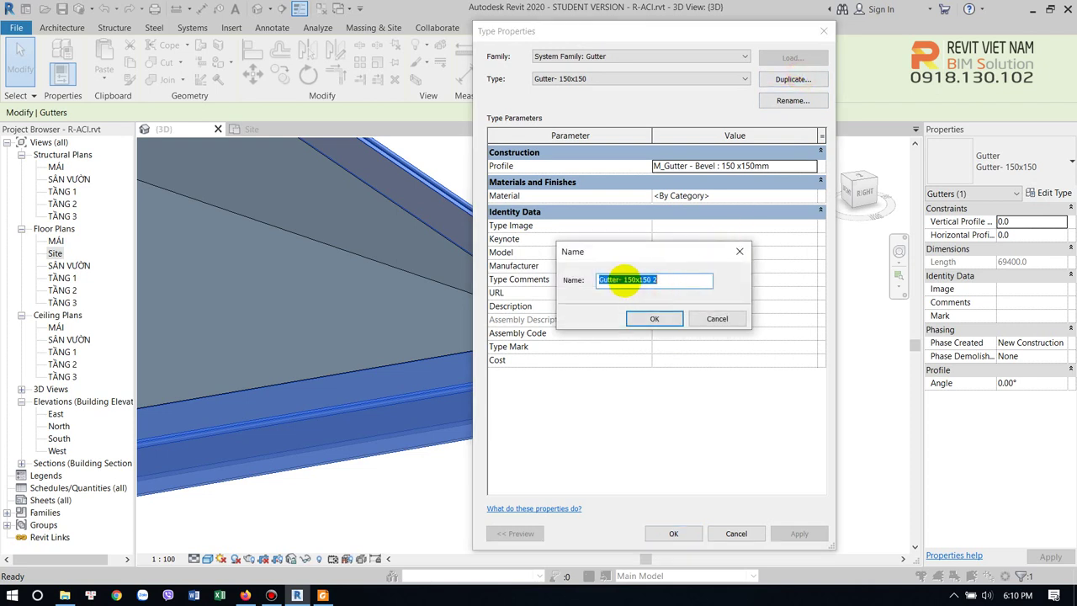
drag(624, 280, 686, 282)
text(300x300)
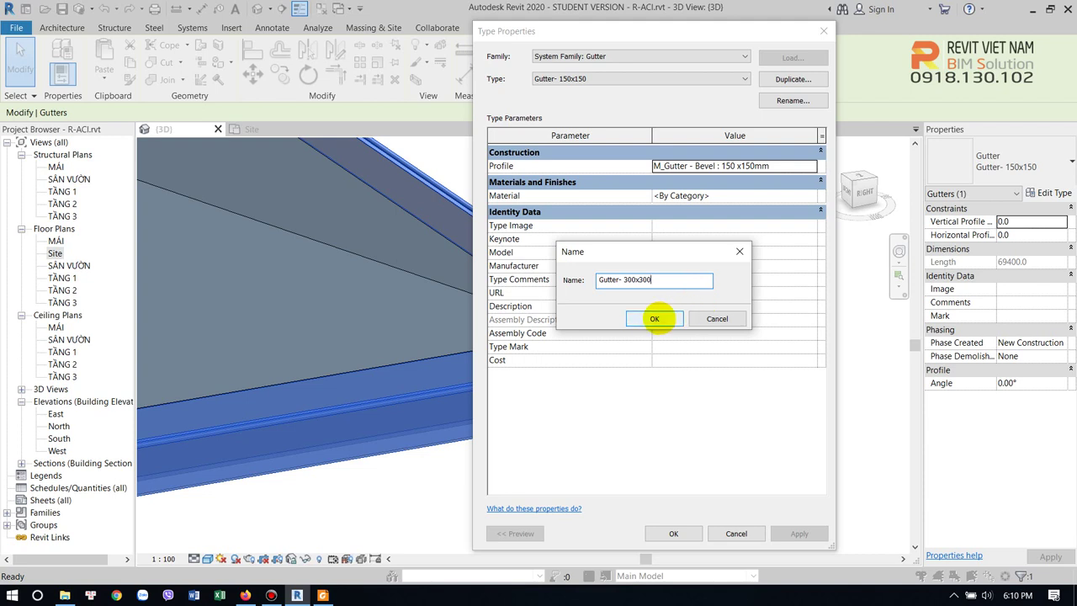
click(655, 318)
click(806, 166)
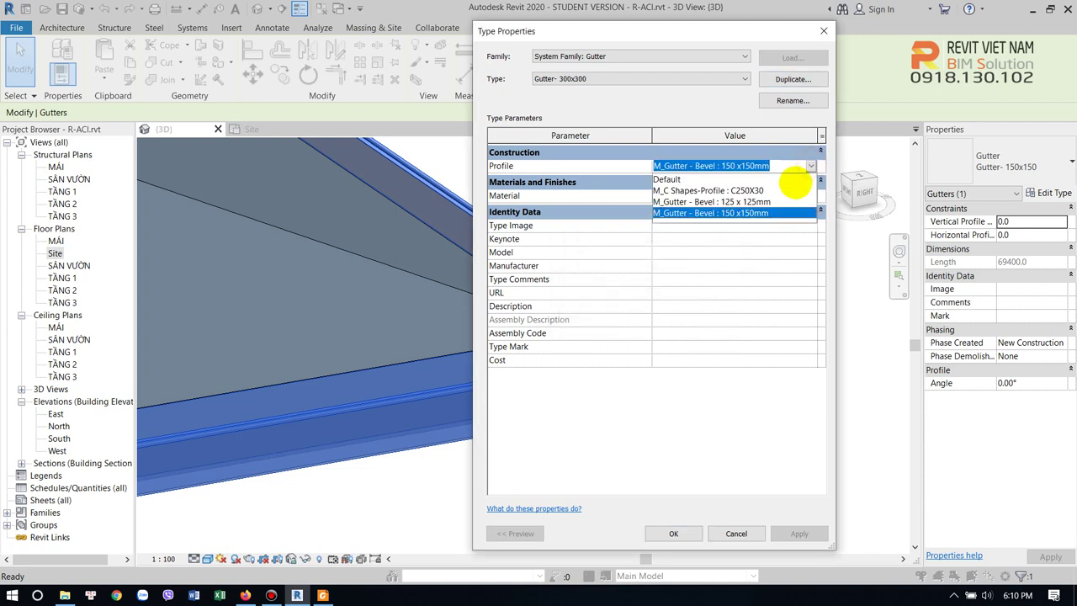
click(761, 213)
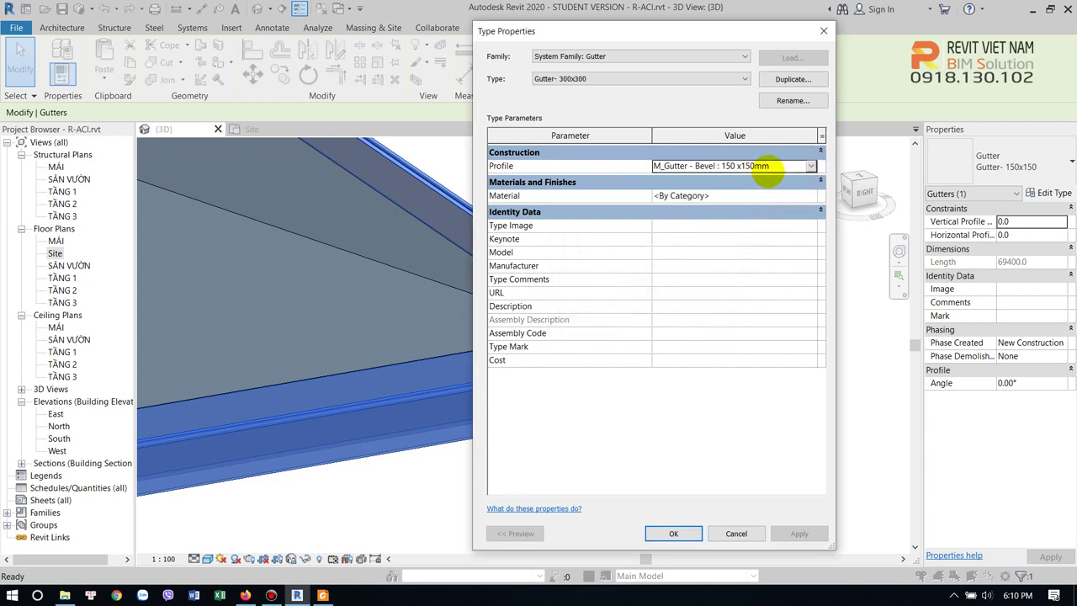
click(780, 165)
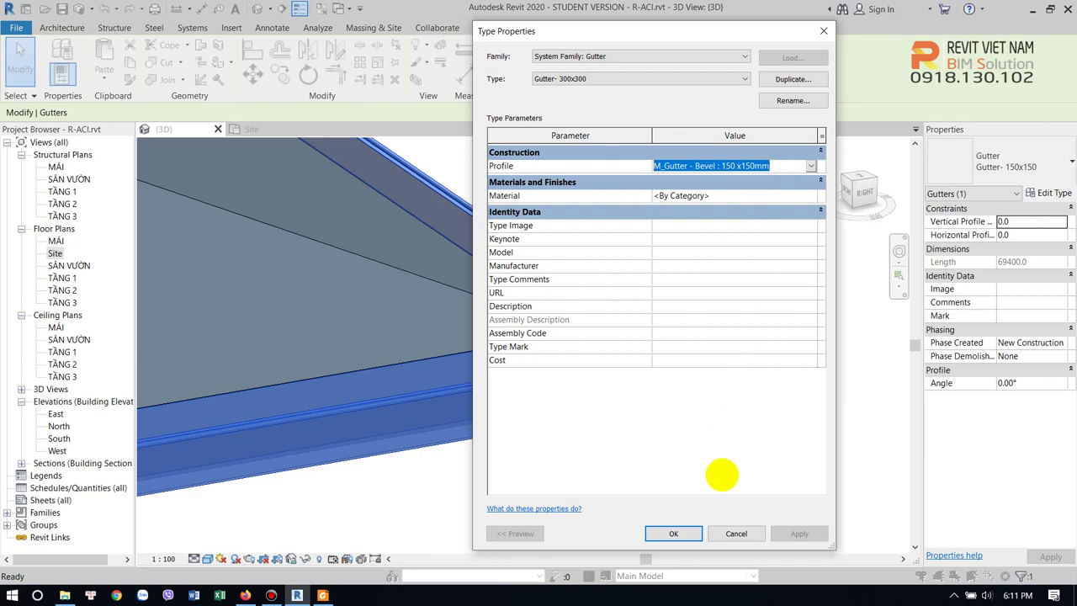
click(674, 534)
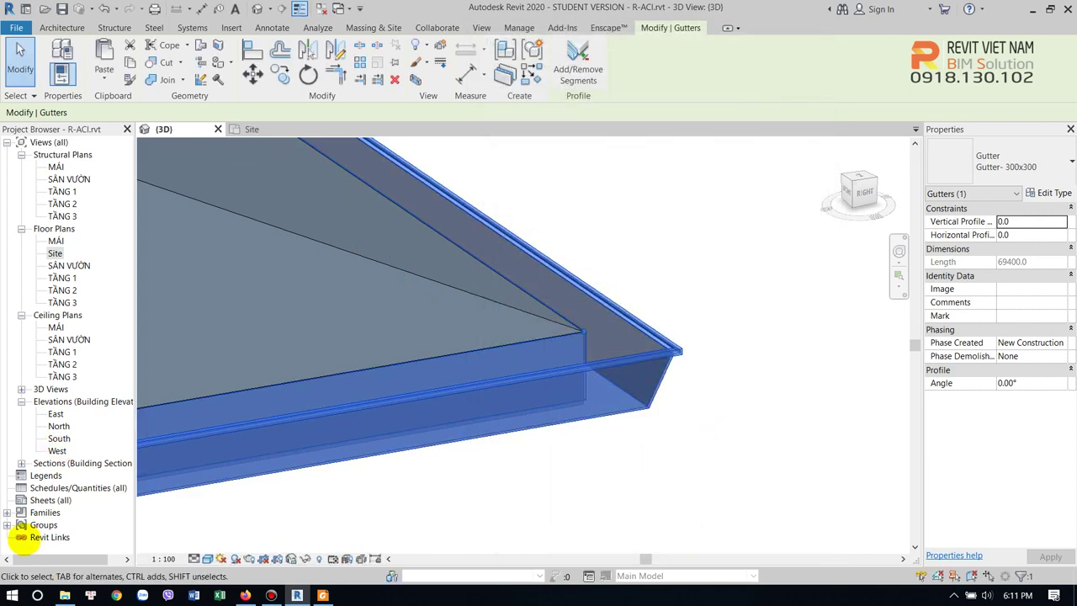
- Find the M_Gutter - Bevel family in the Project Browser and select its 150 x150mm type
right_click(46, 509)
click(84, 462)
text(M_Gutter - Bevel)
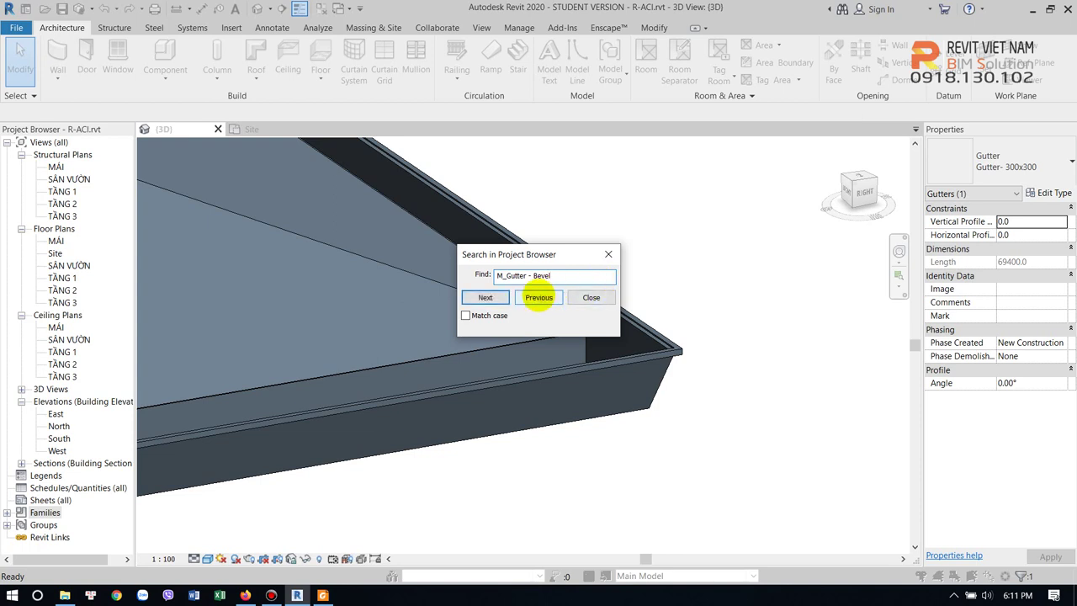
click(538, 297)
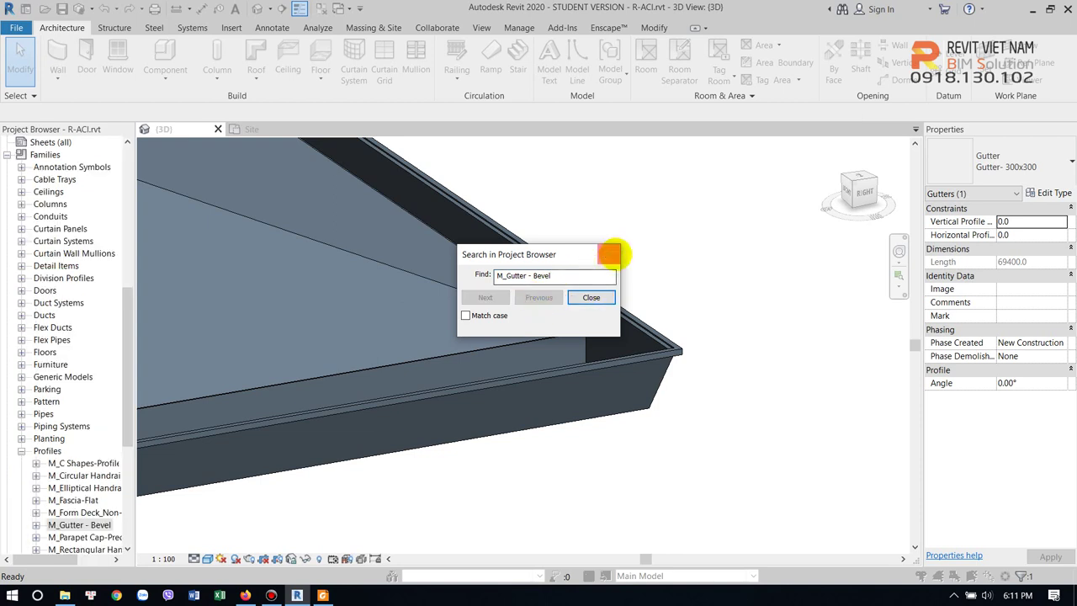
click(609, 253)
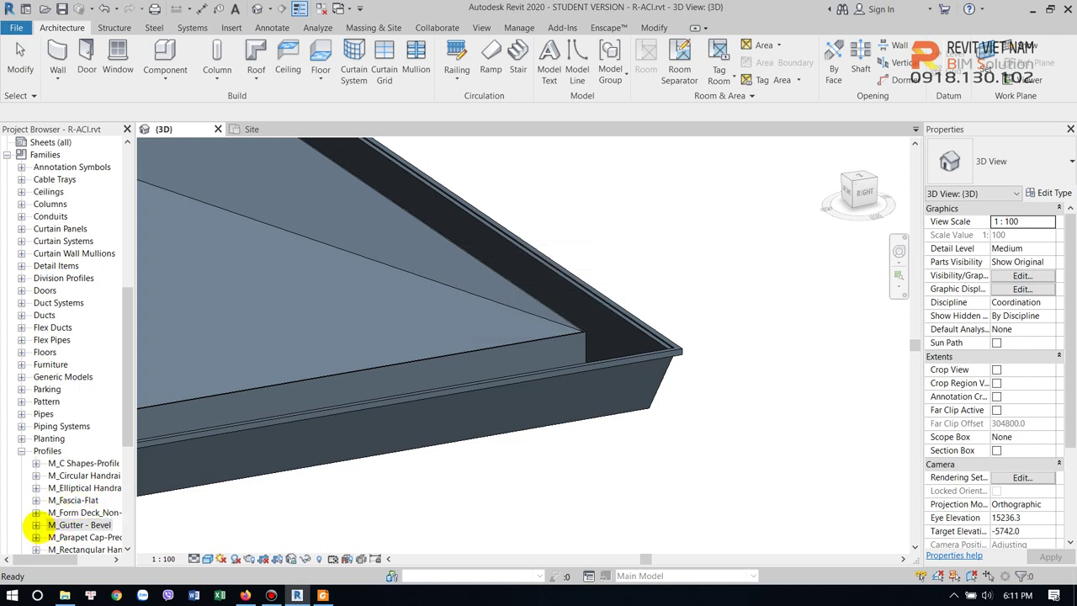
click(36, 525)
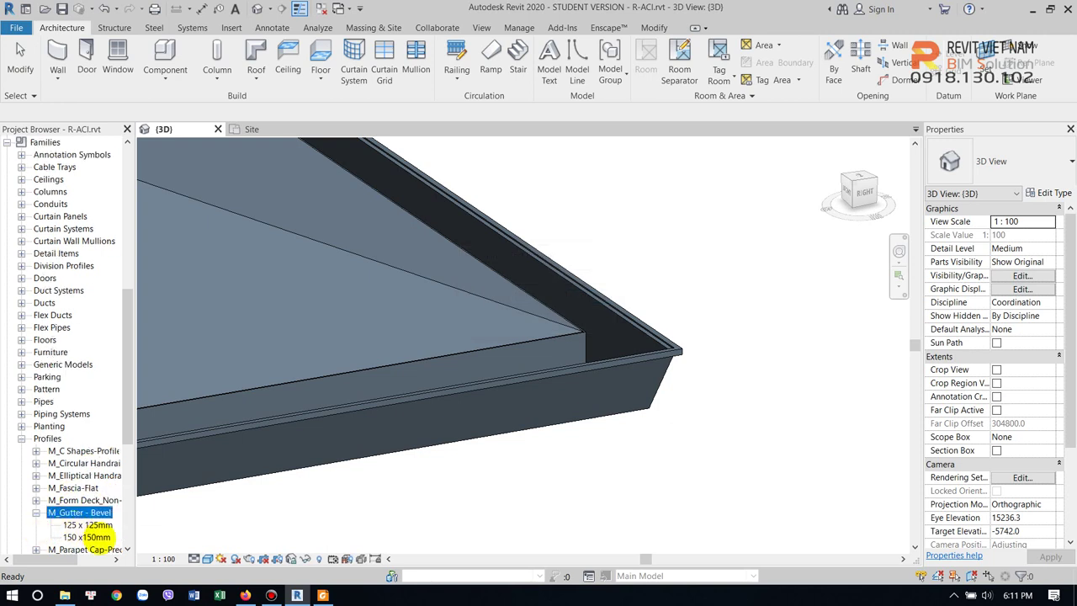
click(84, 536)
- Duplicate it as 350 x350mm with depth 300 and height 300
right_click(84, 536)
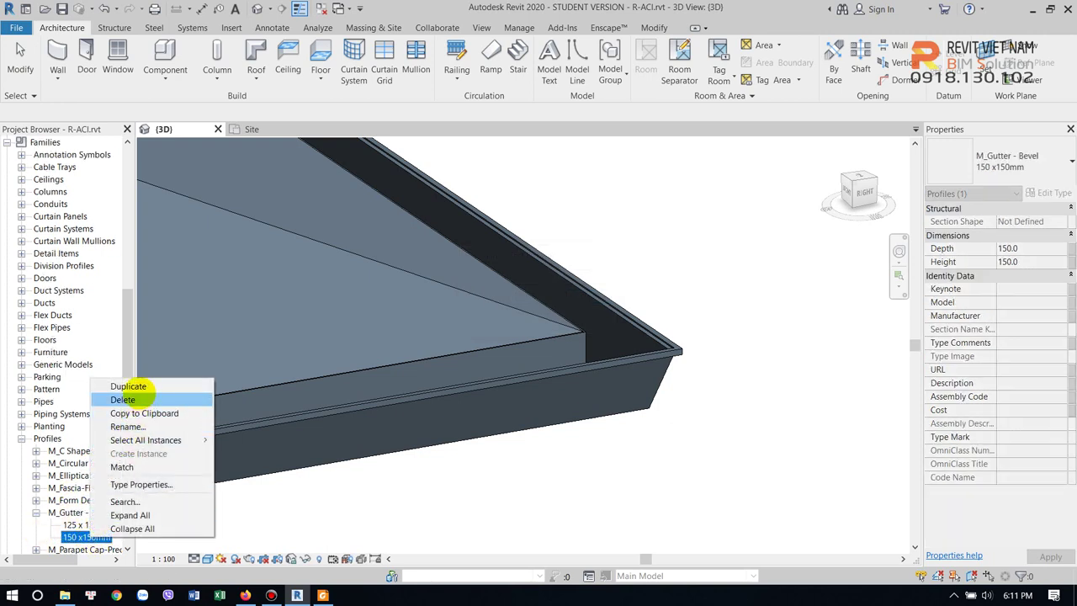
click(131, 386)
text(350 x350mm)
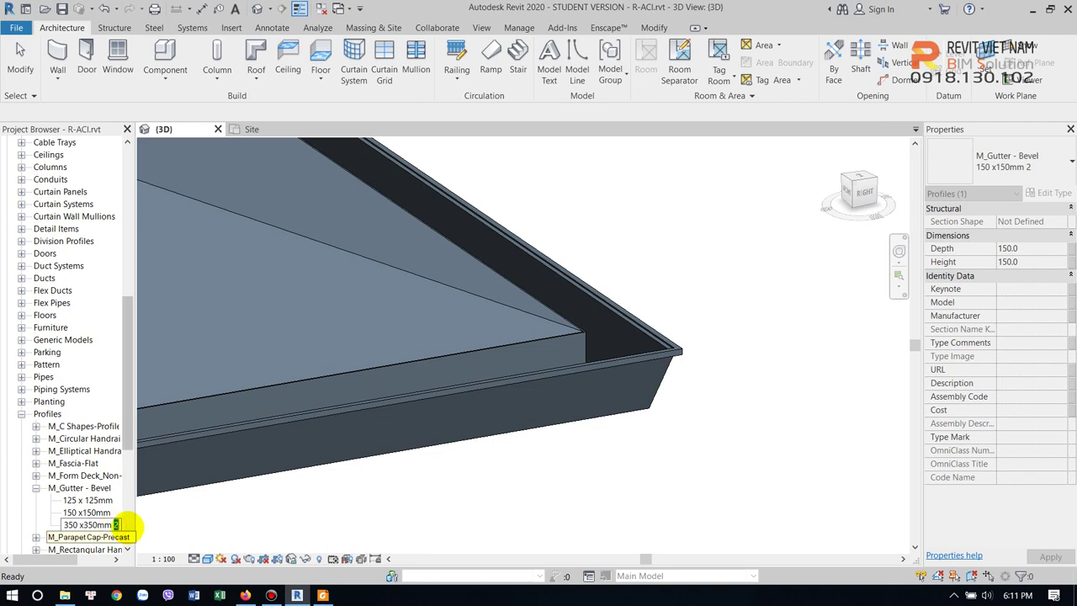
click(161, 511)
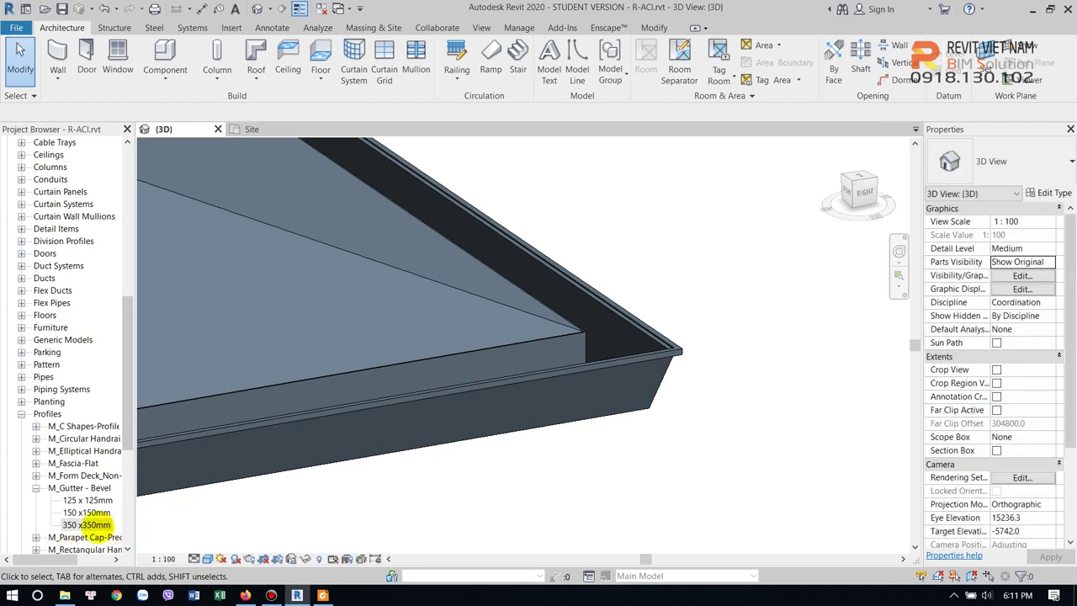
double_click(110, 524)
double_click(673, 195)
text(300)
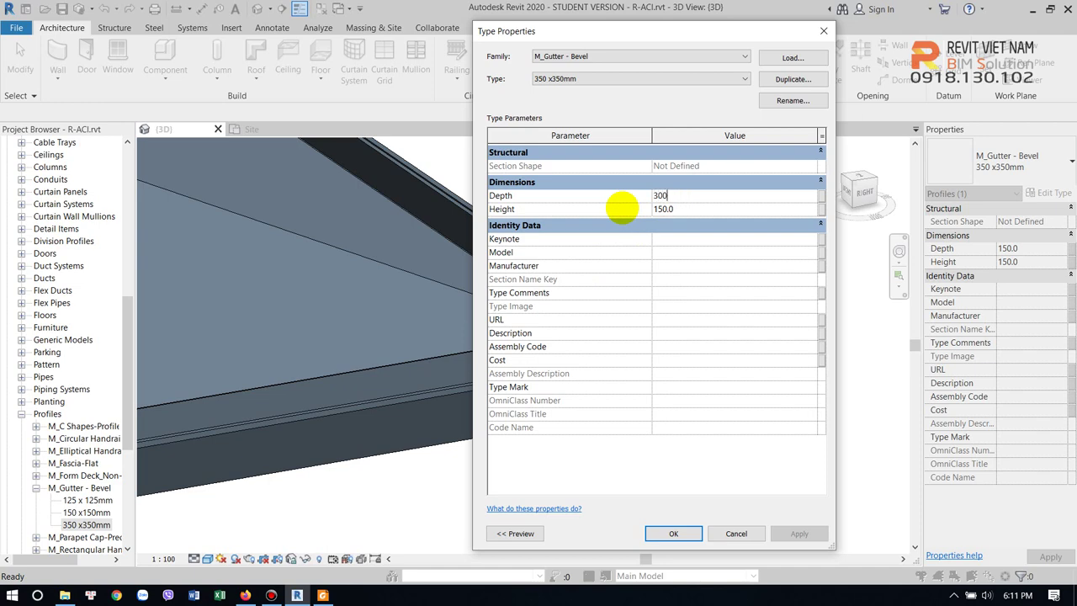
double_click(673, 209)
text(300)
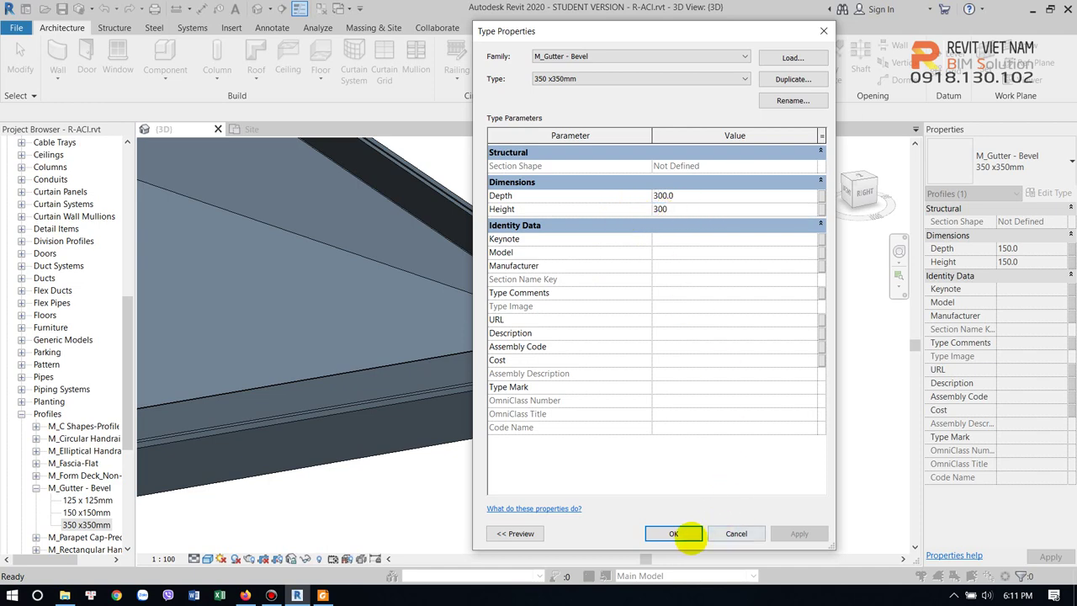
click(673, 534)
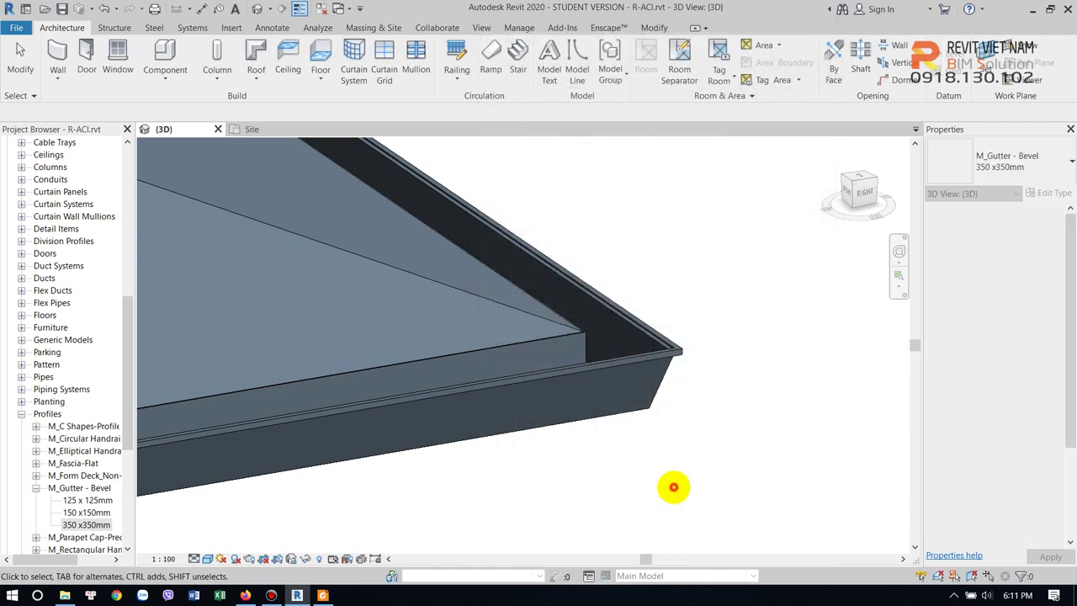
- Set the Gutter- 300x300 profile to M_Gutter - Bevel : 350 x350mm, then open that profile's depth
click(657, 366)
click(1047, 193)
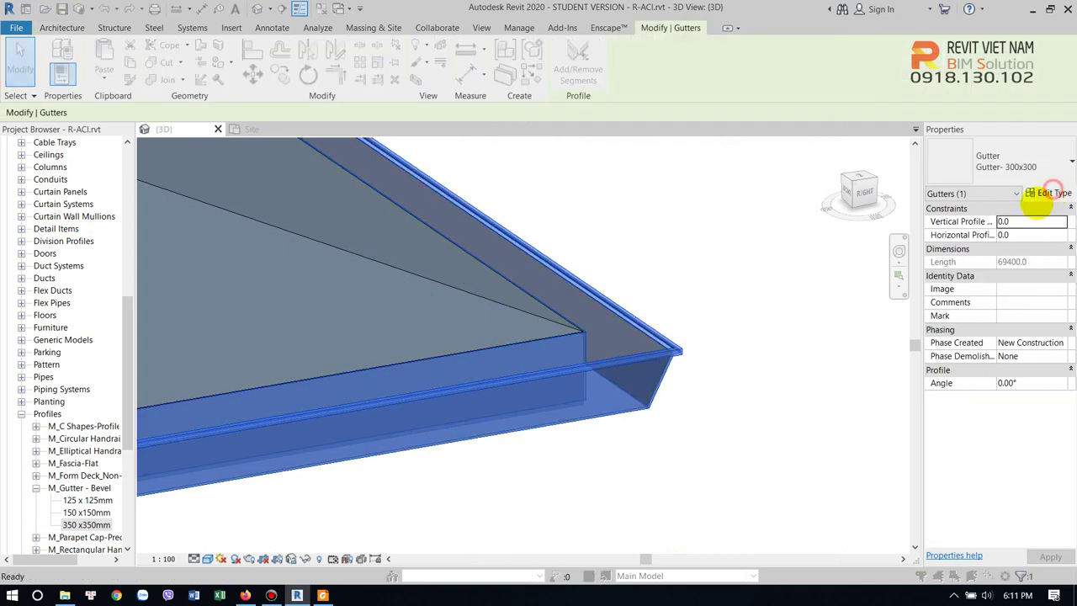
click(810, 166)
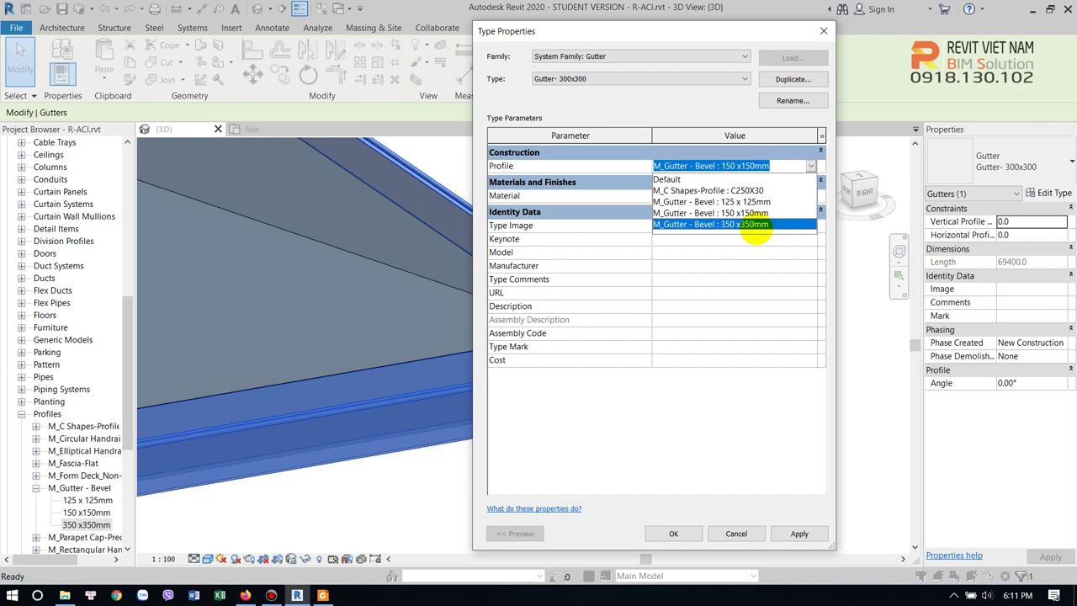
click(755, 225)
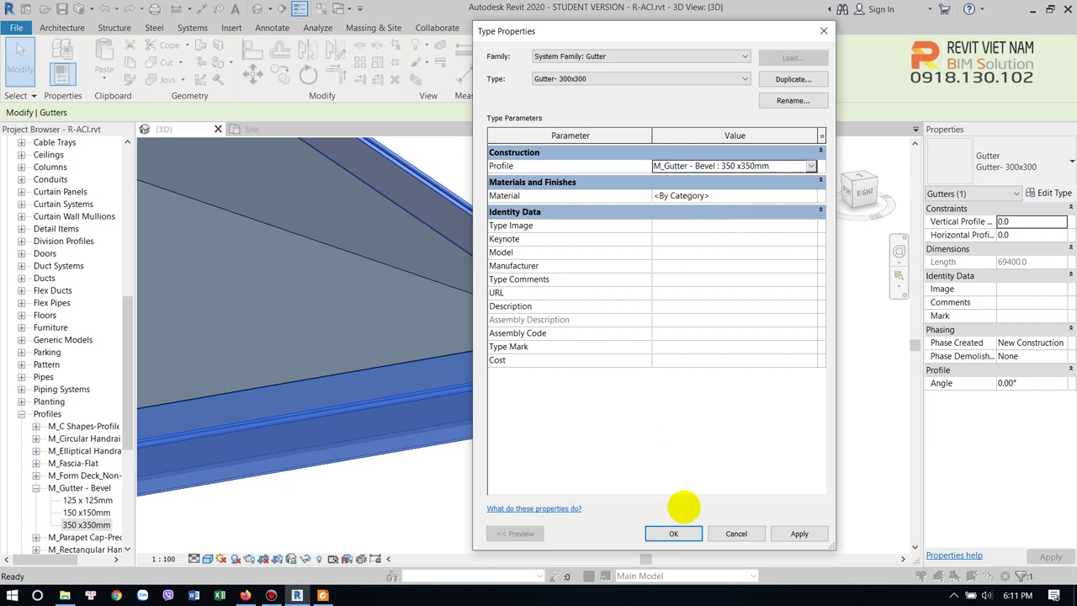
click(673, 531)
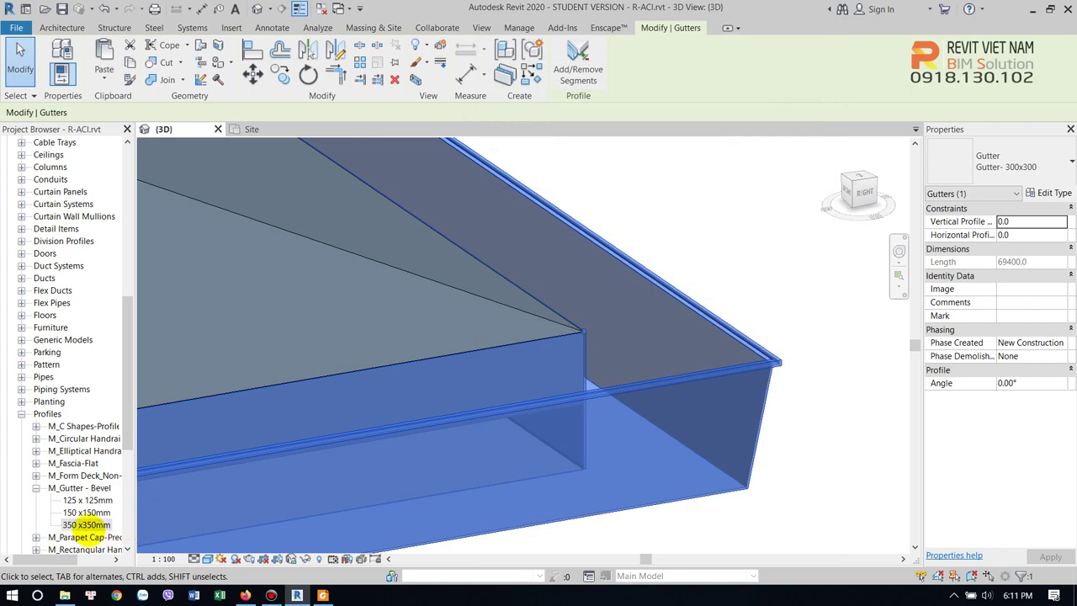
double_click(85, 525)
click(721, 195)
text(350)
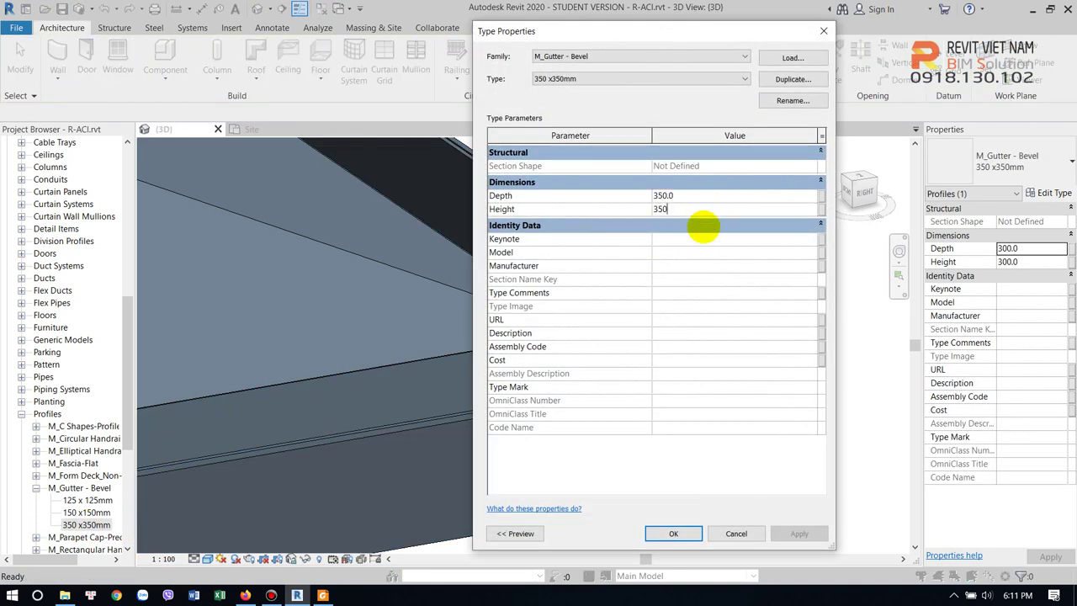
- Save the 350 x350mm profile at depth 350 and height 350, then zoom out to check the gutter
click(673, 533)
click(827, 459)
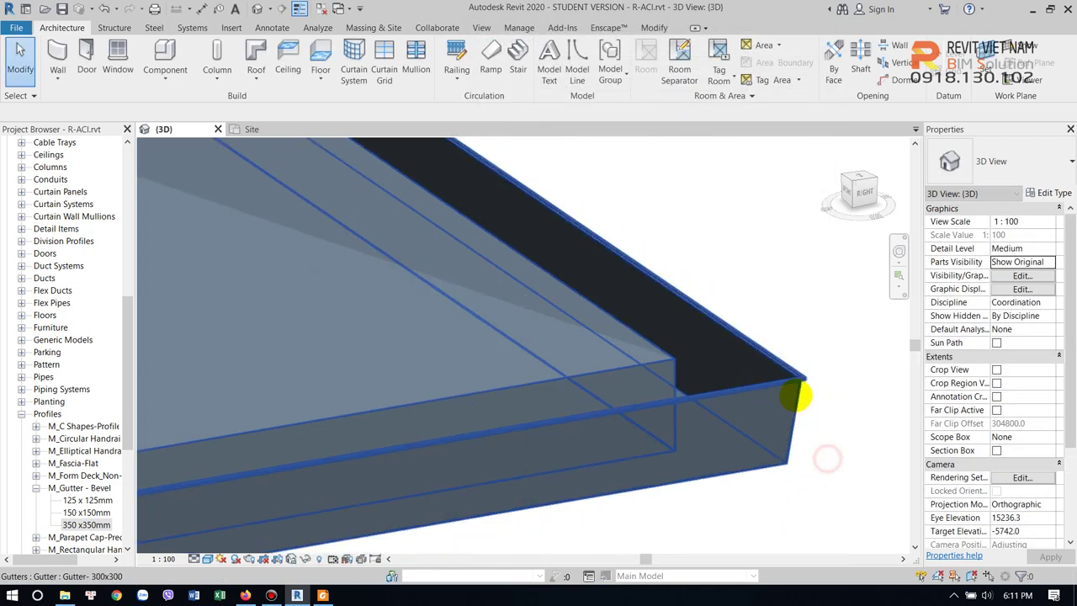
click(728, 358)
click(750, 374)
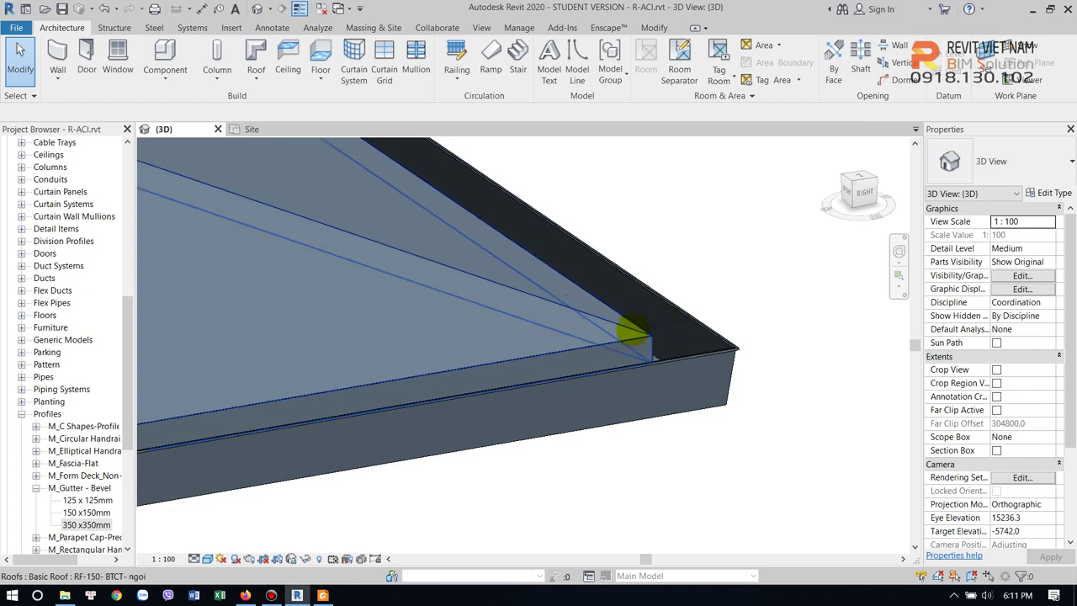
scroll(641, 338, down, 3)
scroll(623, 370, down, 3)
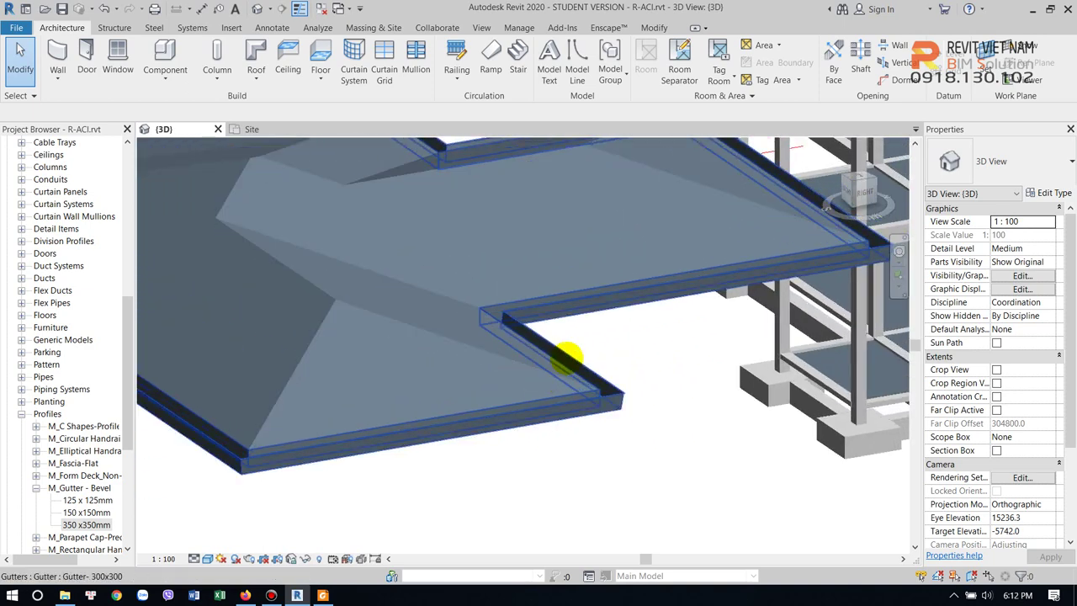
scroll(576, 370, down, 1)
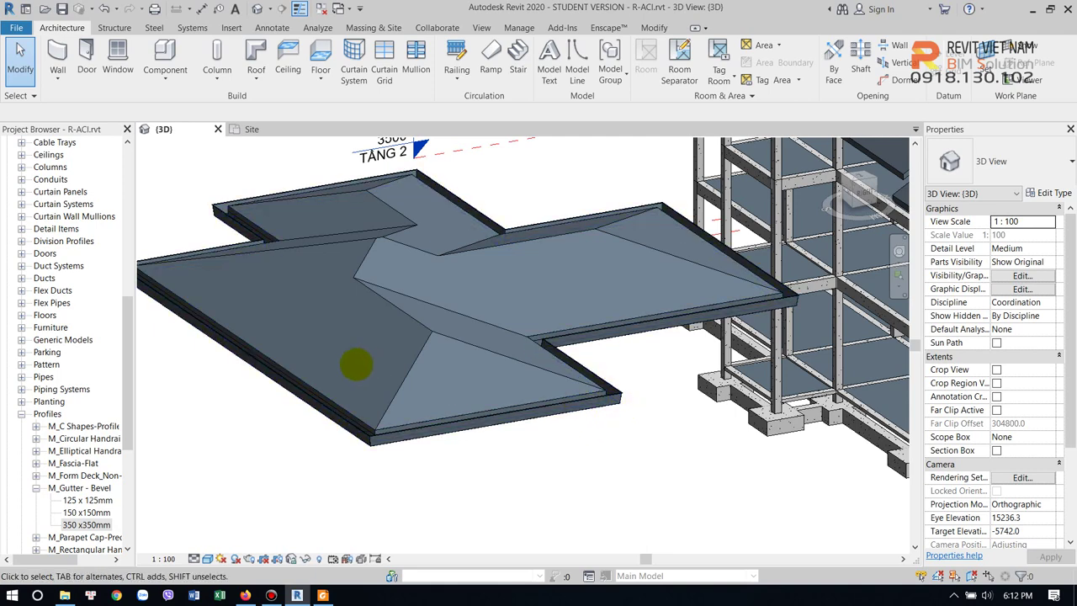
click(20, 416)
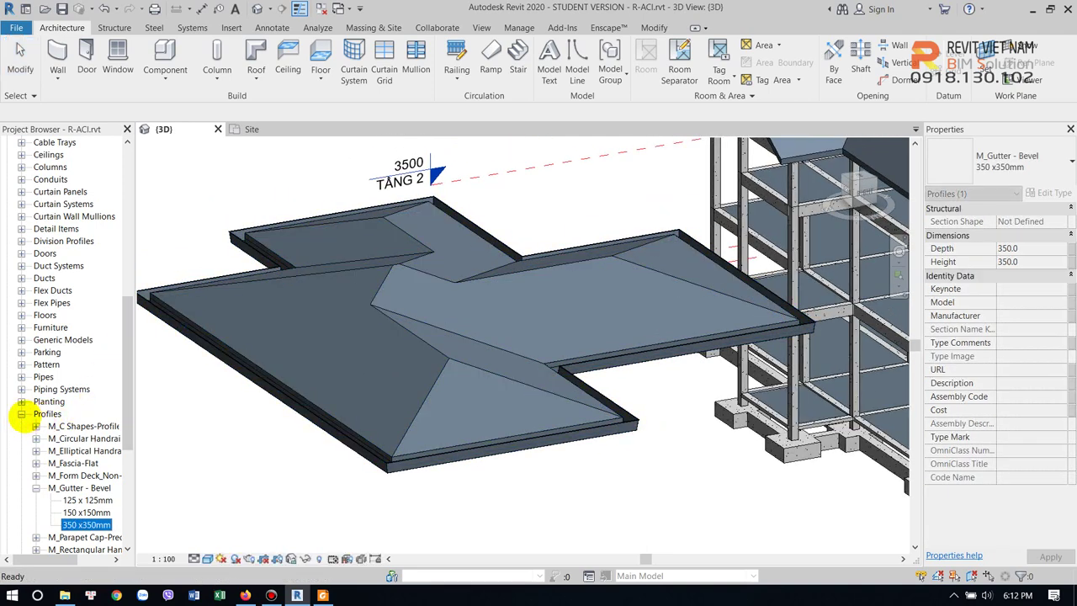
- Open the MÁI structural plan and delete the gutter around the roof outline
click(21, 413)
drag(132, 373, 139, 284)
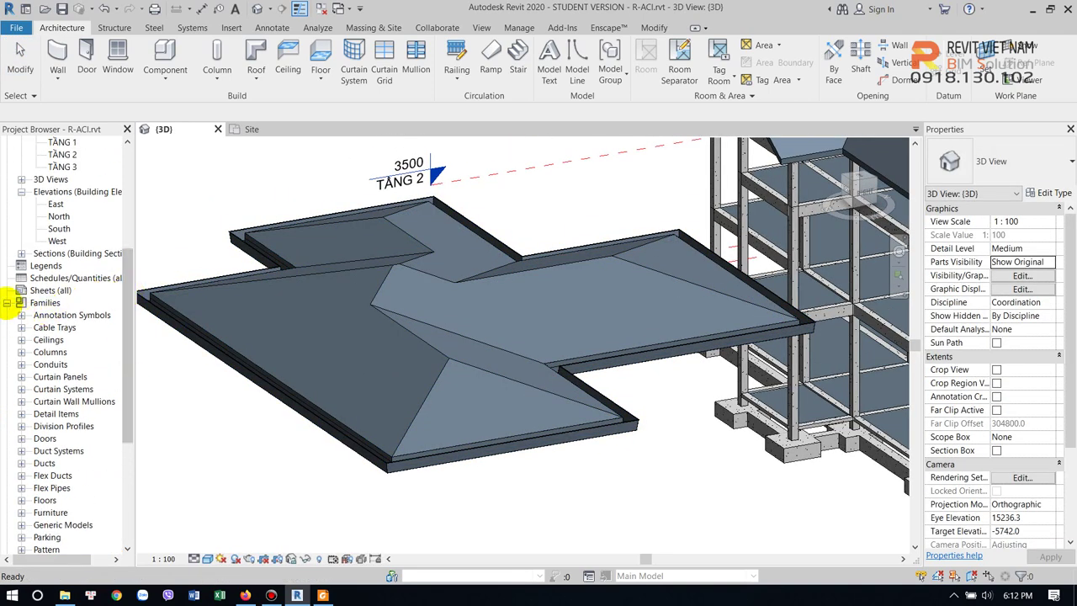
click(6, 302)
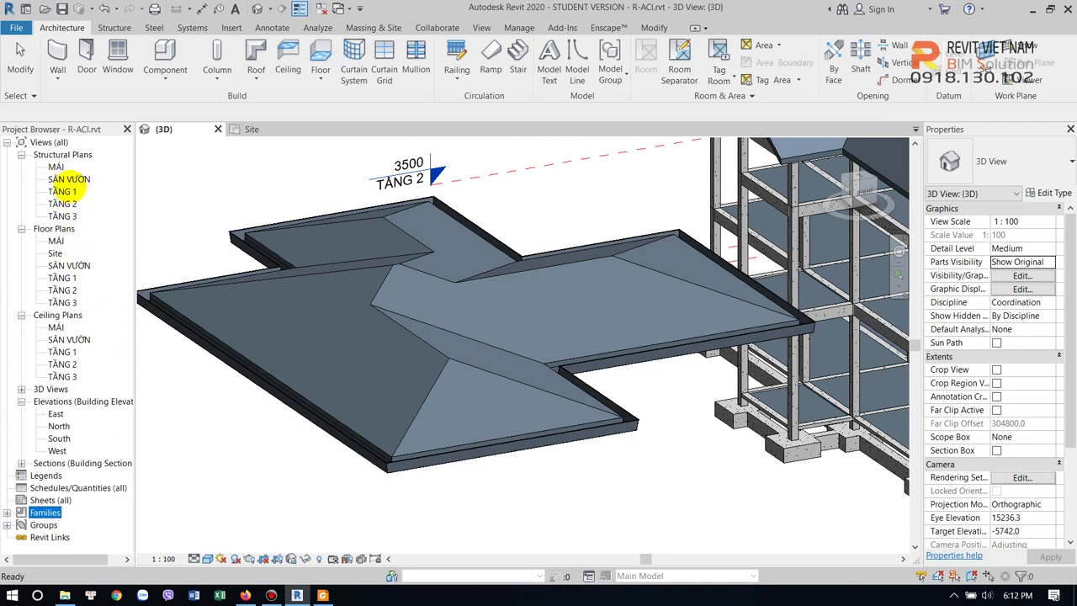
double_click(55, 166)
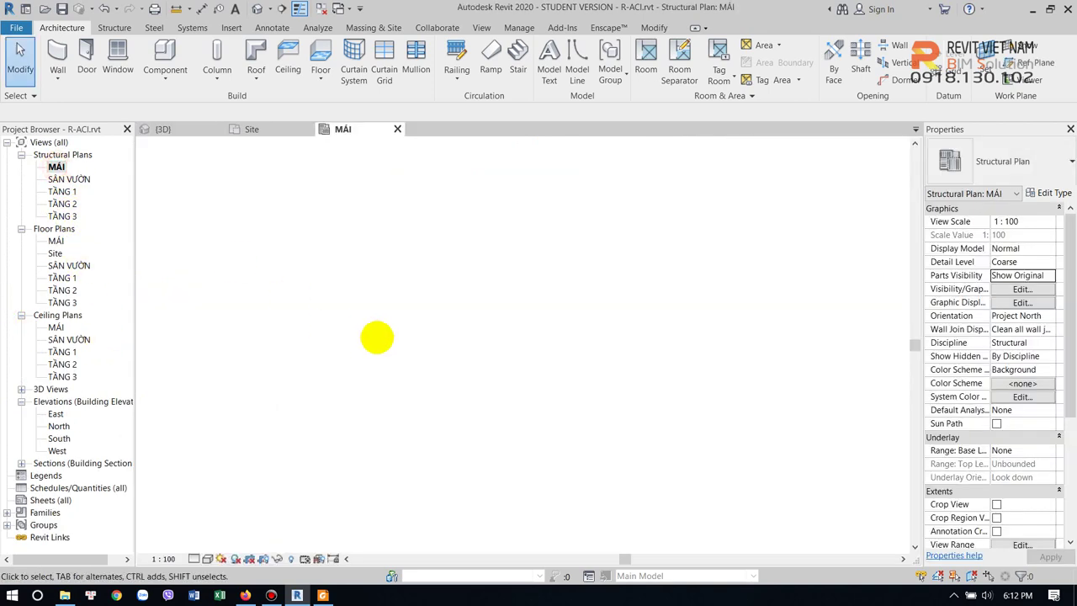
scroll(622, 403, up, 4)
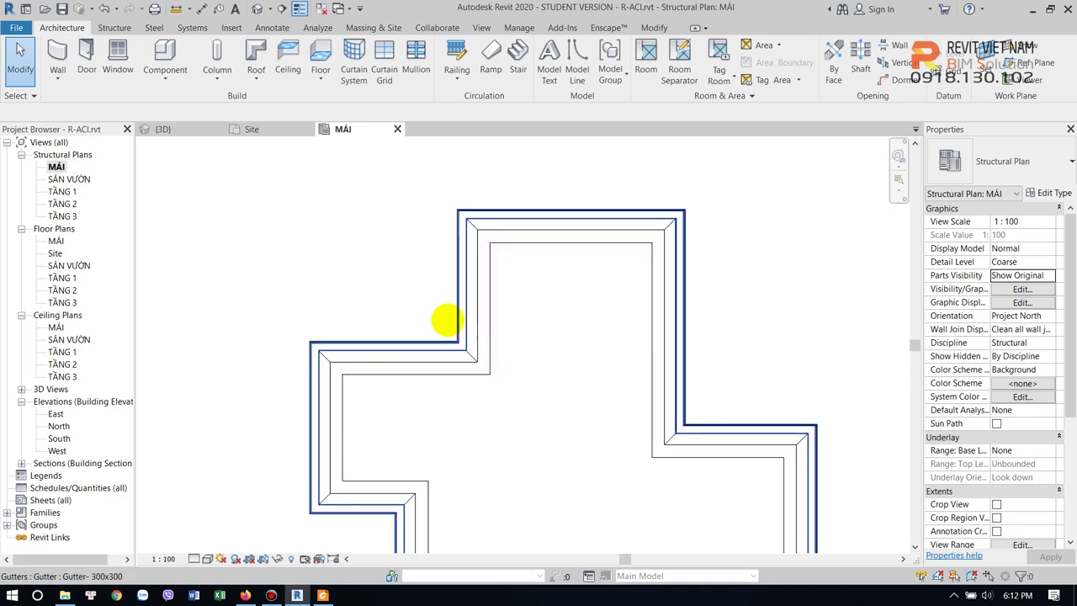
click(455, 314)
key(Delete)
middle_drag(476, 344, 471, 315)
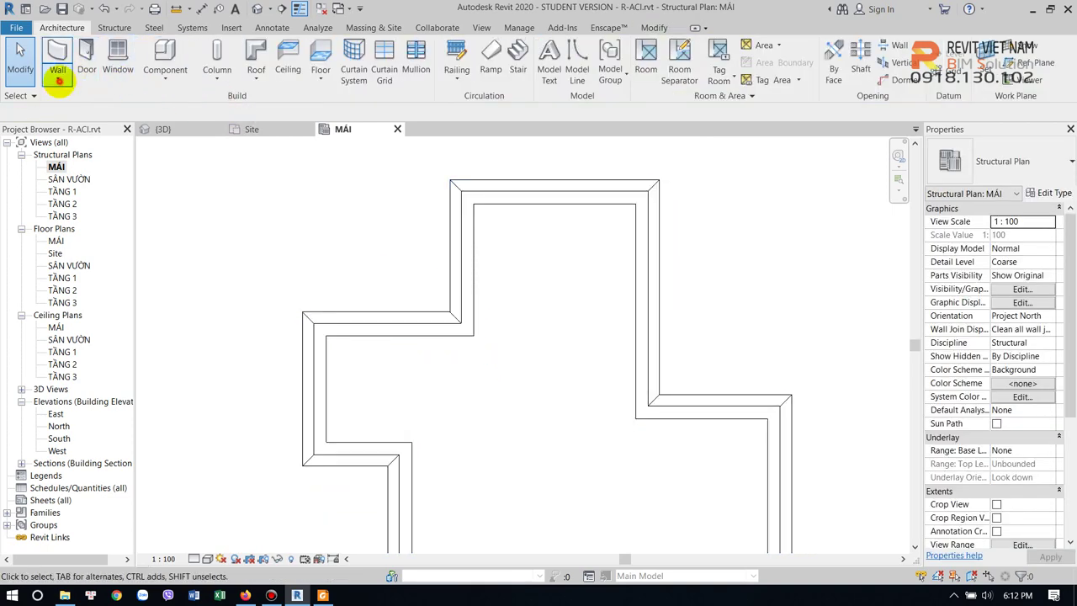
- Start an architectural wall, try Pick Lines and Pick Faces, then cancel
click(57, 74)
click(74, 101)
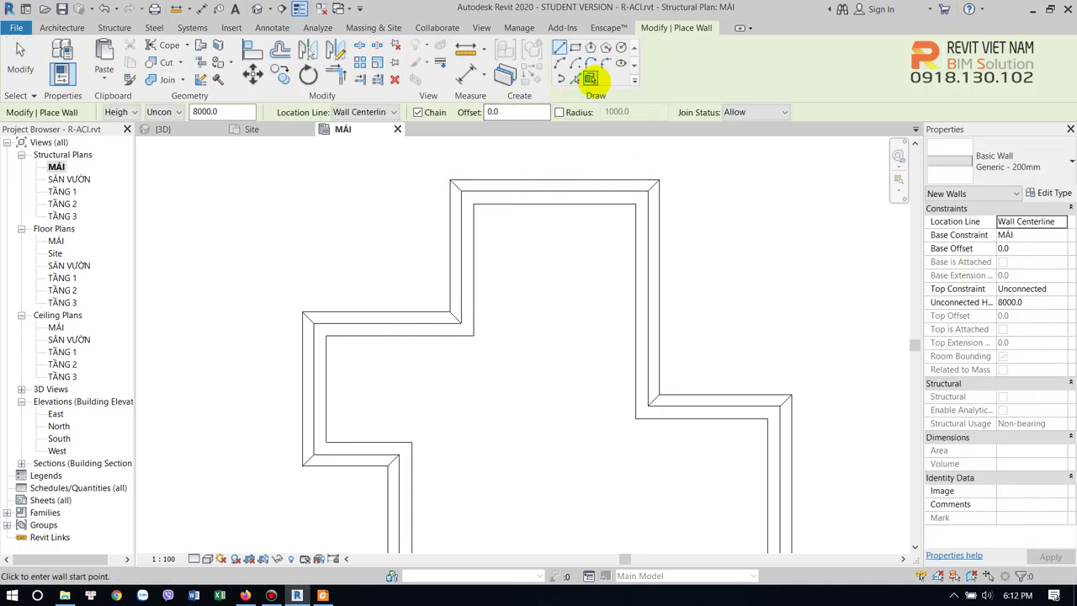
click(576, 78)
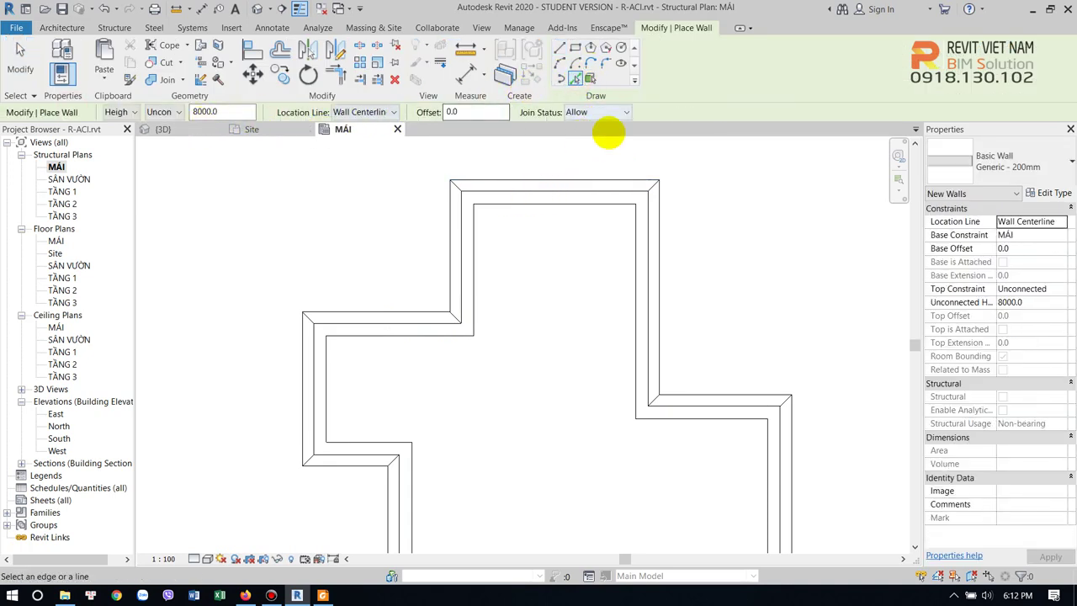
click(589, 78)
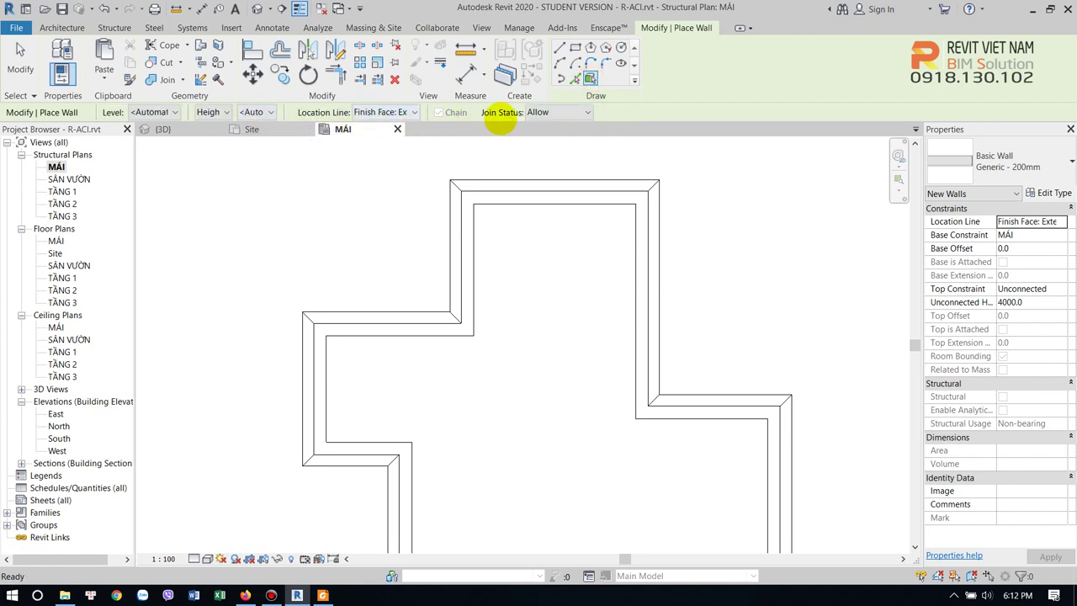
click(574, 79)
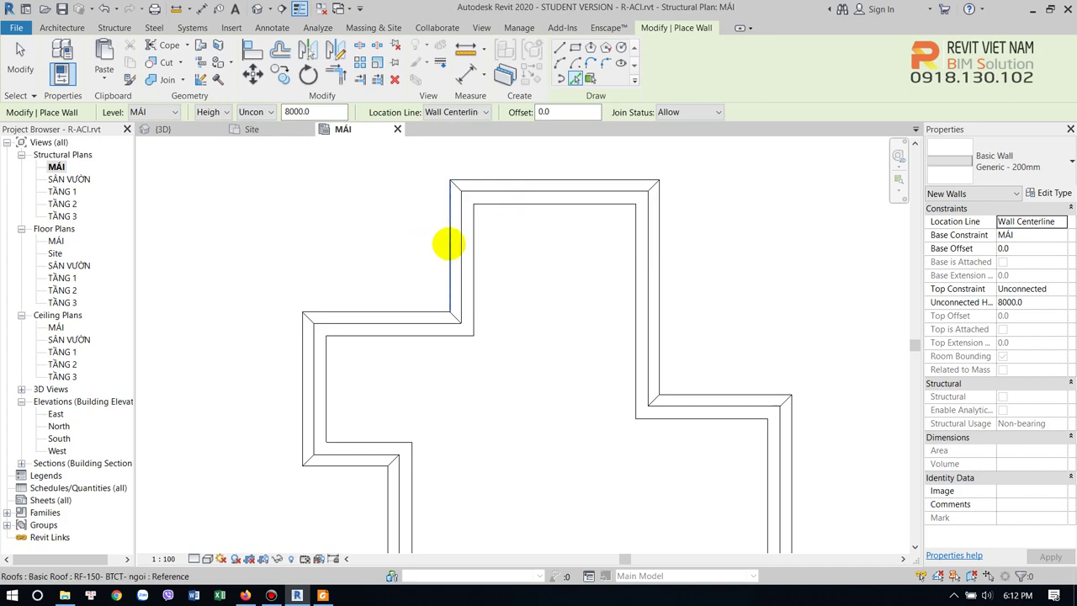
key(Escape)
key(Escape)
- Open the TẦNG 3 plan with MÁI as the underlay base level and start a wall
double_click(63, 216)
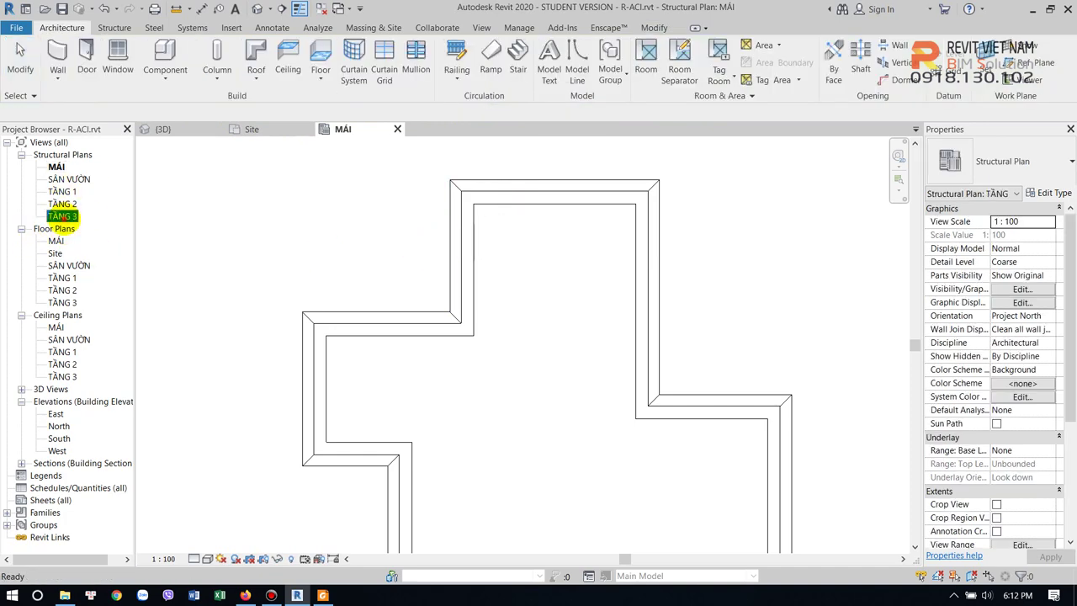
scroll(522, 350, down, 3)
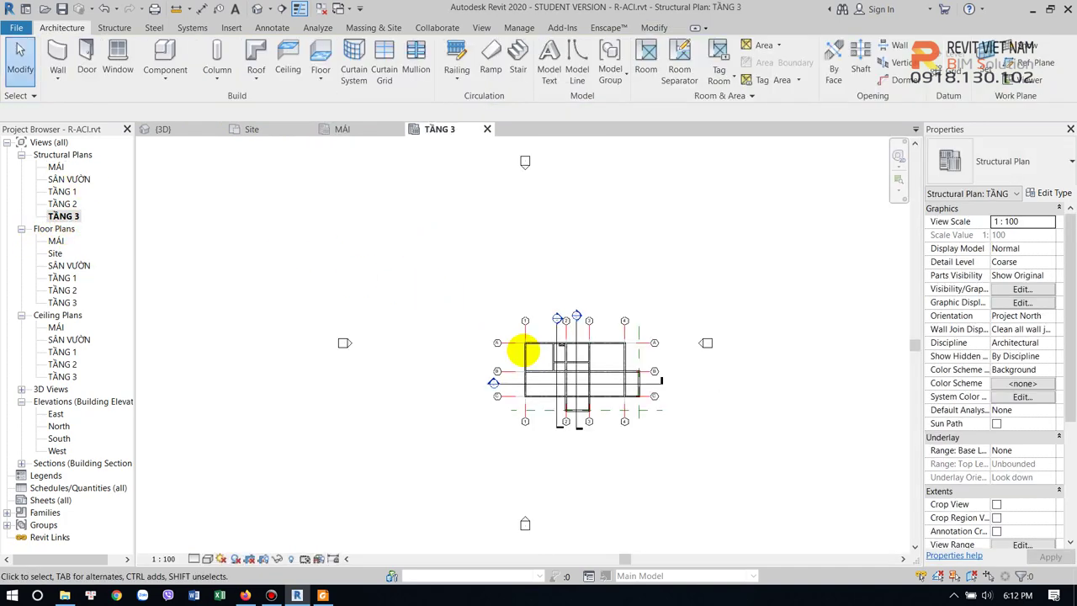
scroll(654, 404, up, 2)
middle_drag(654, 404, 550, 319)
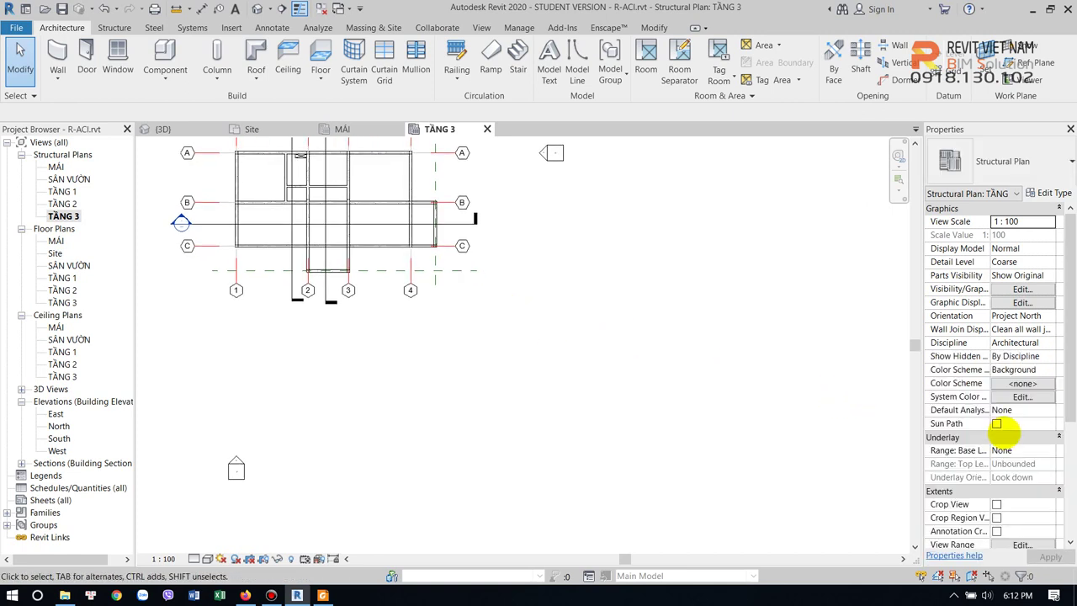
click(1050, 450)
click(1001, 519)
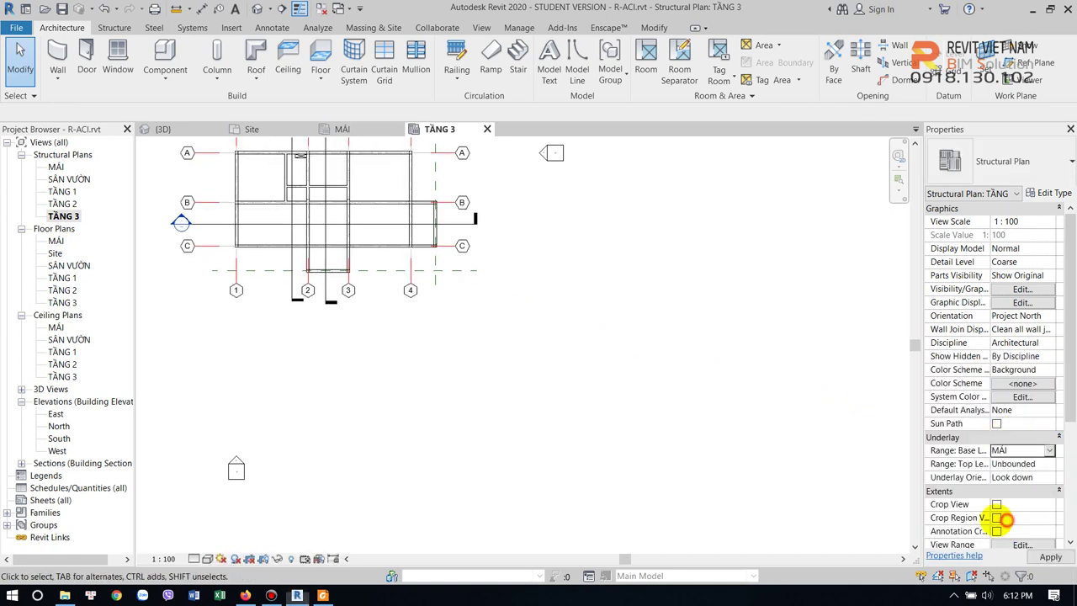
mouse_move(606, 396)
middle_down()
mouse_move(548, 303)
mouse_move(528, 333)
middle_up()
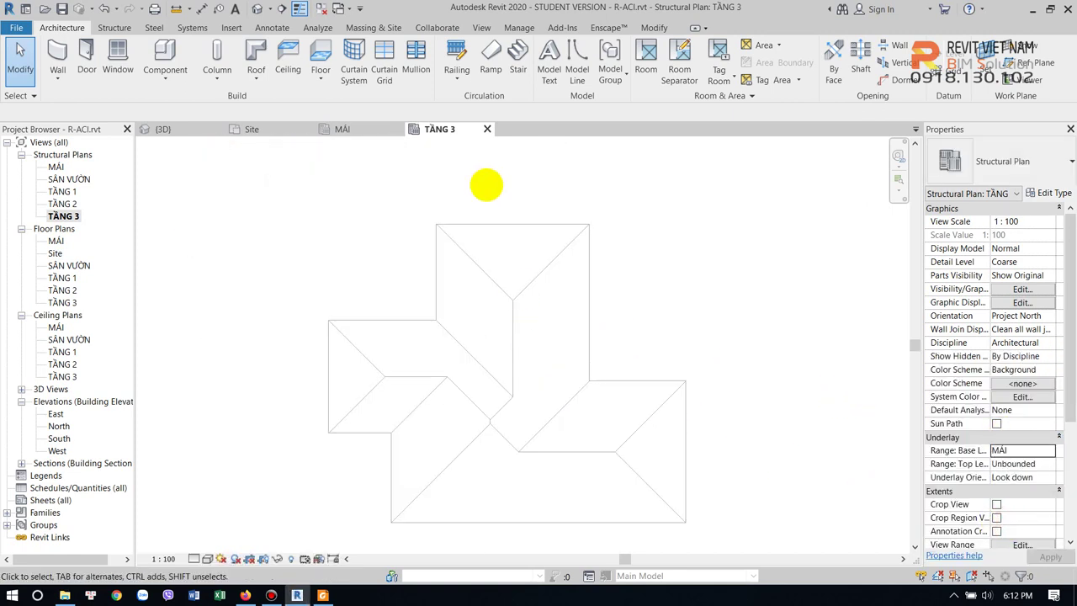
click(57, 59)
text(1000)
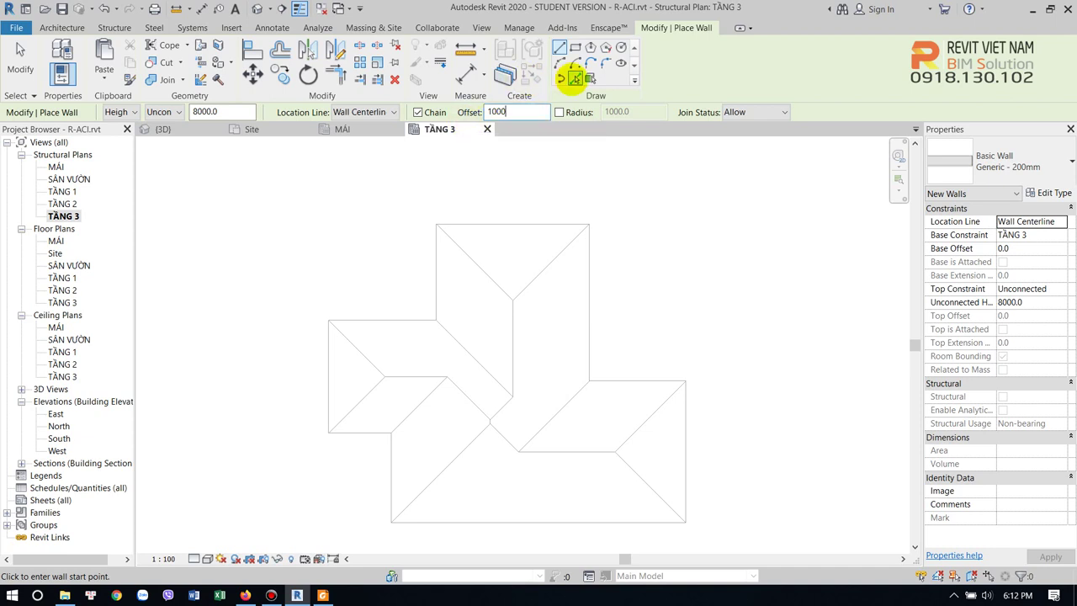
- Pick the ten roof edges to build a closed Generic - 200mm wall loop inset 1000, then open 3D
click(574, 78)
click(437, 263)
click(494, 224)
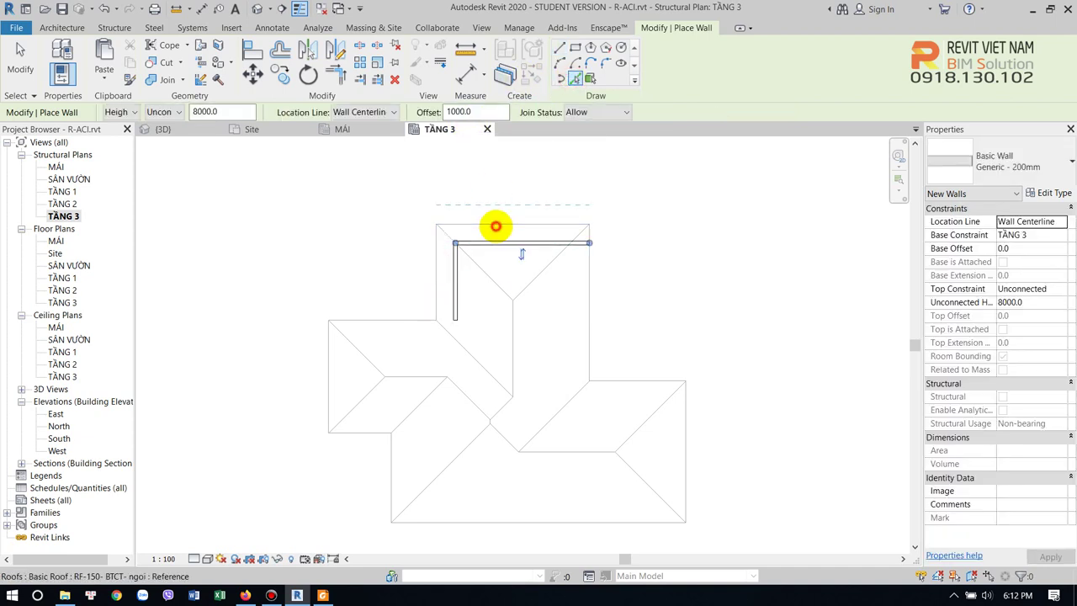
click(589, 275)
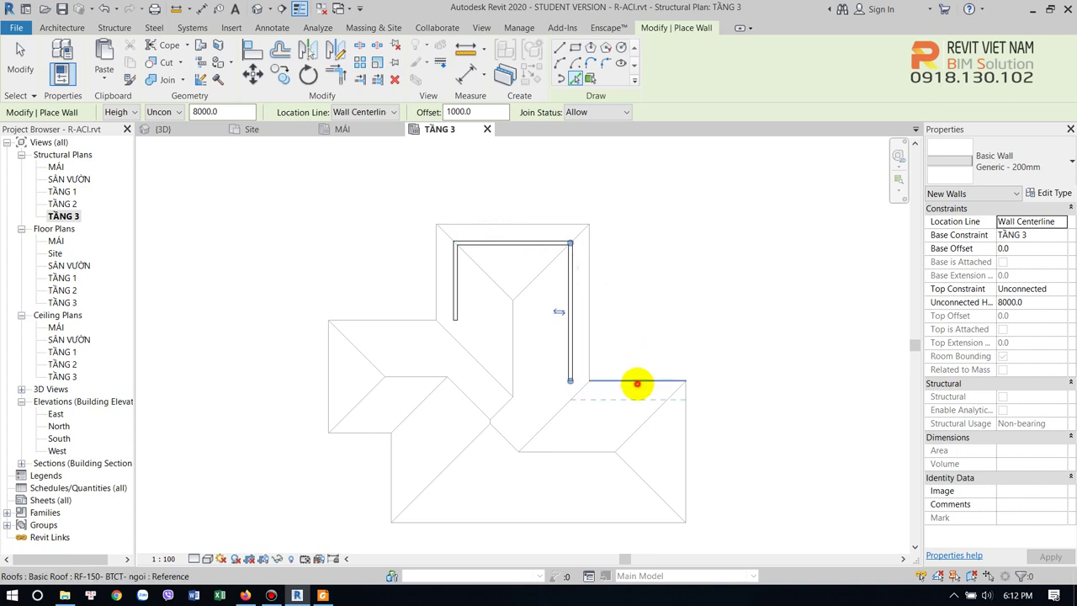
click(636, 393)
click(690, 429)
click(631, 519)
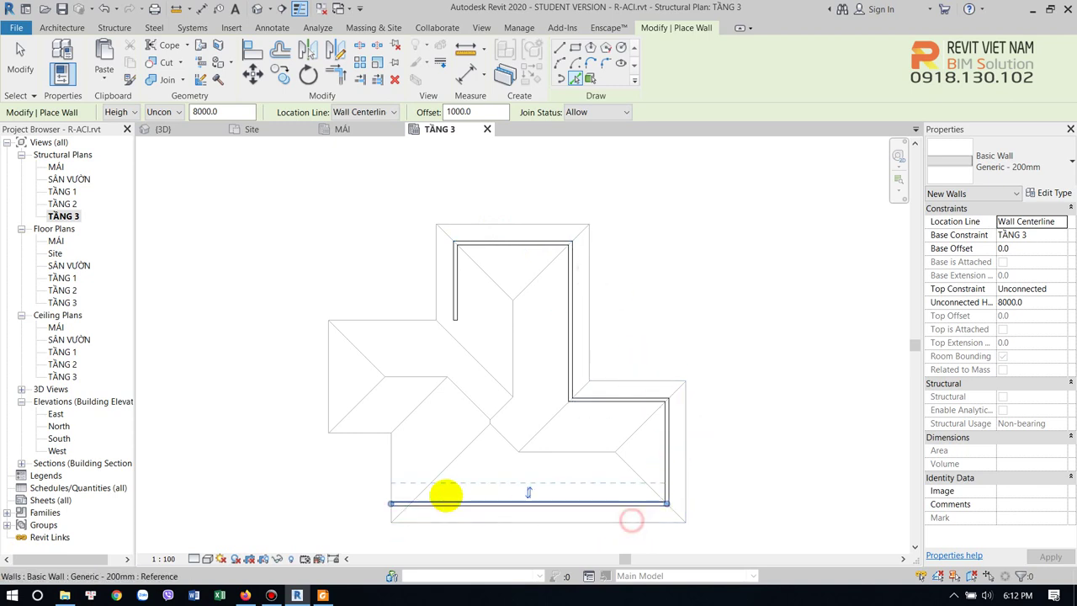
click(392, 461)
click(372, 432)
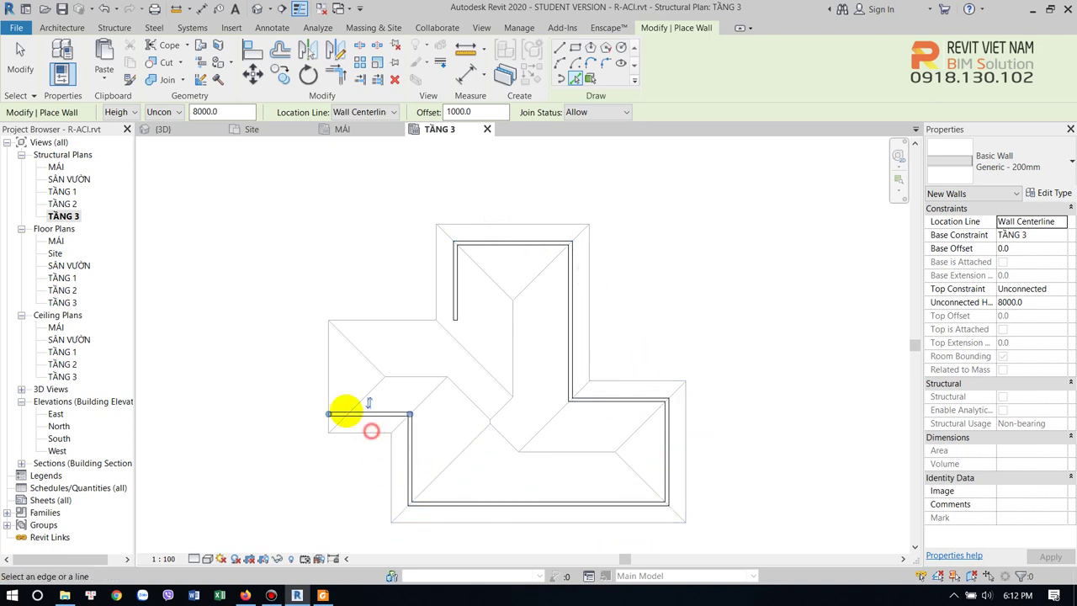
click(330, 367)
click(386, 322)
key(Escape)
key(Escape)
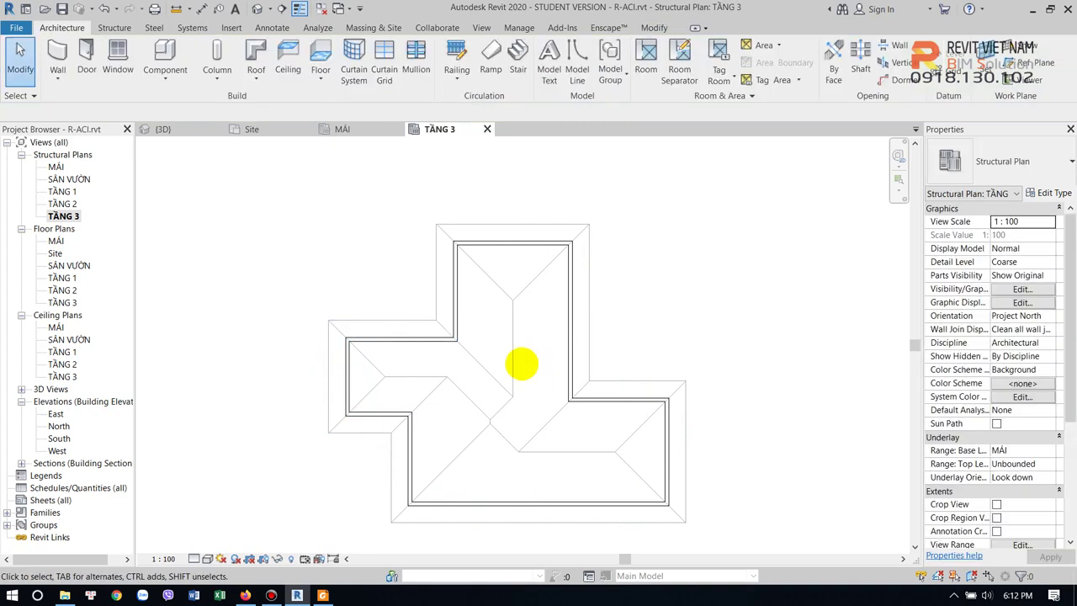
click(258, 8)
- Select all ten new walls on TẦNG 3
scroll(639, 328, down, 2)
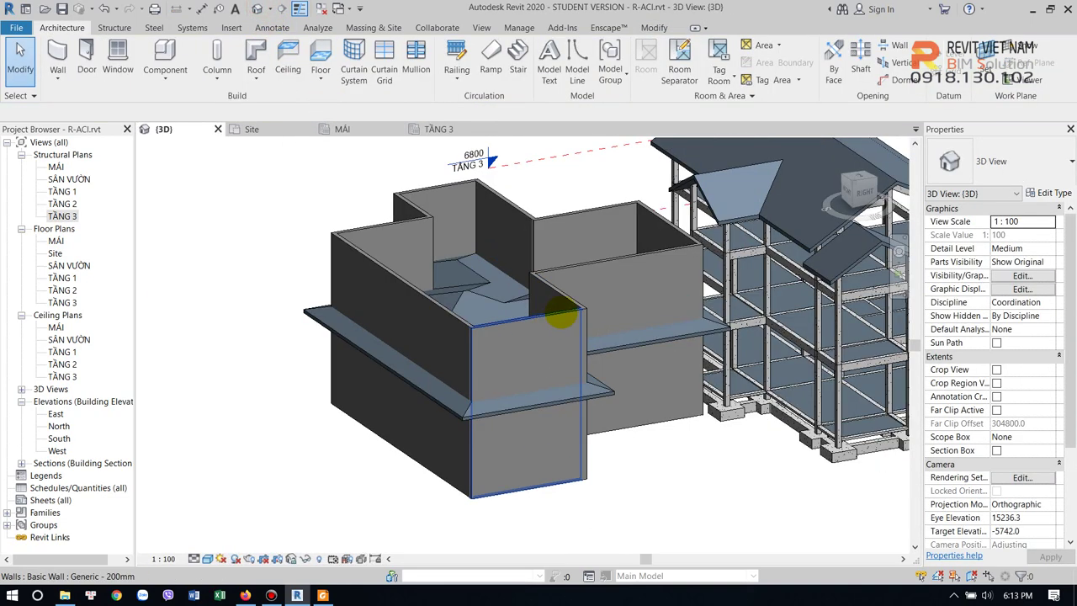
click(550, 318)
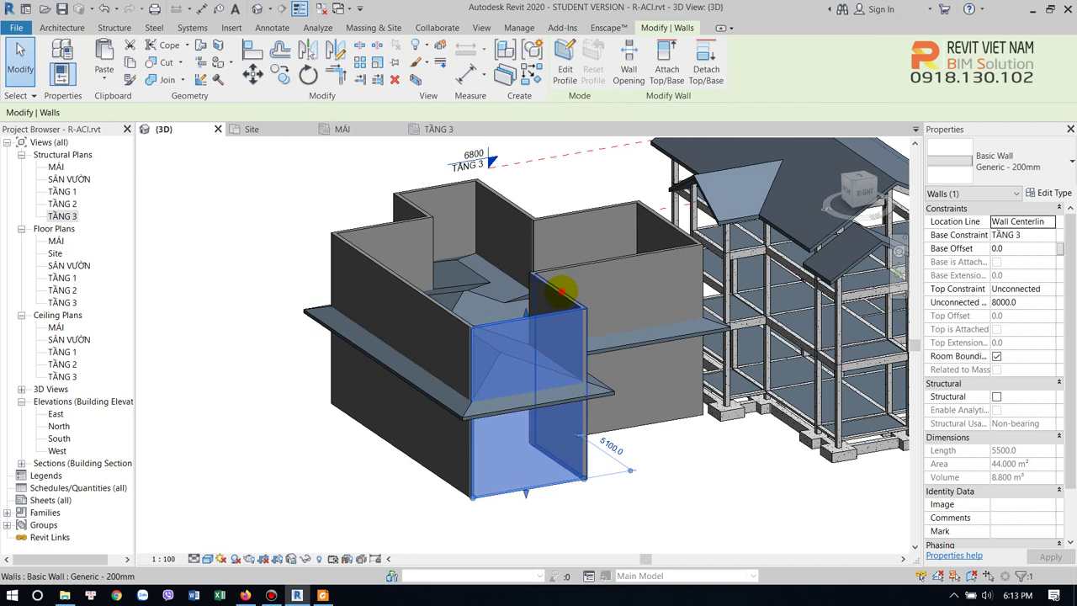
ctrl+click(588, 261)
ctrl+click(665, 278)
ctrl+click(648, 211)
ctrl+click(601, 222)
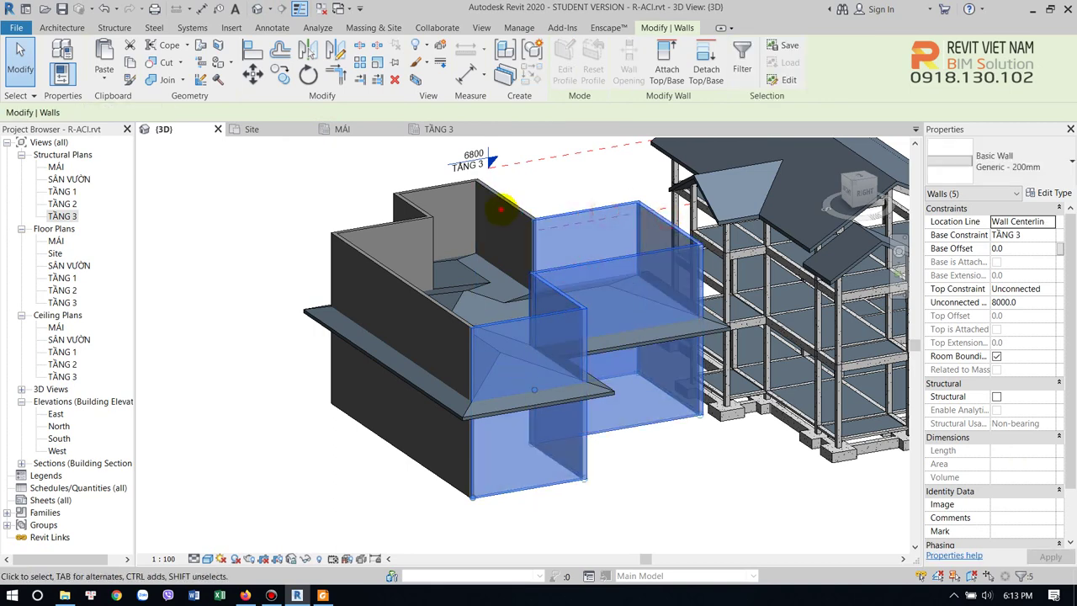
ctrl+click(501, 205)
ctrl+click(424, 195)
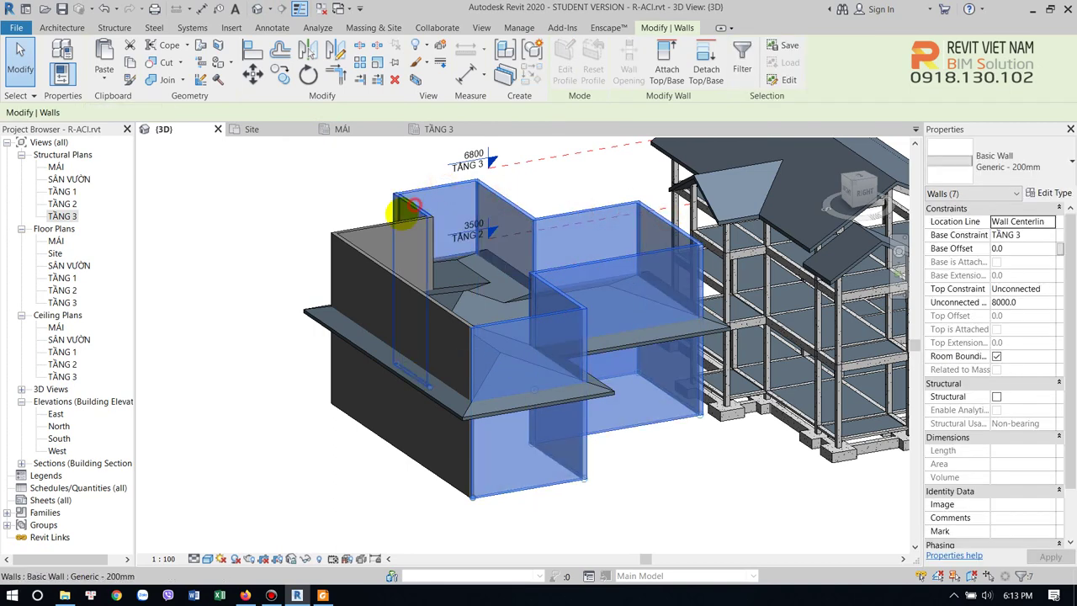
ctrl+click(378, 233)
ctrl+click(361, 248)
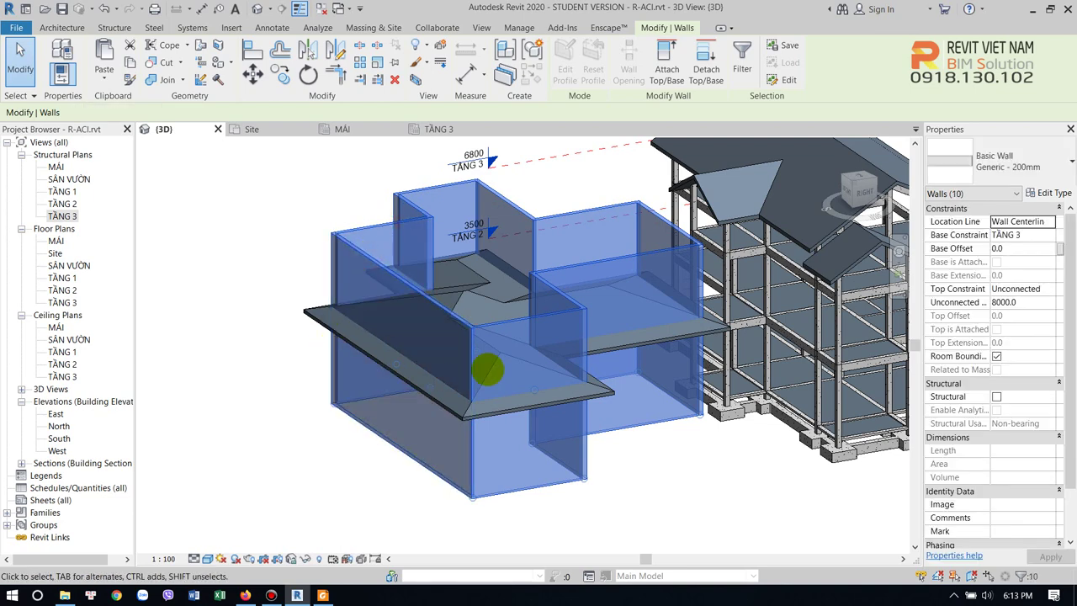
- Set their top constraint to Up to level: MÁI and attach their tops to the roof
click(1050, 288)
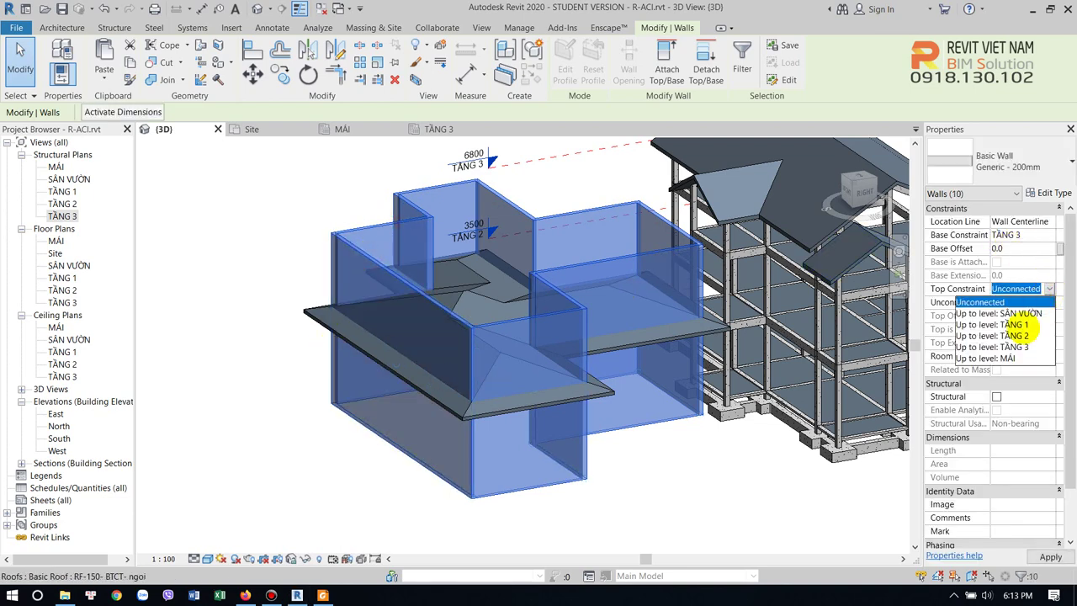
click(1008, 358)
mouse_move(606, 367)
shift+middle_down()
mouse_move(590, 287)
mouse_move(626, 228)
shift+middle_up()
click(667, 63)
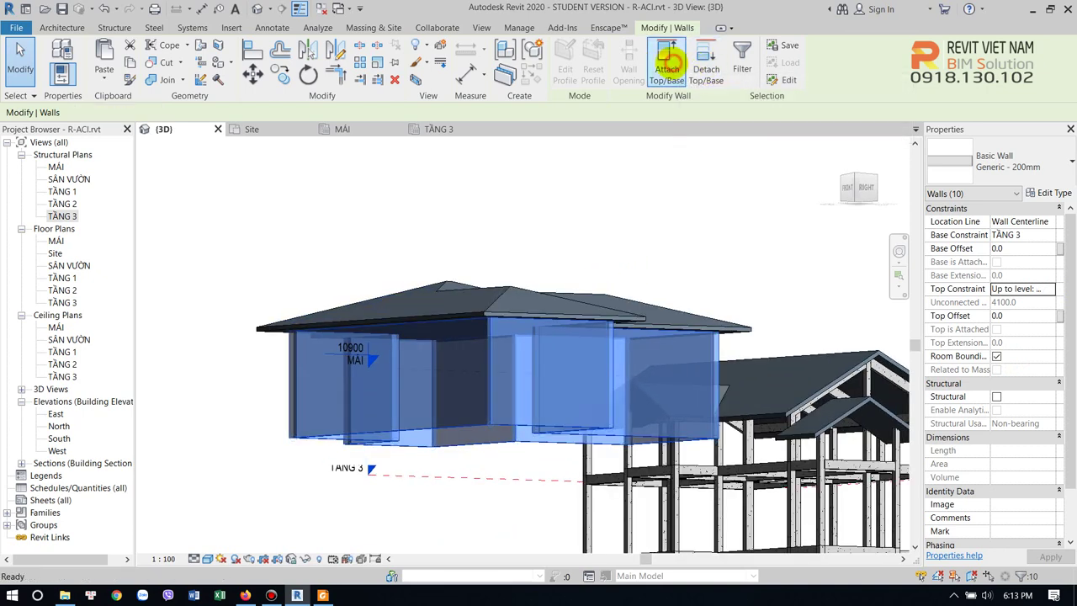
click(554, 317)
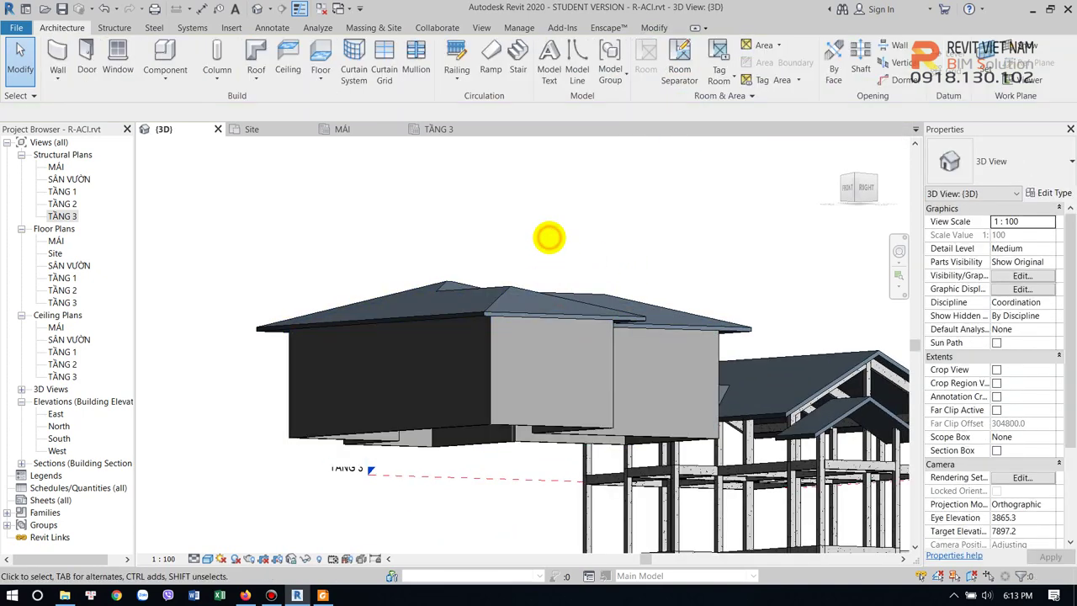
mouse_move(548, 238)
shift+middle_down()
mouse_move(549, 221)
mouse_move(505, 271)
shift+middle_up()
scroll(505, 271, up, 3)
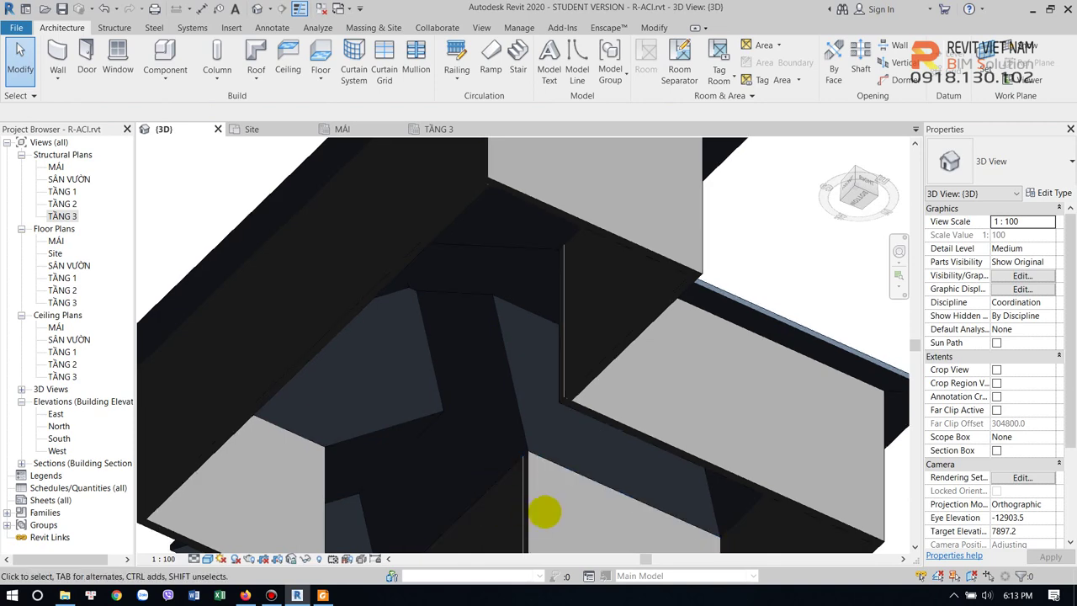
mouse_move(517, 440)
shift+middle_down()
mouse_move(471, 412)
mouse_move(397, 432)
mouse_move(390, 452)
mouse_move(368, 421)
mouse_move(495, 432)
shift+middle_up()
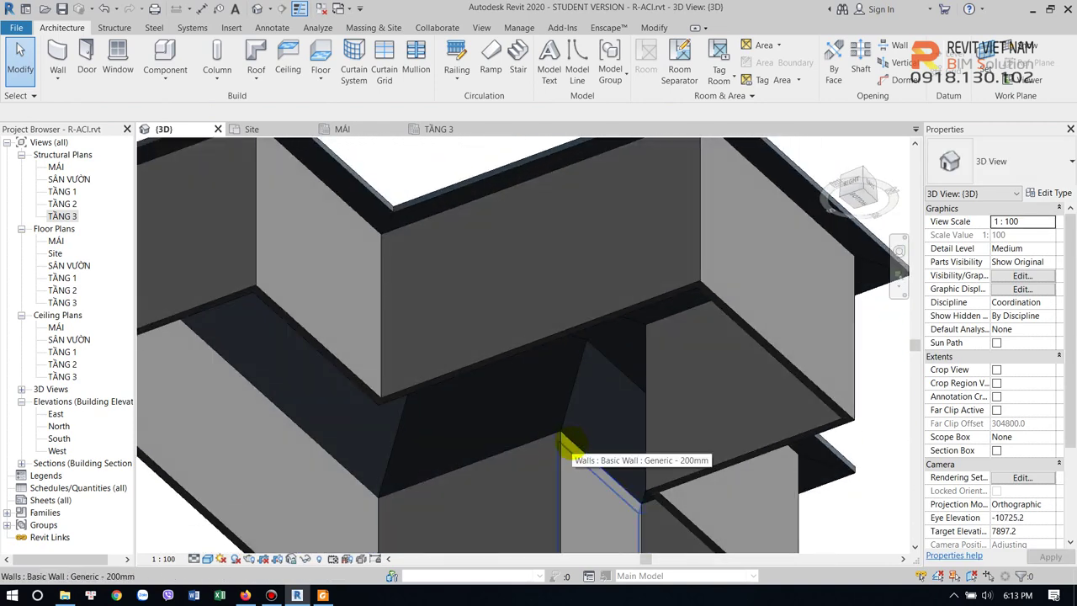
scroll(568, 443, down, 5)
mouse_move(569, 444)
shift+middle_down()
mouse_move(557, 401)
mouse_move(683, 513)
mouse_move(690, 402)
shift+middle_up()
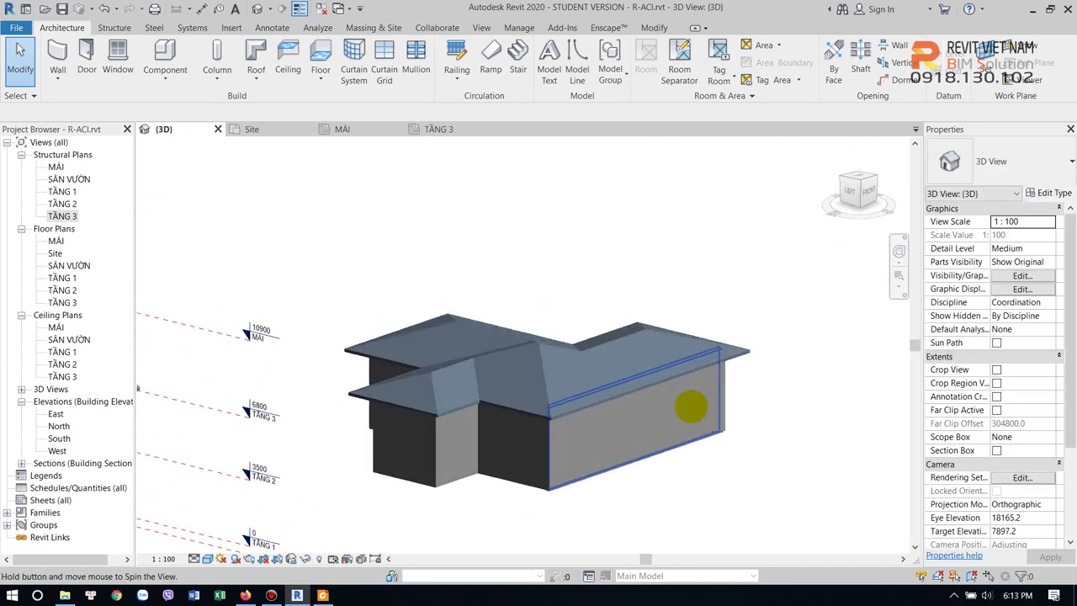
scroll(581, 419, up, 3)
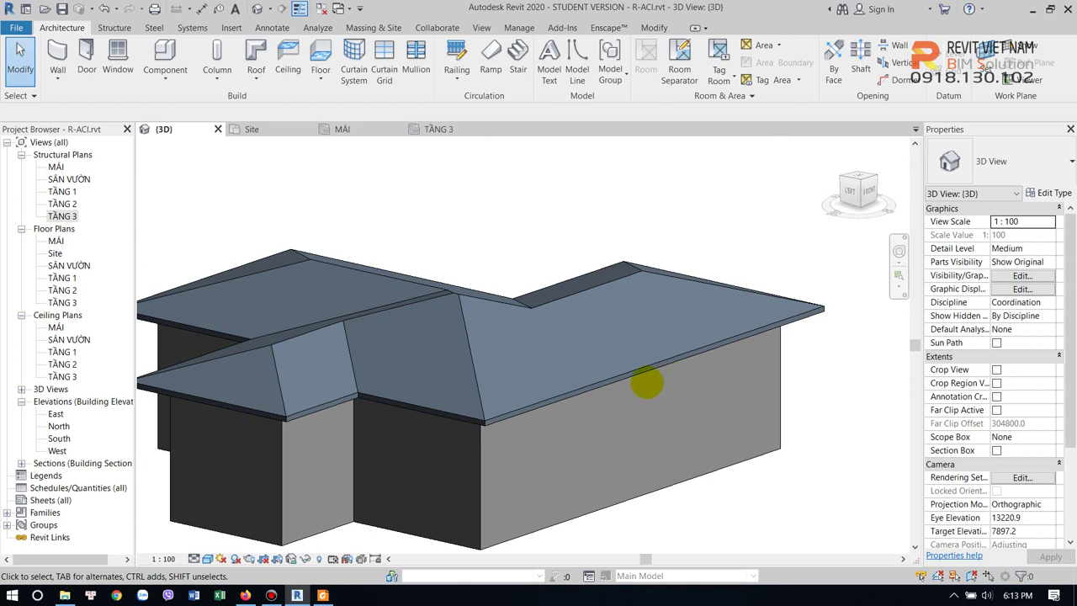
scroll(646, 383, up, 1)
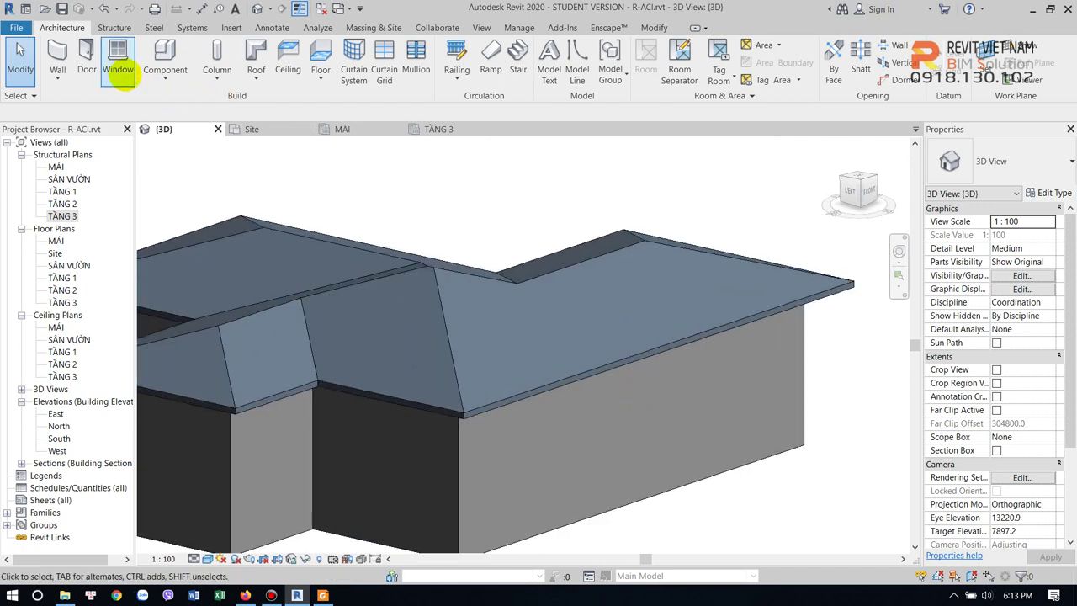
- Start a roof gutter and duplicate its M_Gutter - Bevel 125 x 125mm type as 'Seno'
click(256, 78)
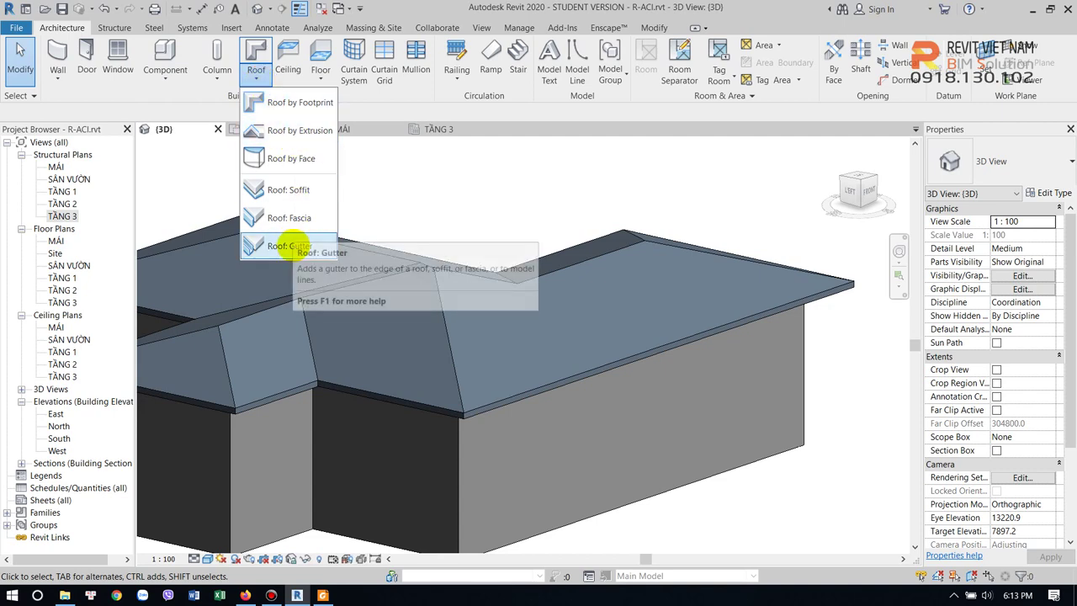
click(286, 245)
click(1050, 193)
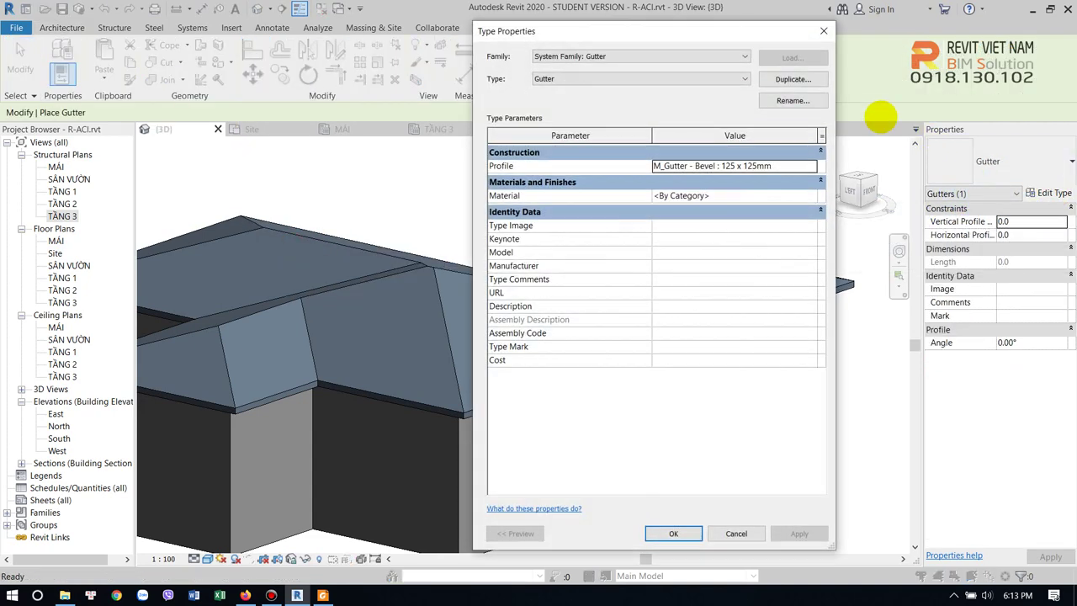
click(788, 76)
text(Seno)
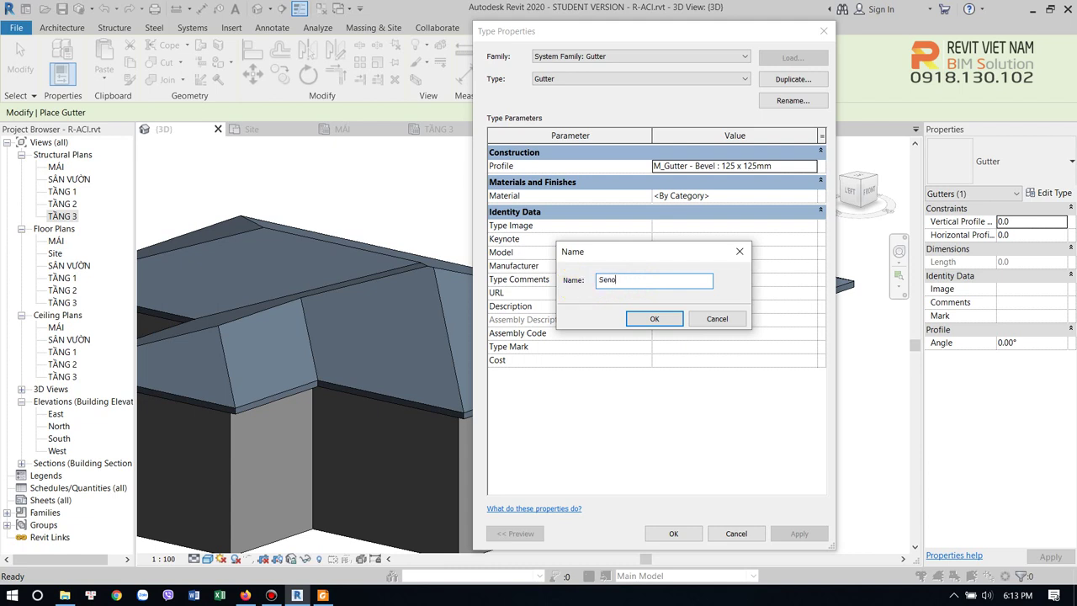
click(654, 316)
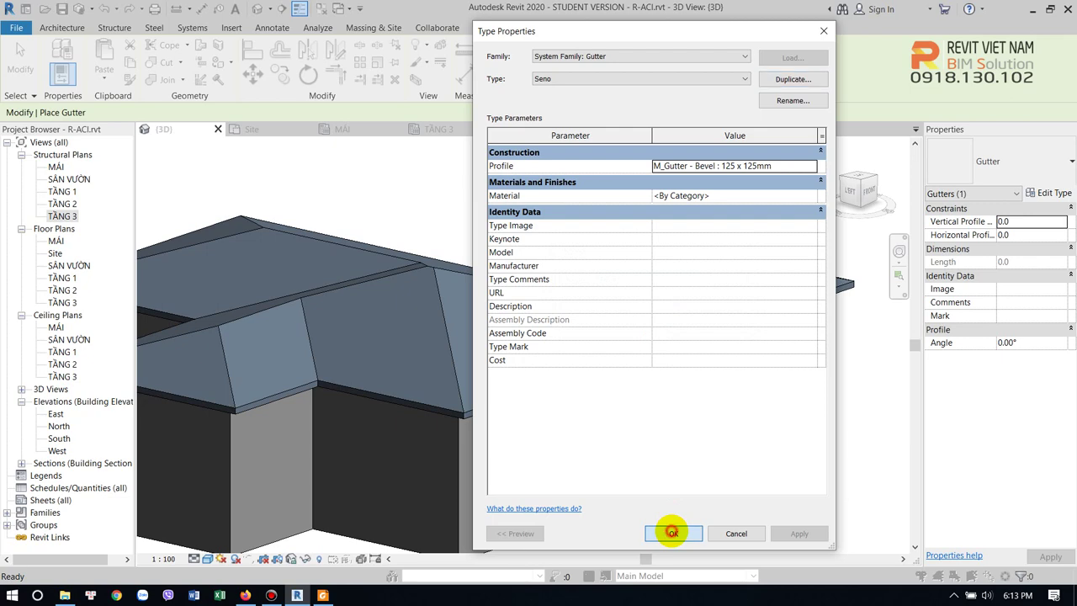
click(672, 532)
scroll(578, 329, down, 3)
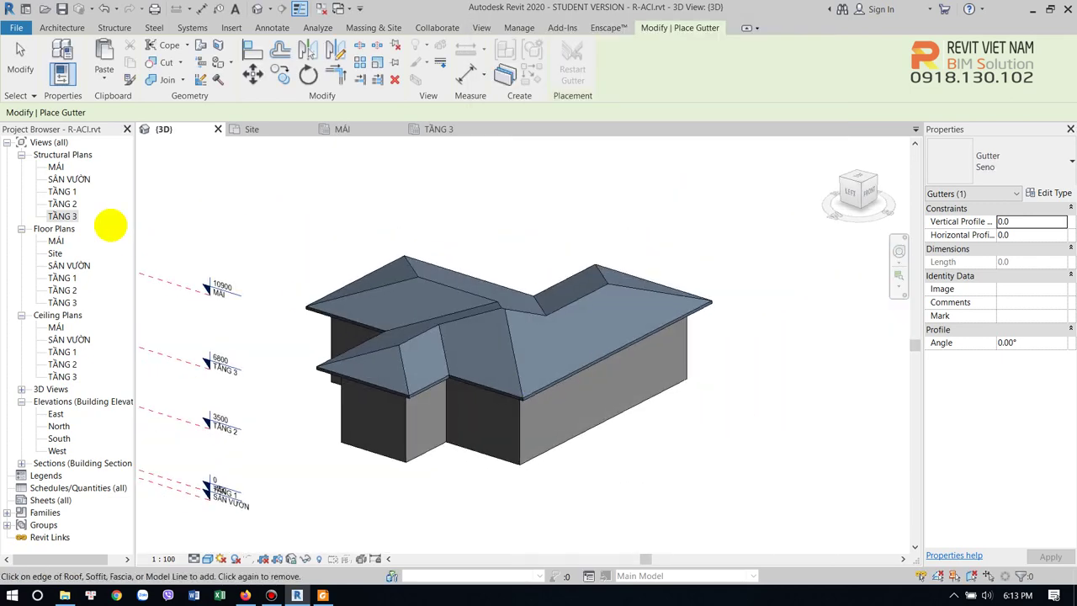
- From the TẦNG 3 plan, draw a section across the roof eave and open Section 4
click(62, 215)
double_click(61, 216)
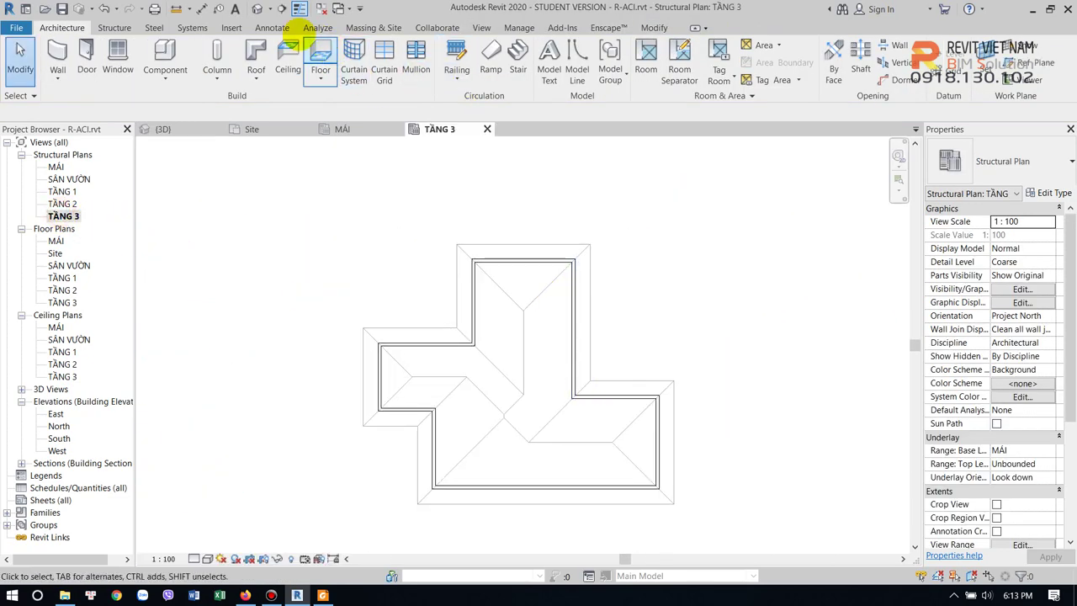
click(281, 9)
click(632, 348)
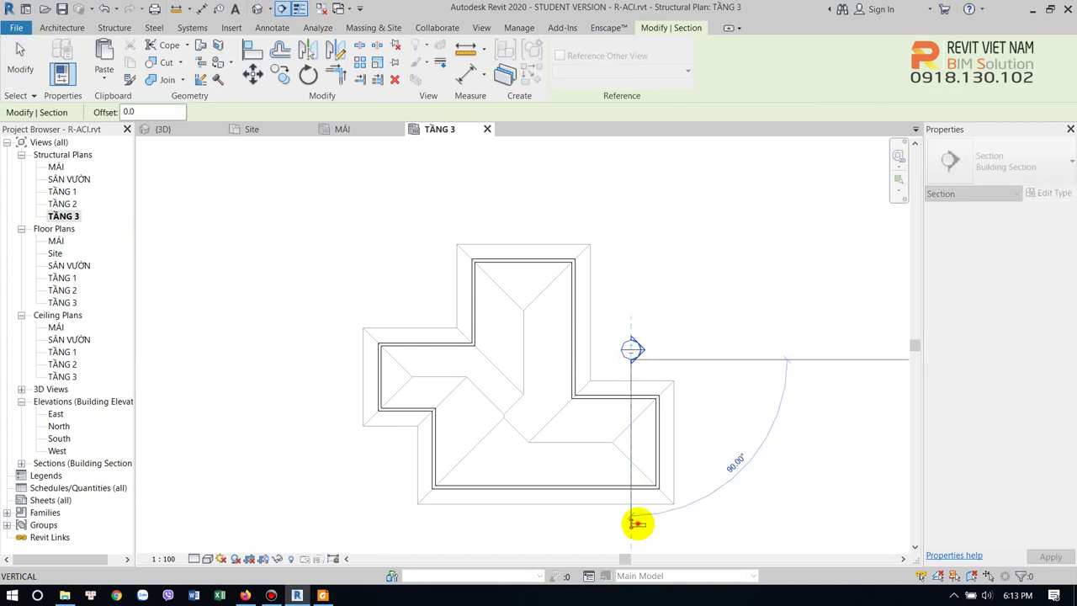
click(637, 523)
key(Escape)
key(Escape)
double_click(635, 348)
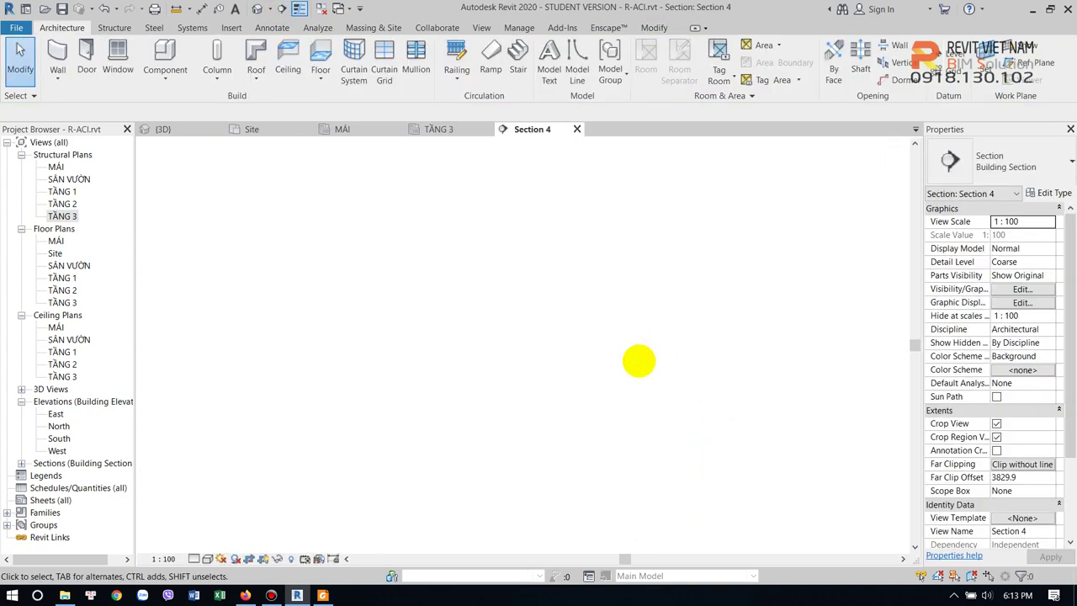
scroll(661, 264, up, 3)
scroll(752, 373, down, 1)
- Add an aligned dimension from the wall face to the roof end showing the 900 overhang
key(d)
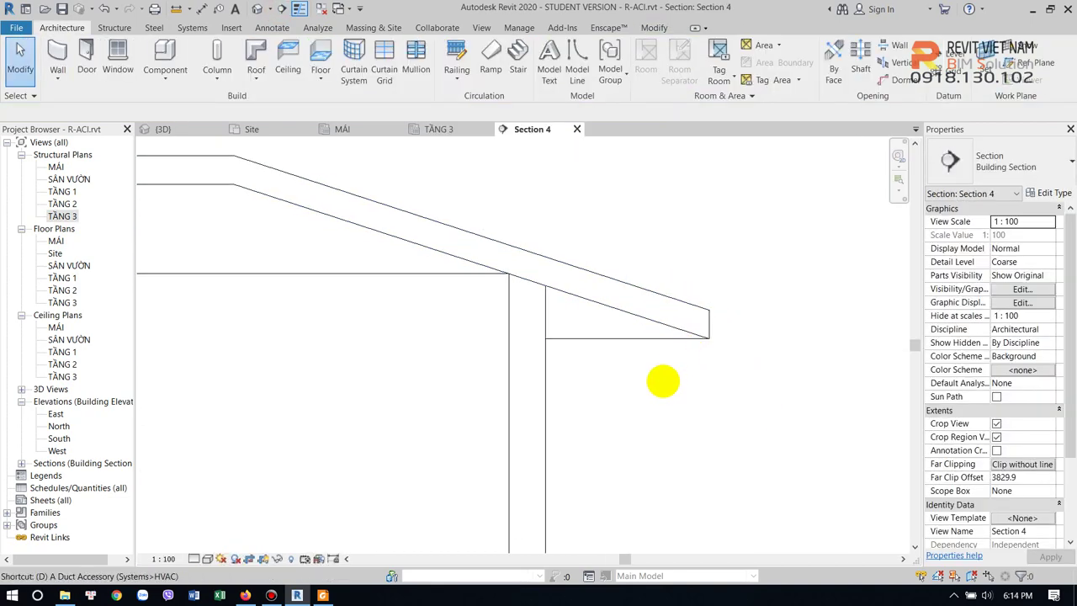
key(i)
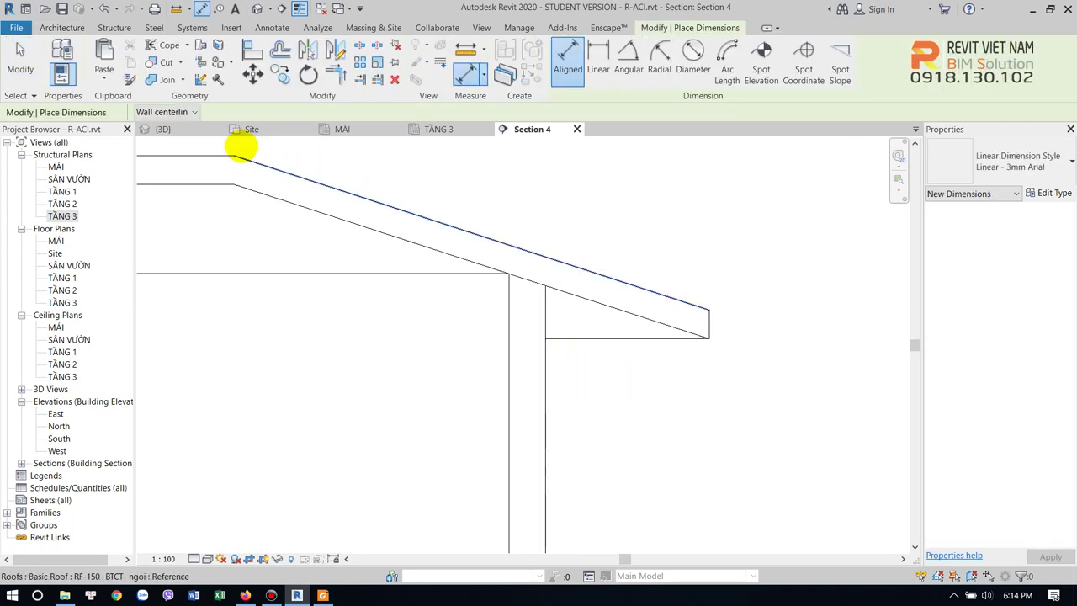
click(173, 112)
click(168, 126)
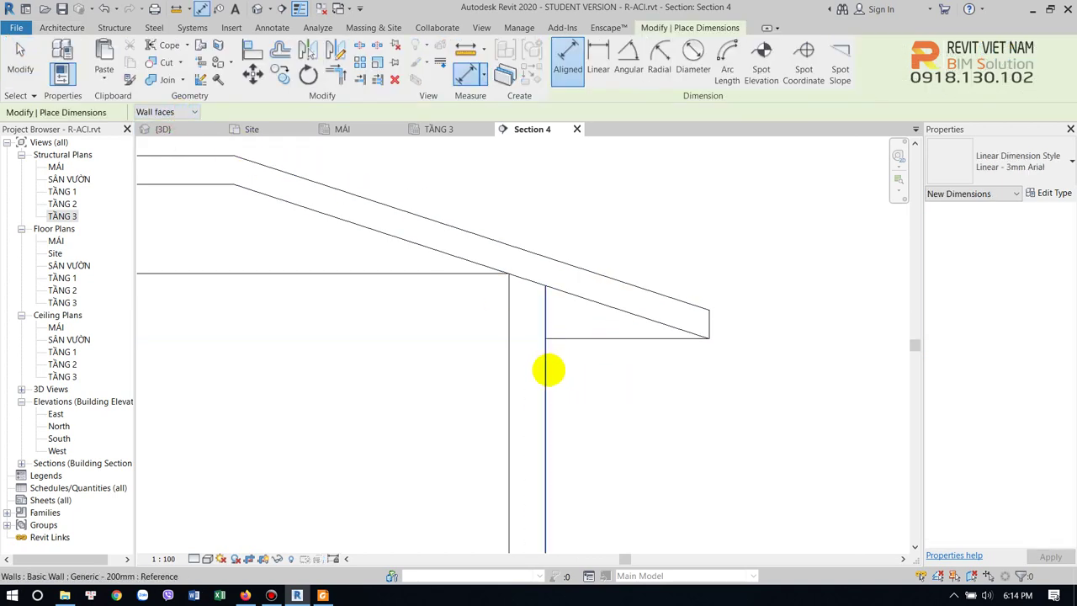
click(549, 370)
click(708, 329)
scroll(690, 366, down, 2)
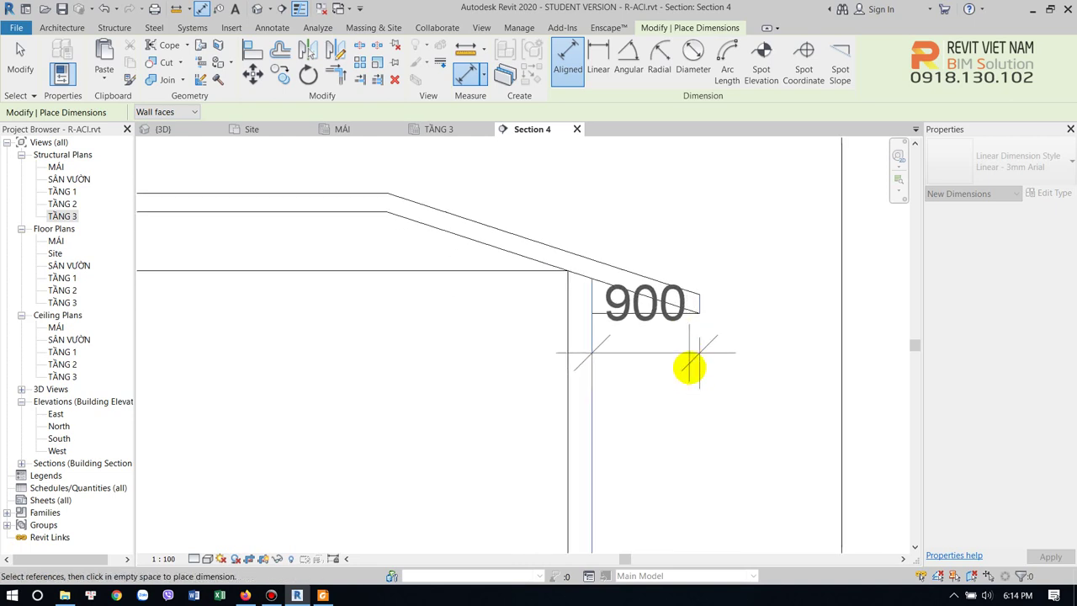
click(680, 435)
scroll(734, 330, up, 2)
click(734, 330)
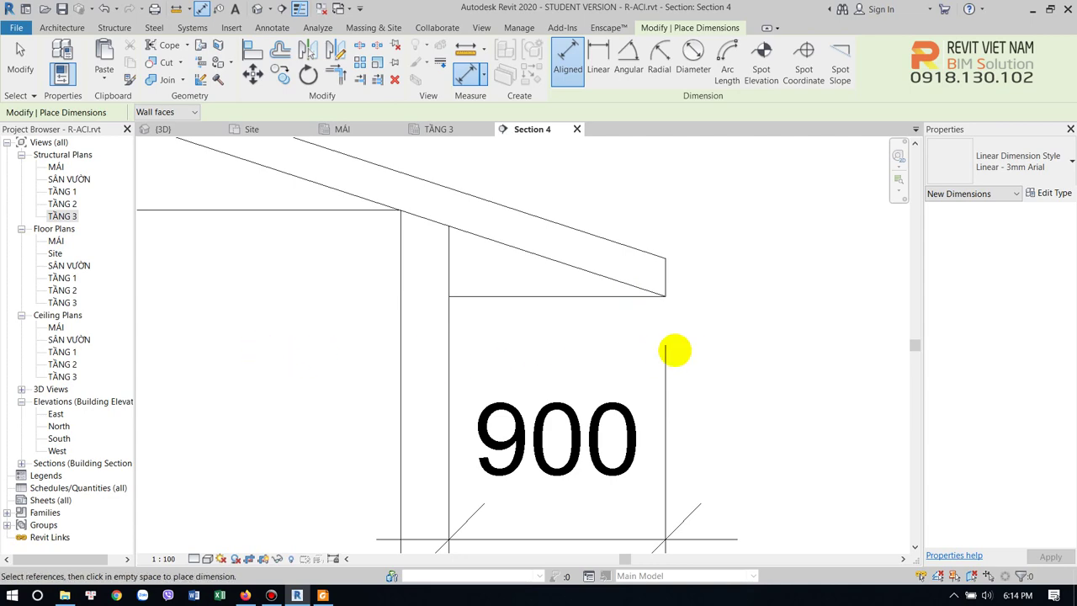
key(Escape)
key(Escape)
scroll(589, 339, down, 1)
scroll(541, 363, down, 1)
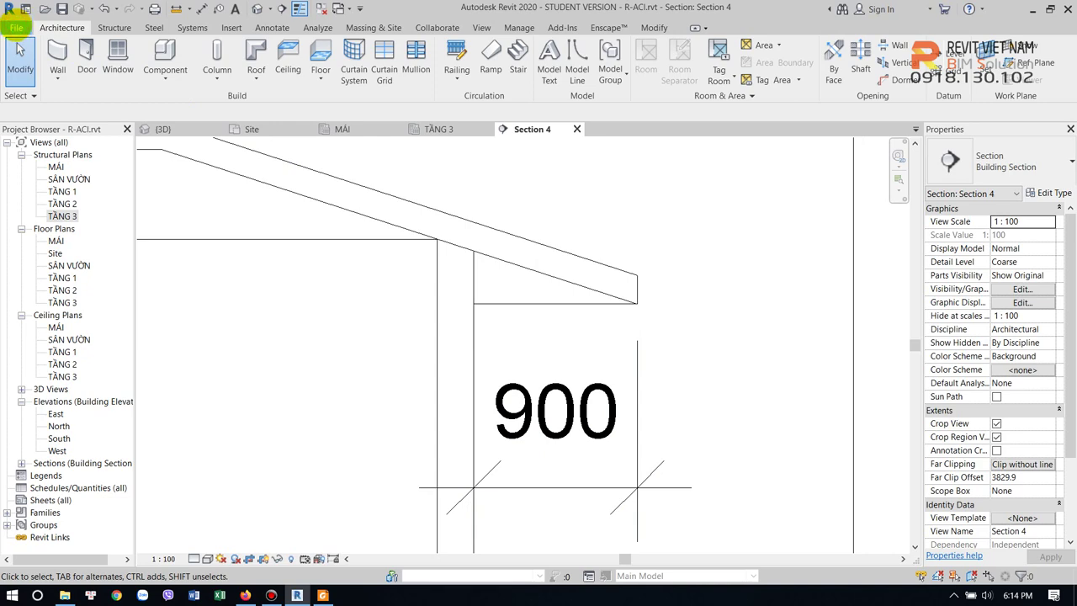
- Create a new family from the Metric Profile.rft template, browsing templates in list view
click(16, 28)
mouse_move(50, 82)
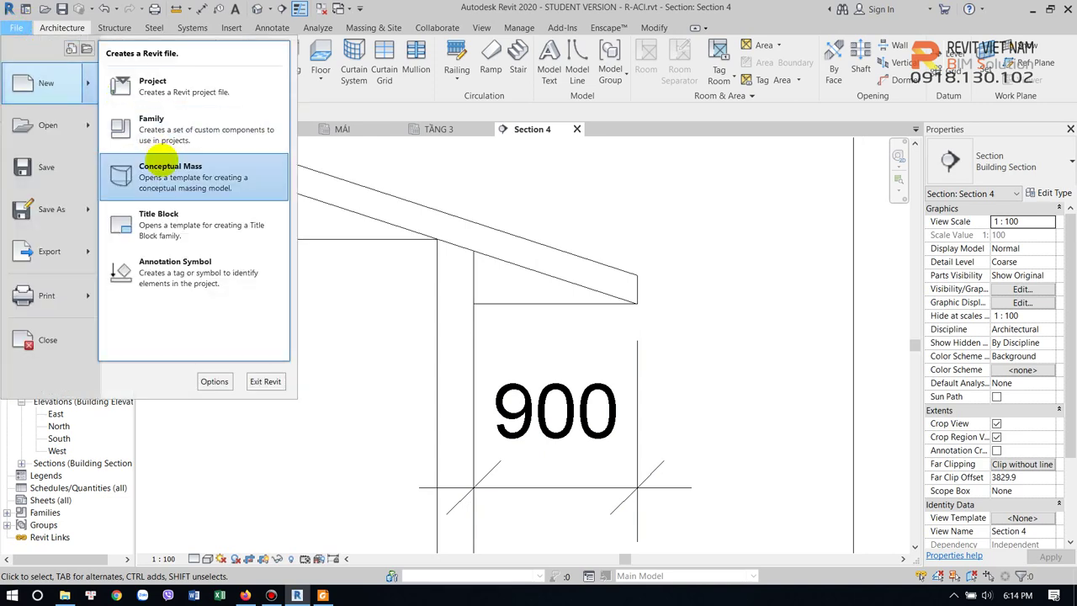
click(187, 174)
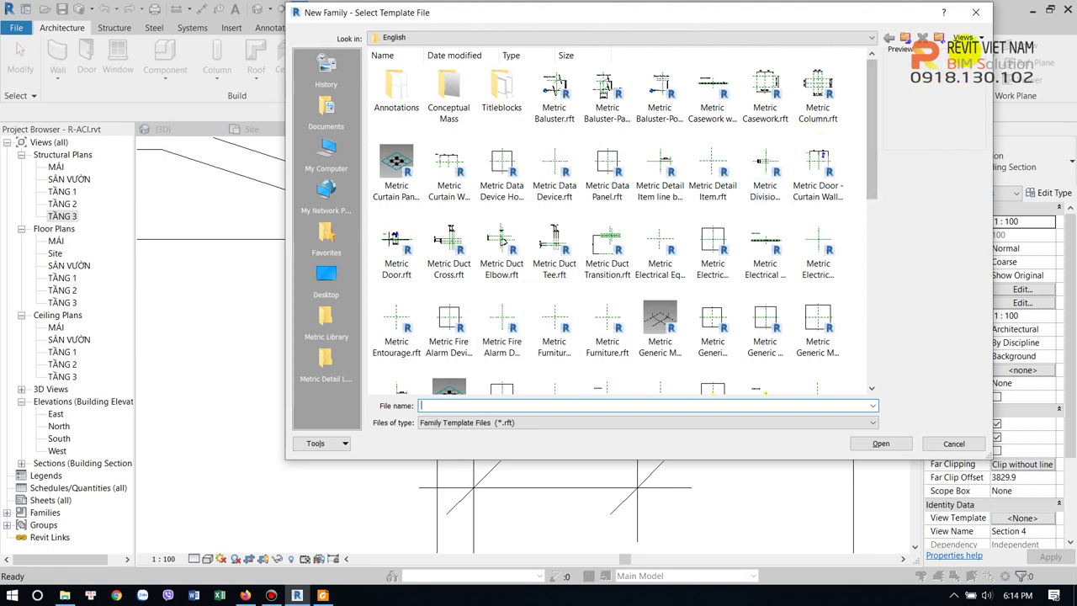
click(968, 39)
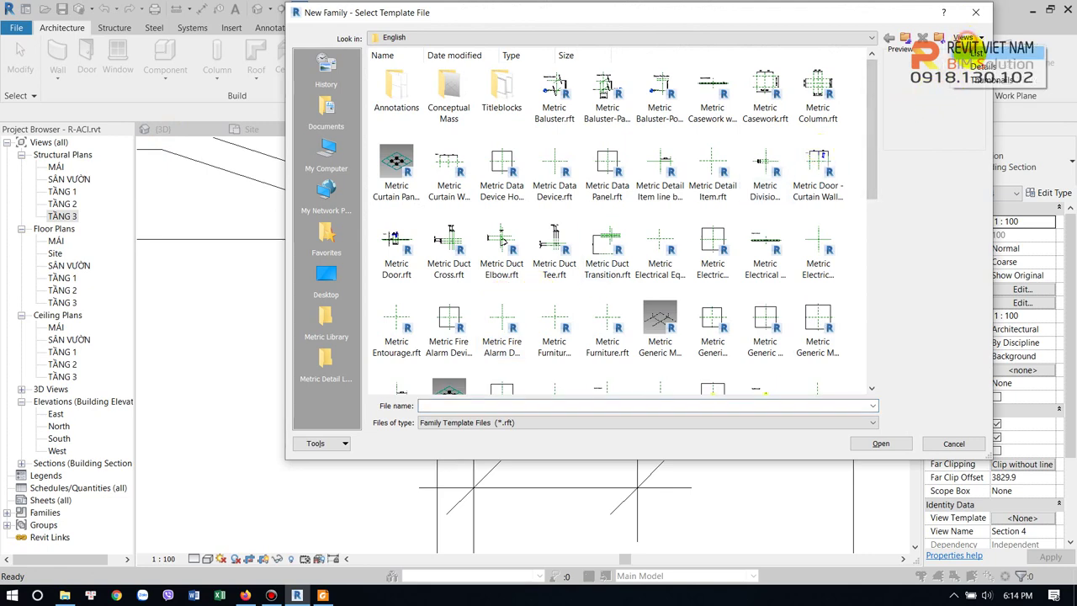
click(971, 52)
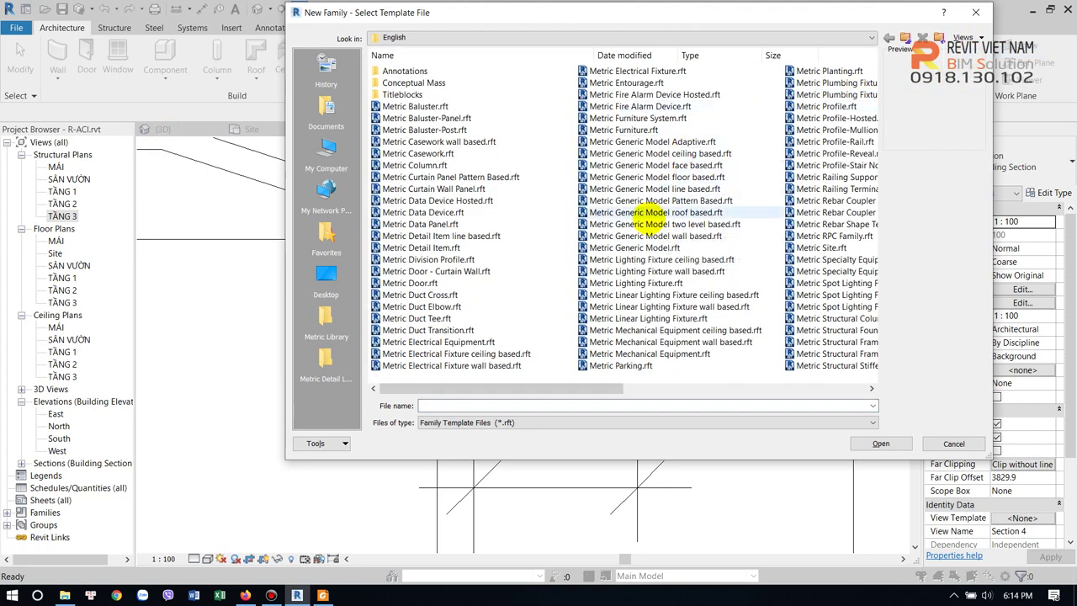
click(647, 295)
scroll(674, 294, down, 1)
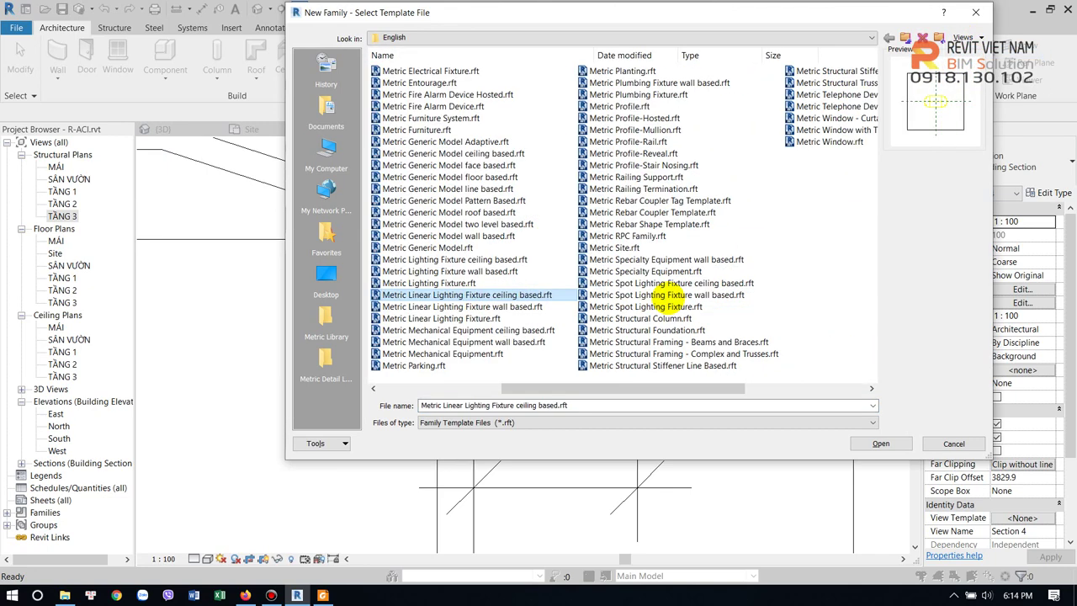
click(633, 106)
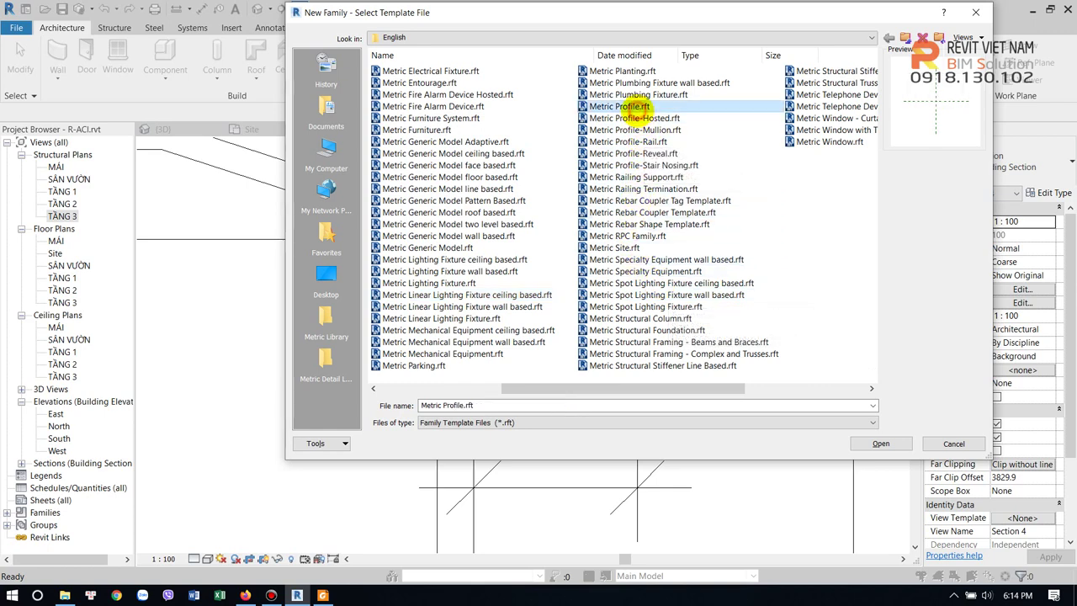
click(879, 443)
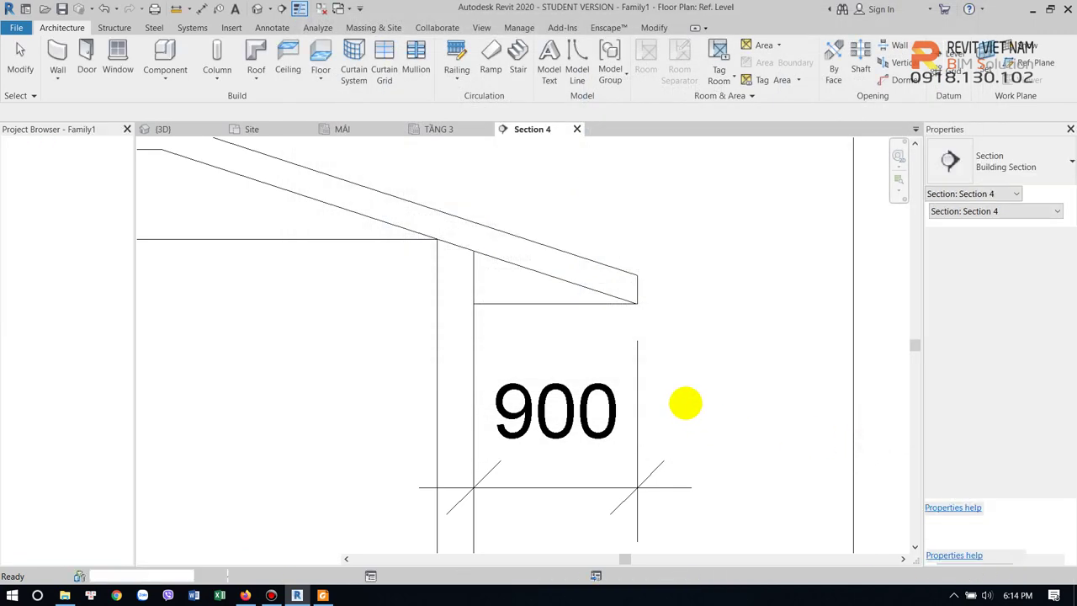
- Draw profile lines from the plane intersection: 600 down, across, back up, then a 120 lip
middle_drag(560, 380, 546, 362)
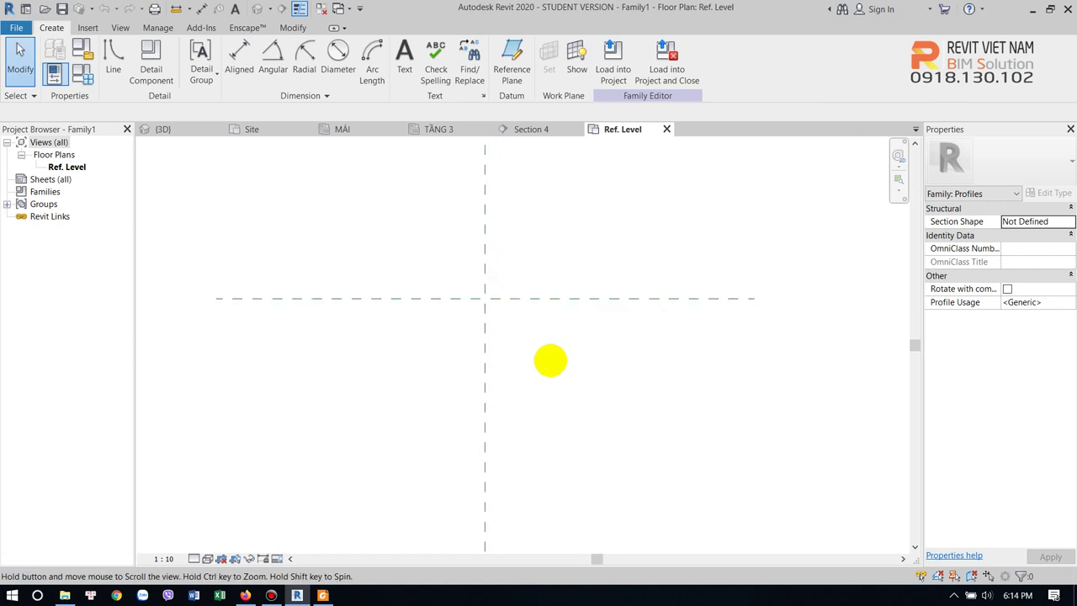
click(113, 52)
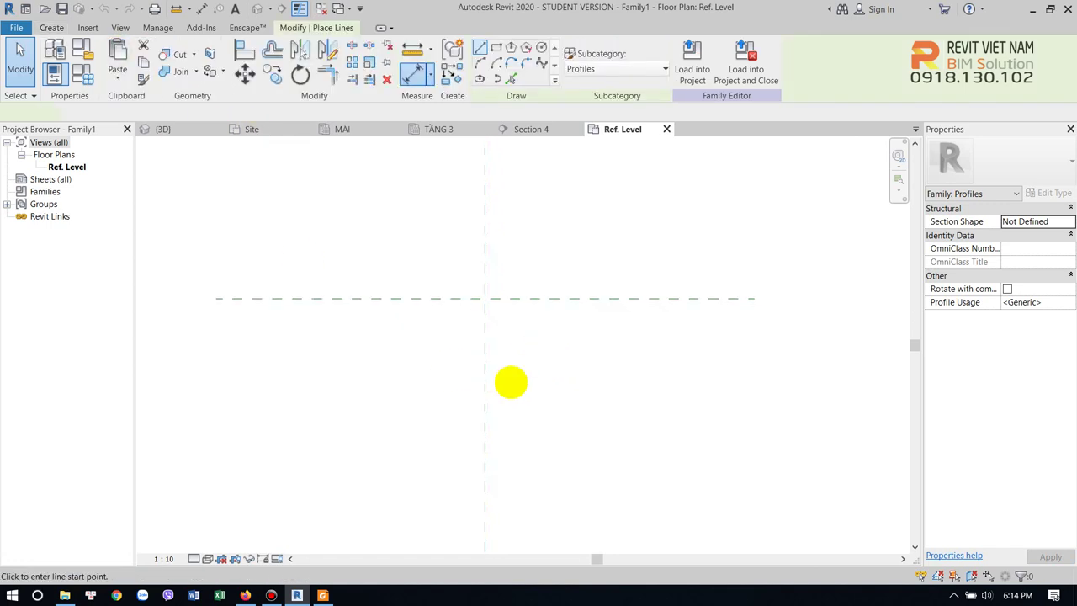
click(52, 28)
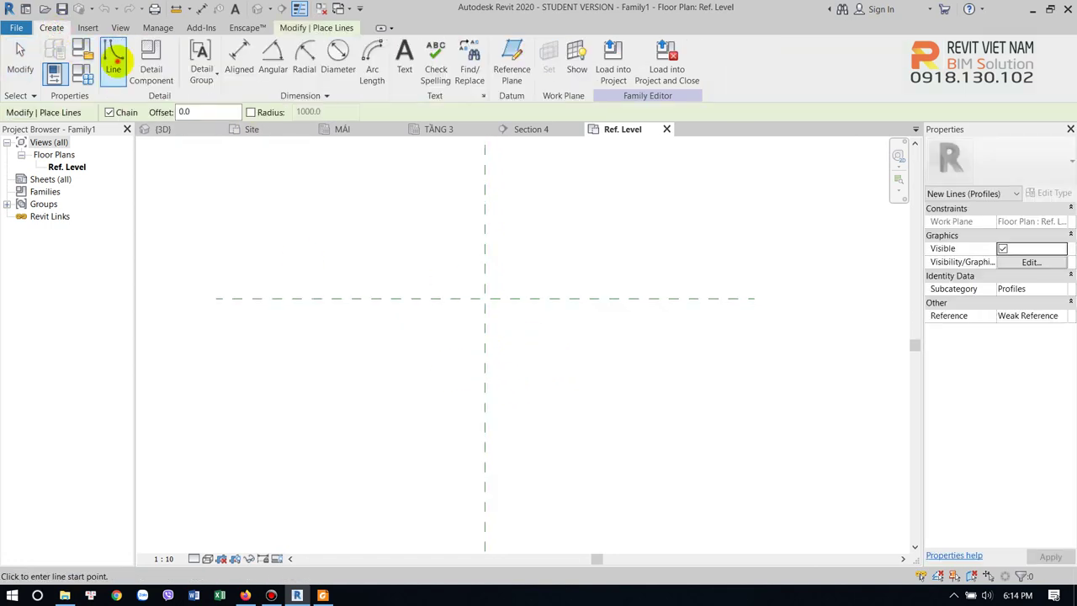
click(484, 298)
middle_drag(480, 463, 462, 384)
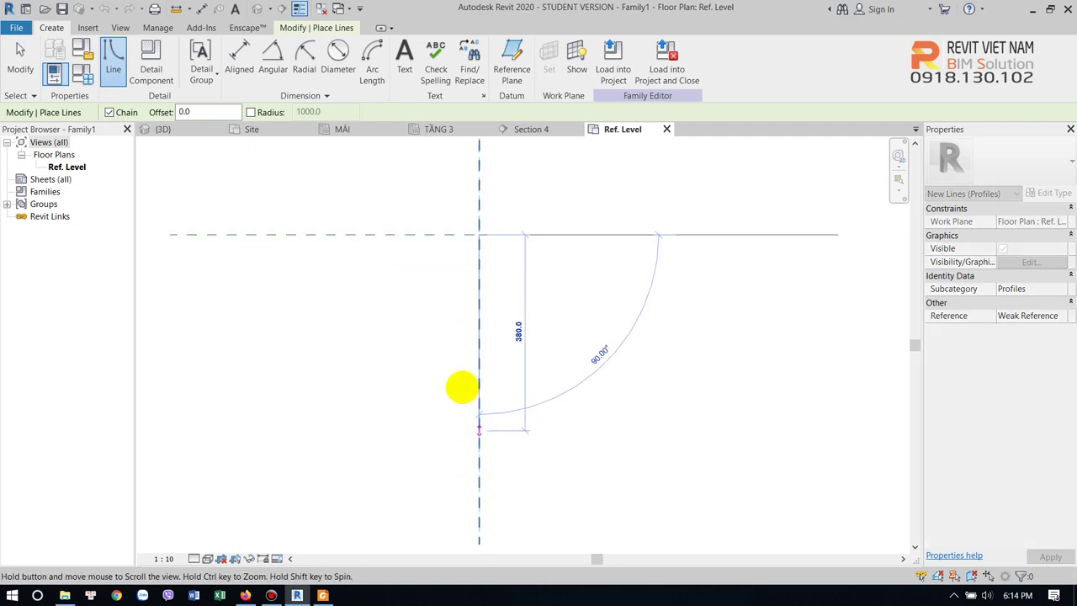
click(467, 471)
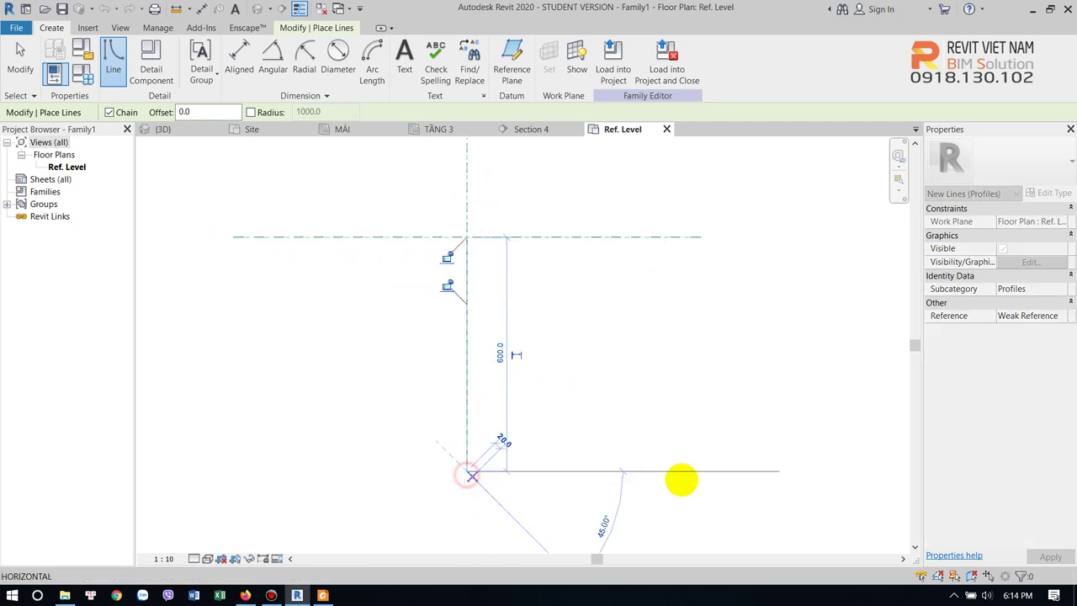
scroll(680, 475, down, 2)
click(683, 443)
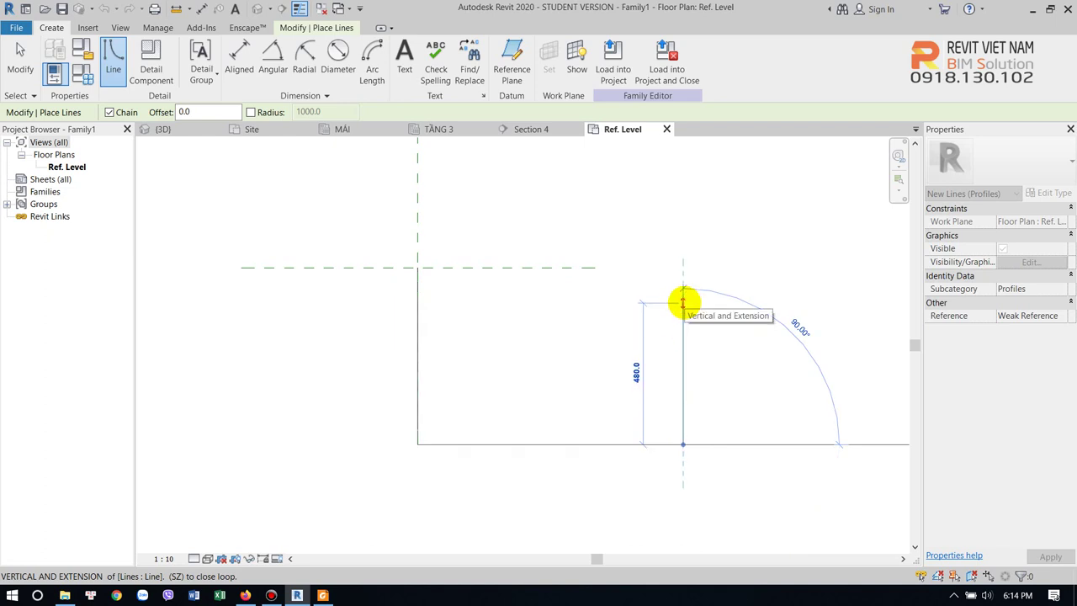
click(684, 297)
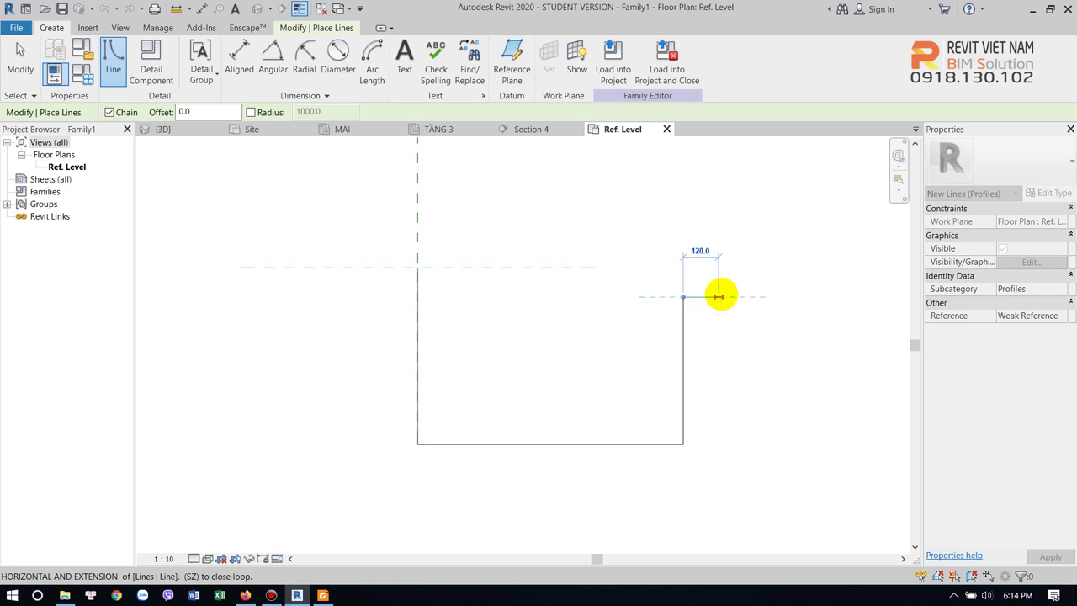
click(724, 296)
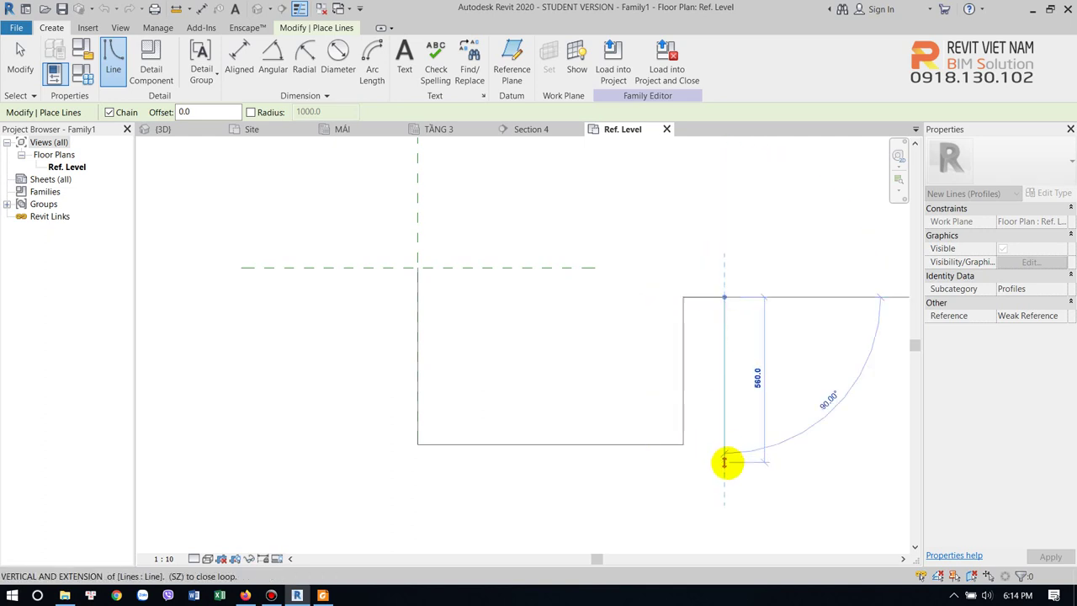
key(Escape)
key(Escape)
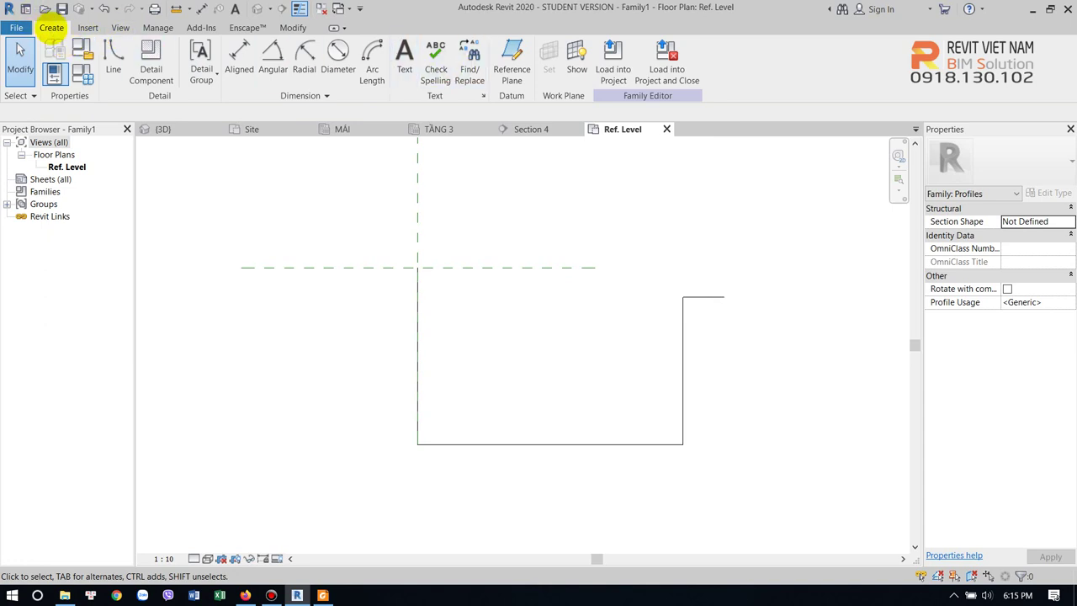
click(291, 27)
- Offset copies of the right wall and bottom lines 140 outward
click(271, 52)
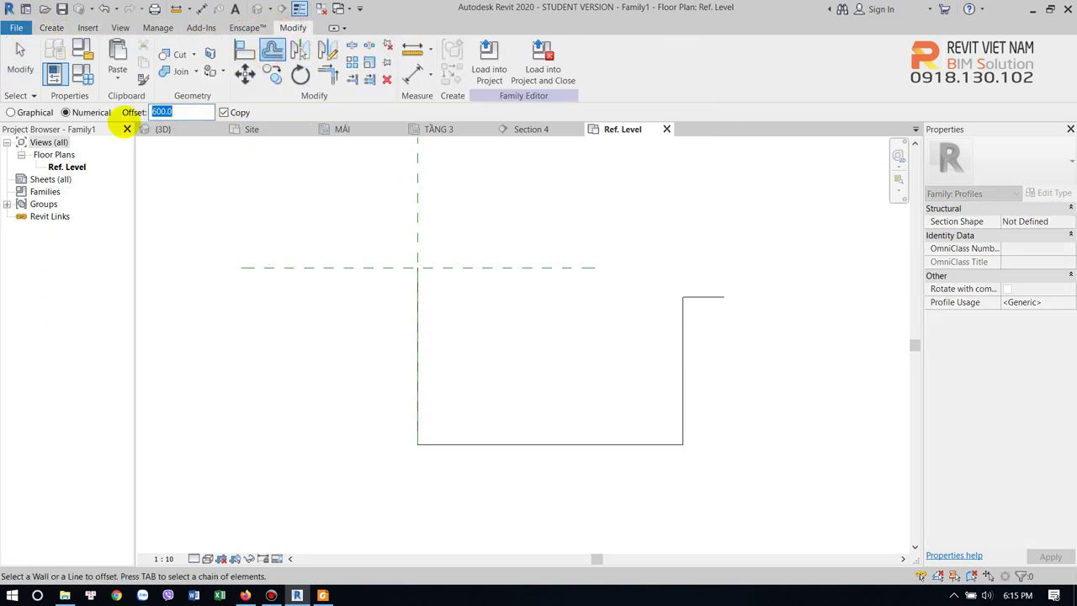
click(685, 361)
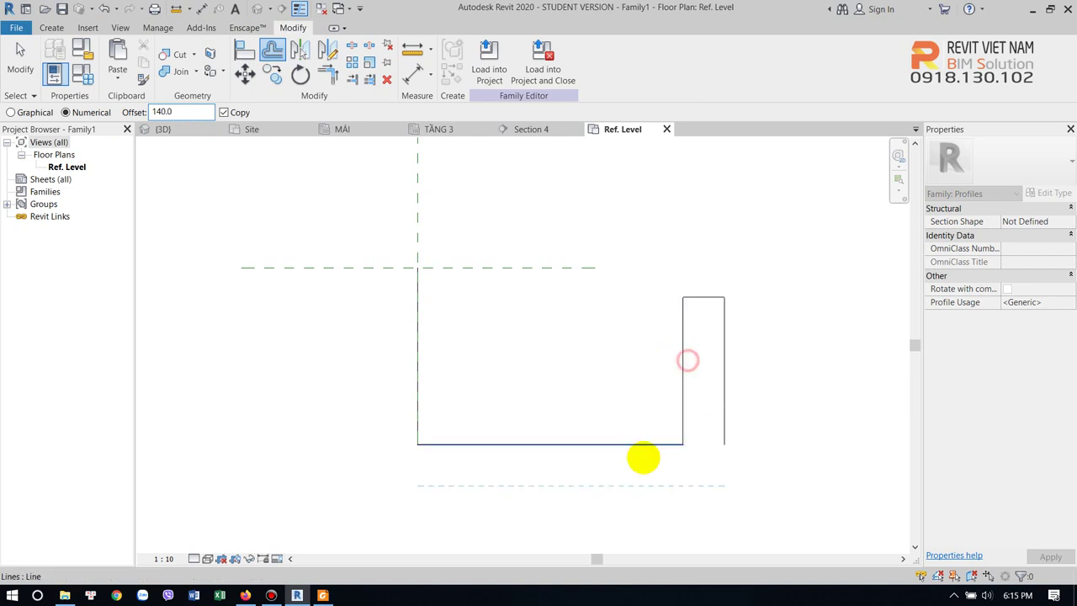
click(635, 449)
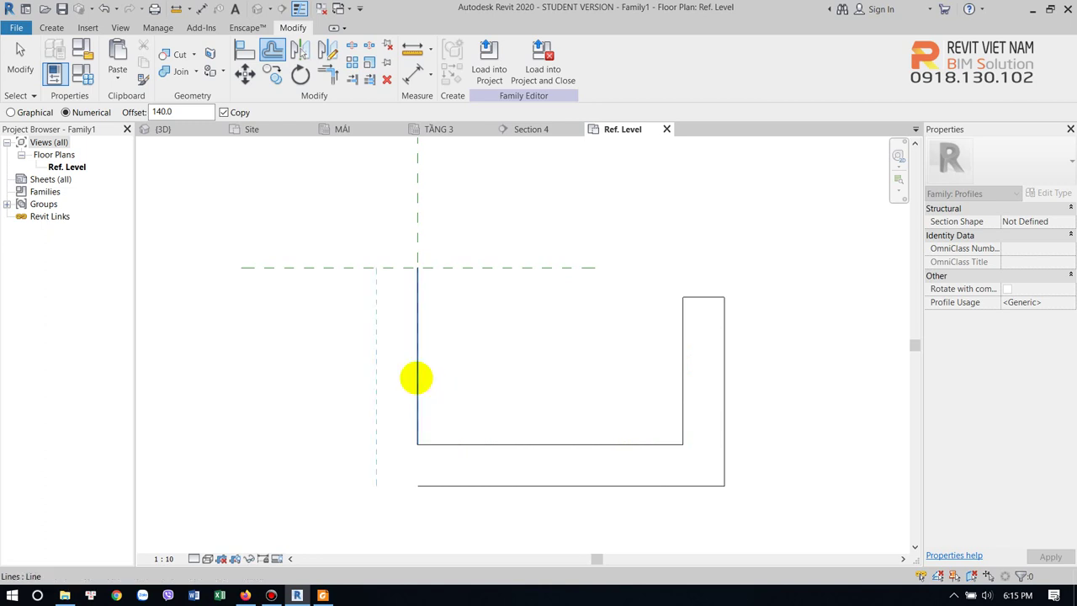
scroll(431, 318, up, 2)
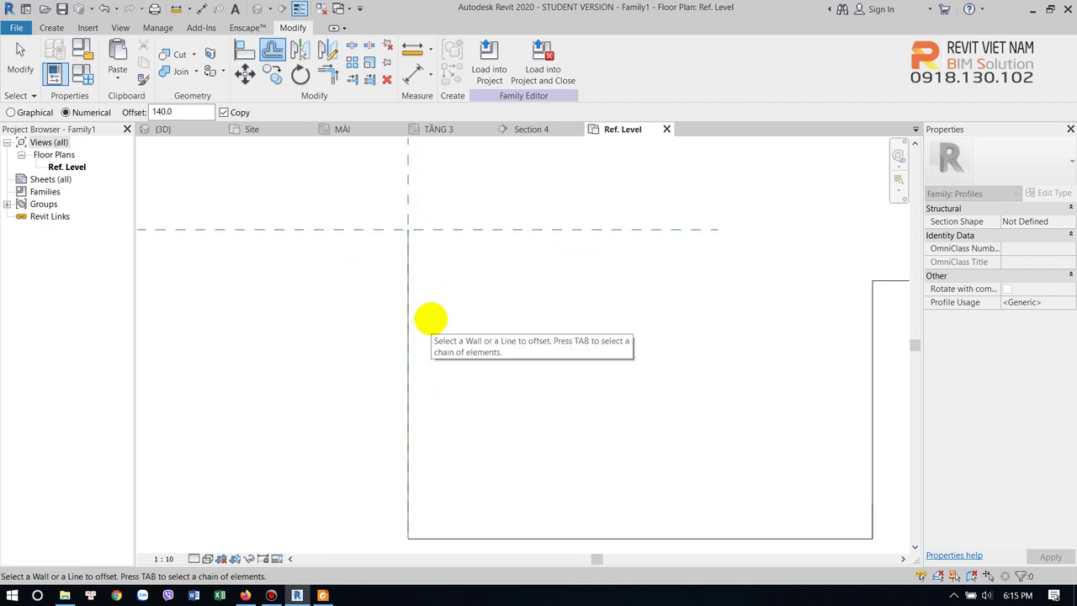
key(Escape)
- Move the left profile line 140 inward to the right
click(413, 318)
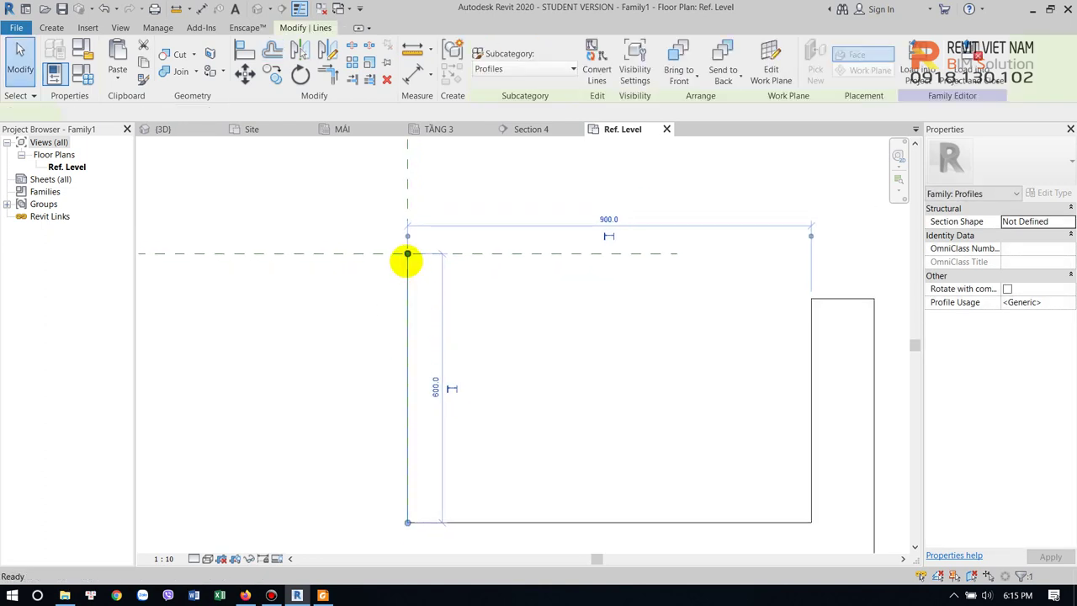
key(m)
key(v)
click(407, 254)
text(140)
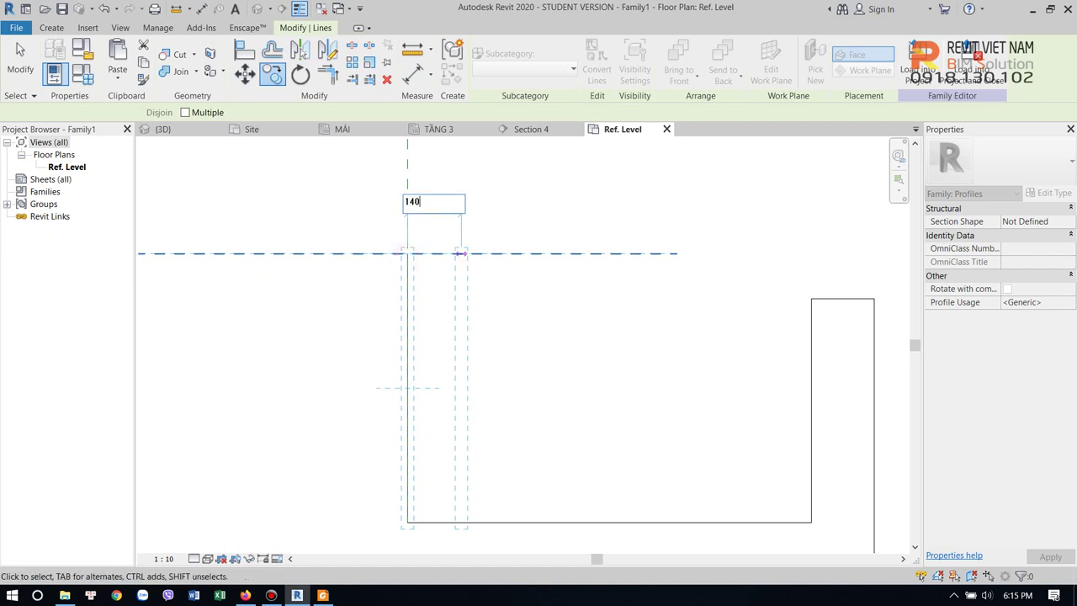
key(Return)
key(Escape)
scroll(485, 305, down, 3)
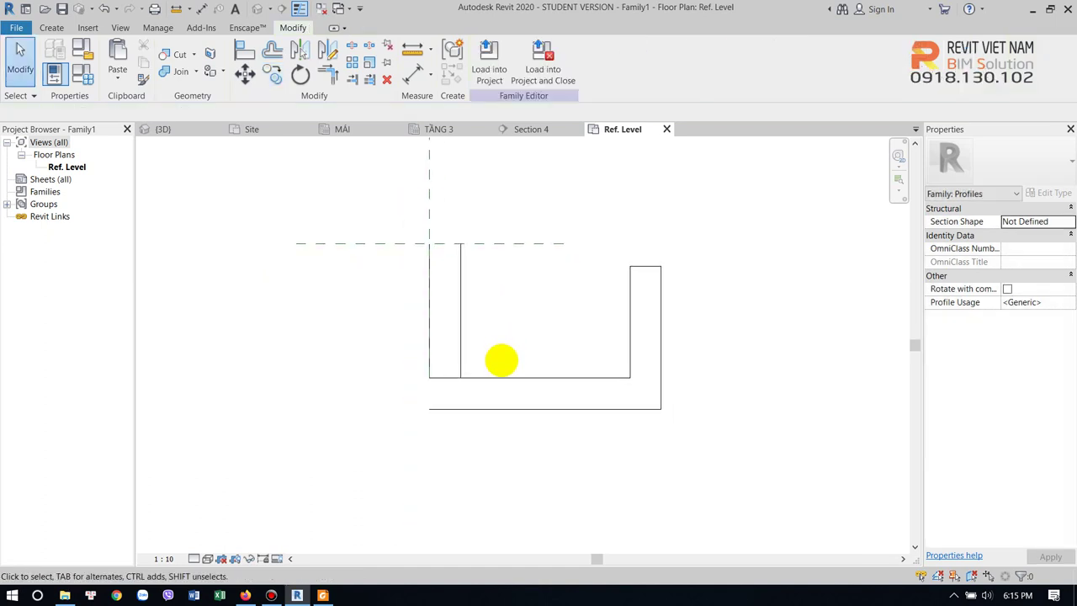
- Trim/extend the profile lines to corners so the outline forms a closed loop
key(t)
key(r)
click(485, 378)
click(461, 359)
click(474, 409)
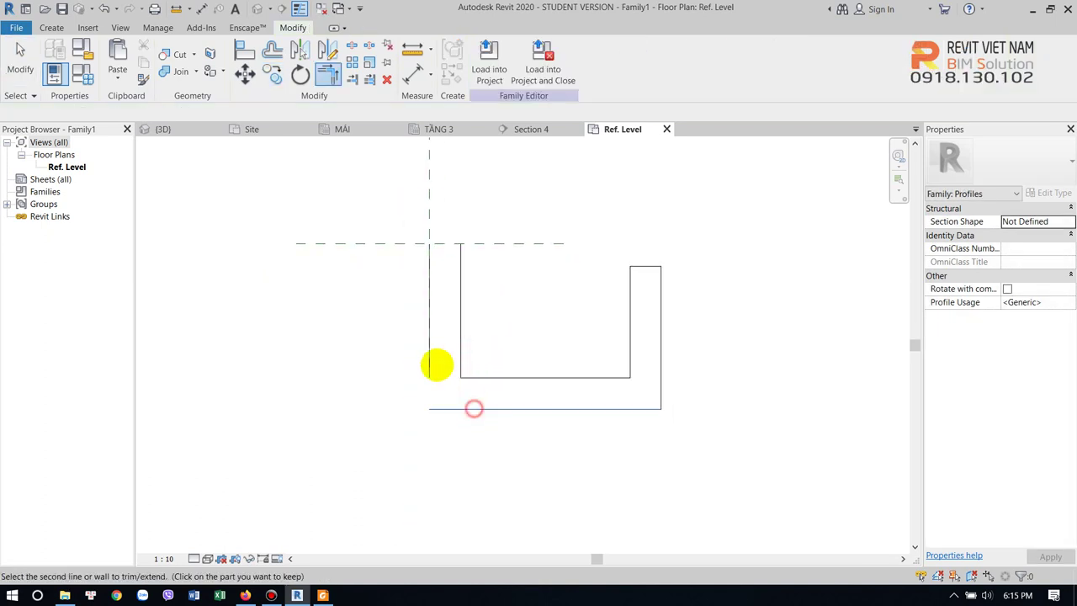
click(428, 361)
scroll(547, 324, up, 3)
key(Escape)
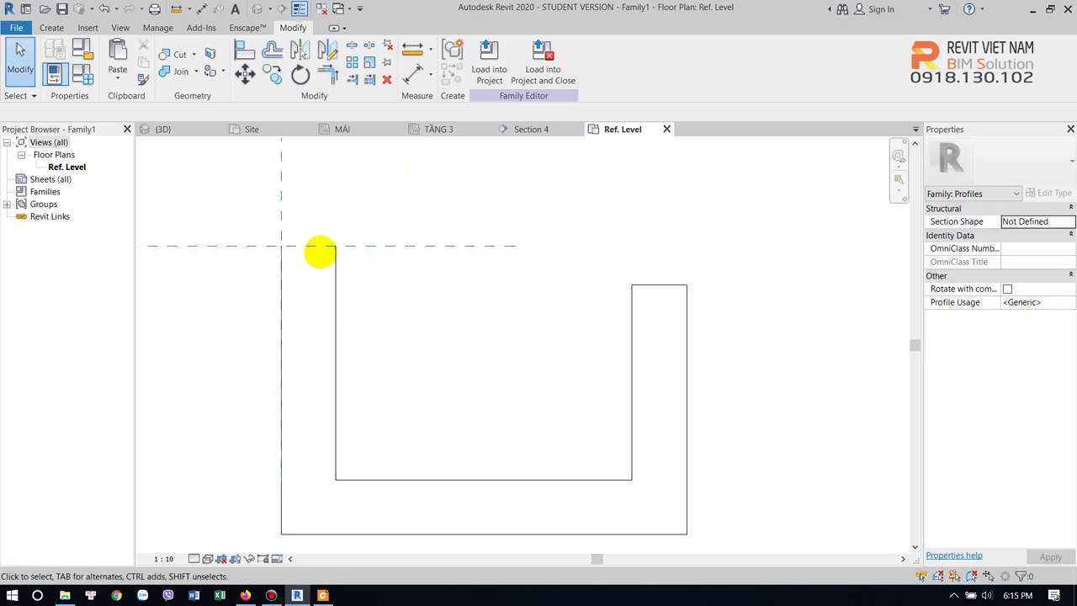
middle_drag(365, 373, 411, 343)
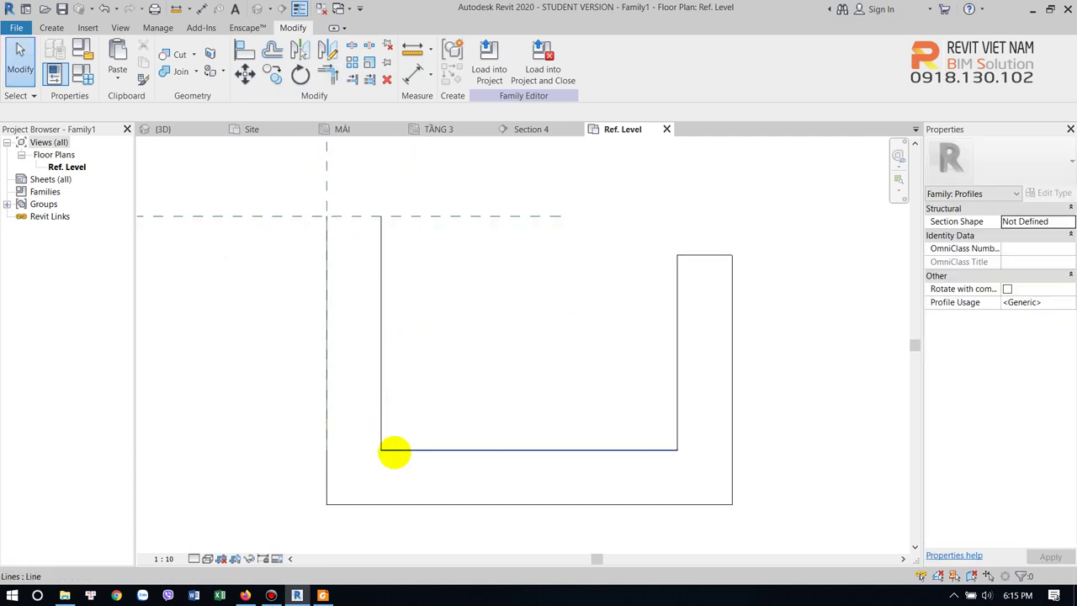
key(t)
key(r)
click(404, 450)
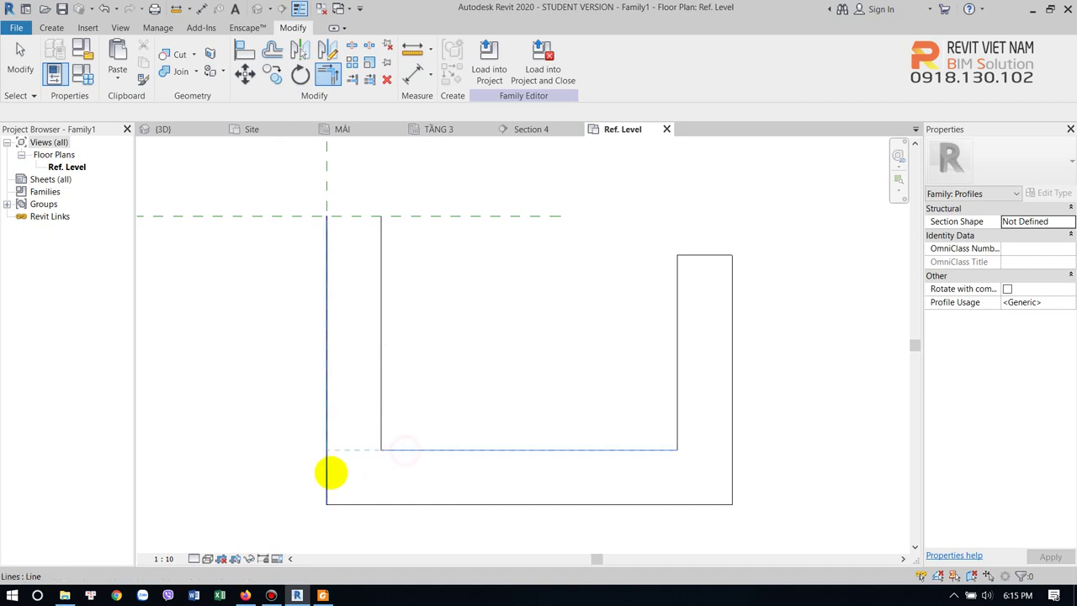
click(329, 469)
key(Escape)
scroll(382, 356, down, 3)
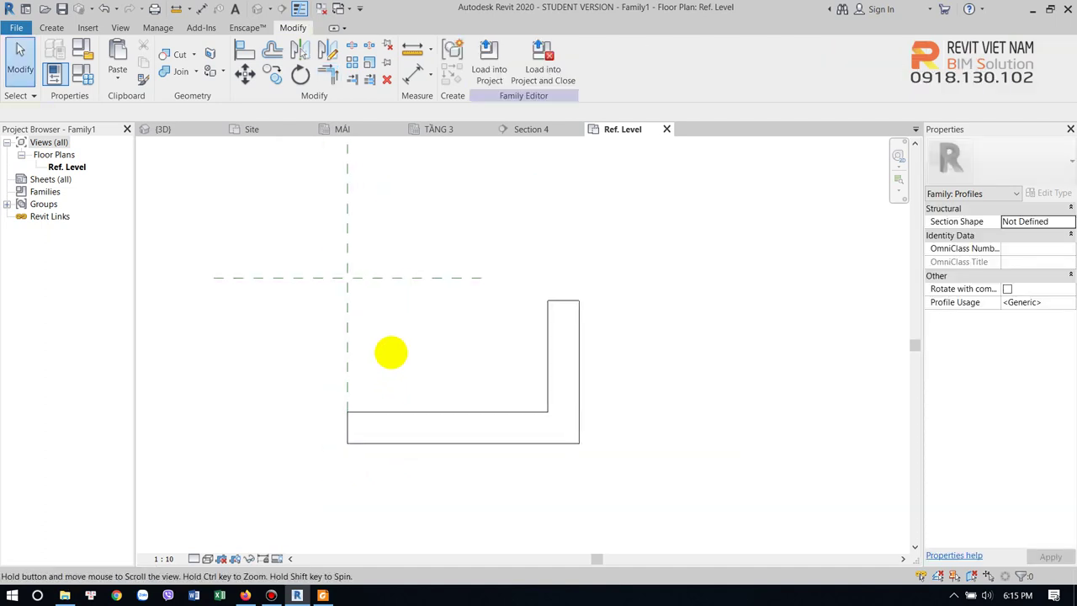
- Move all six profile lines up 100 so the wall top meets the reference plane
drag(289, 248, 613, 493)
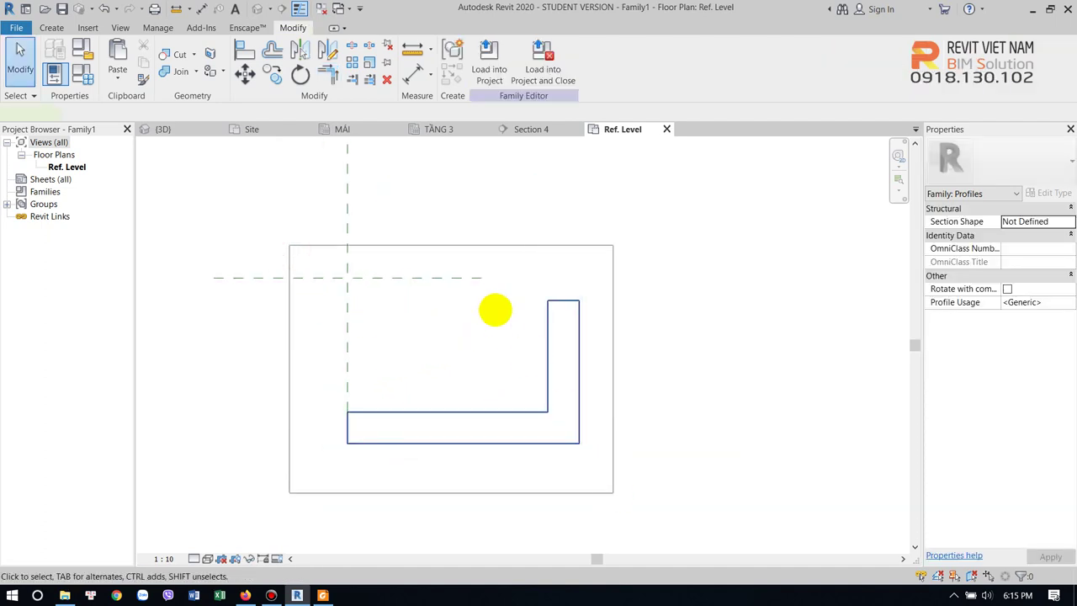
scroll(493, 308, up, 2)
click(476, 268)
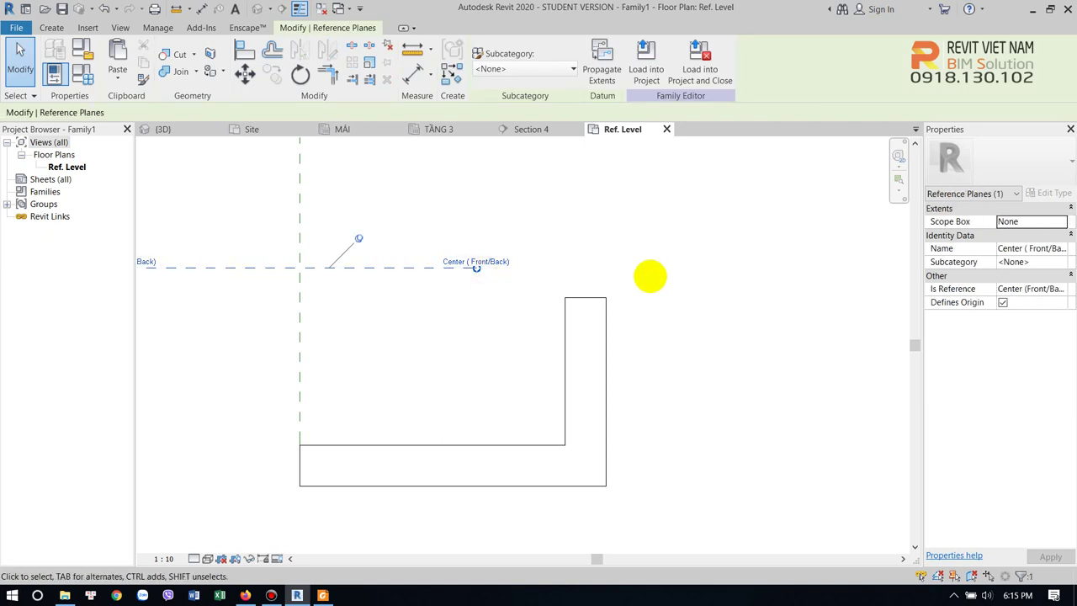
key(Escape)
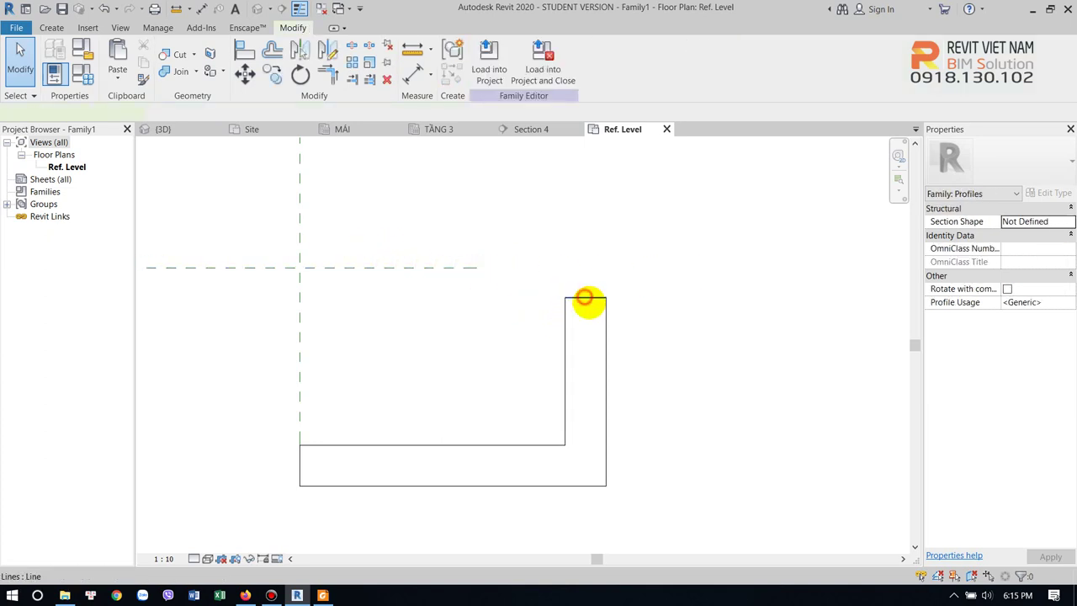
click(584, 298)
key(Escape)
drag(241, 234, 726, 510)
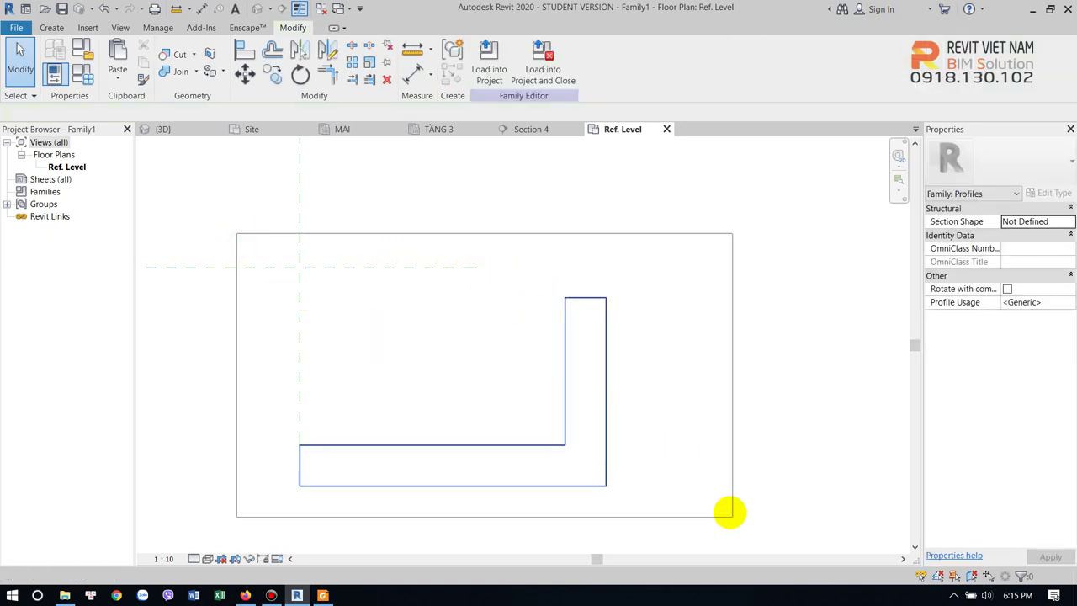
key(m)
key(v)
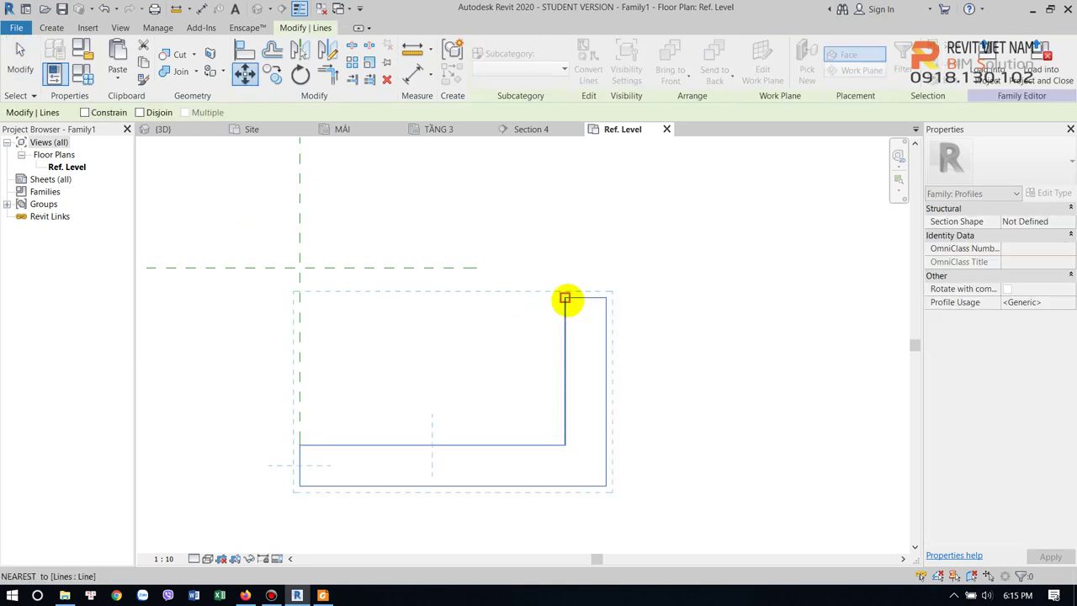
click(565, 297)
click(565, 268)
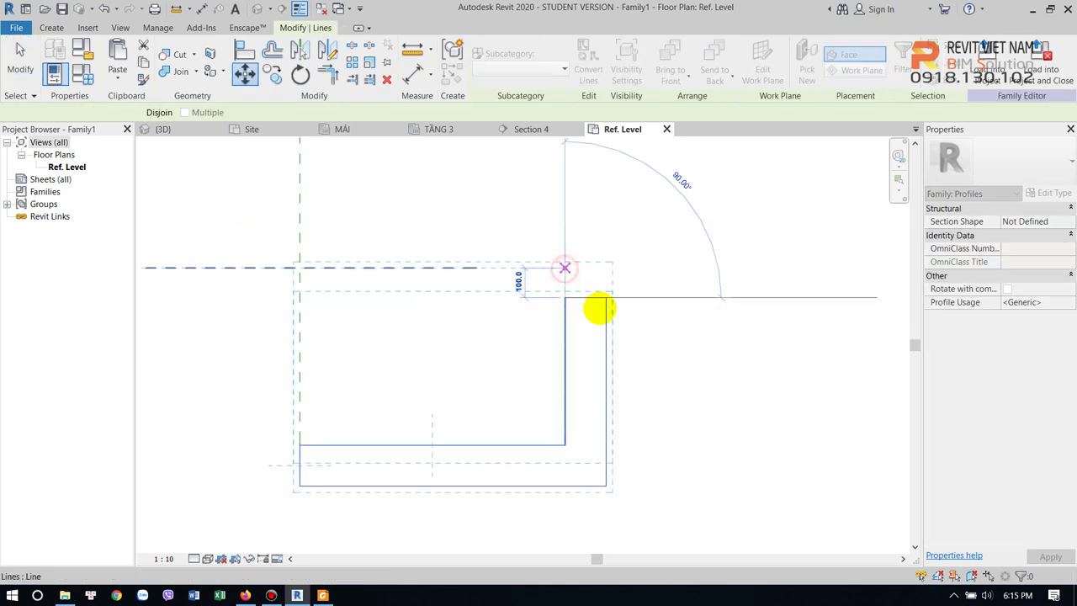
key(Escape)
scroll(655, 345, down, 1)
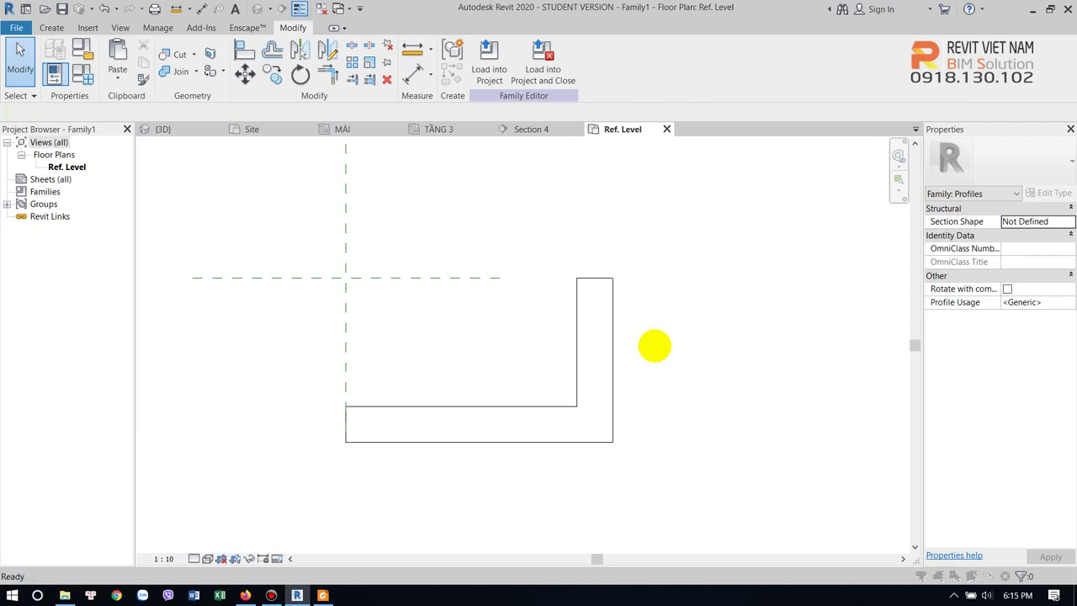
drag(654, 345, 614, 349)
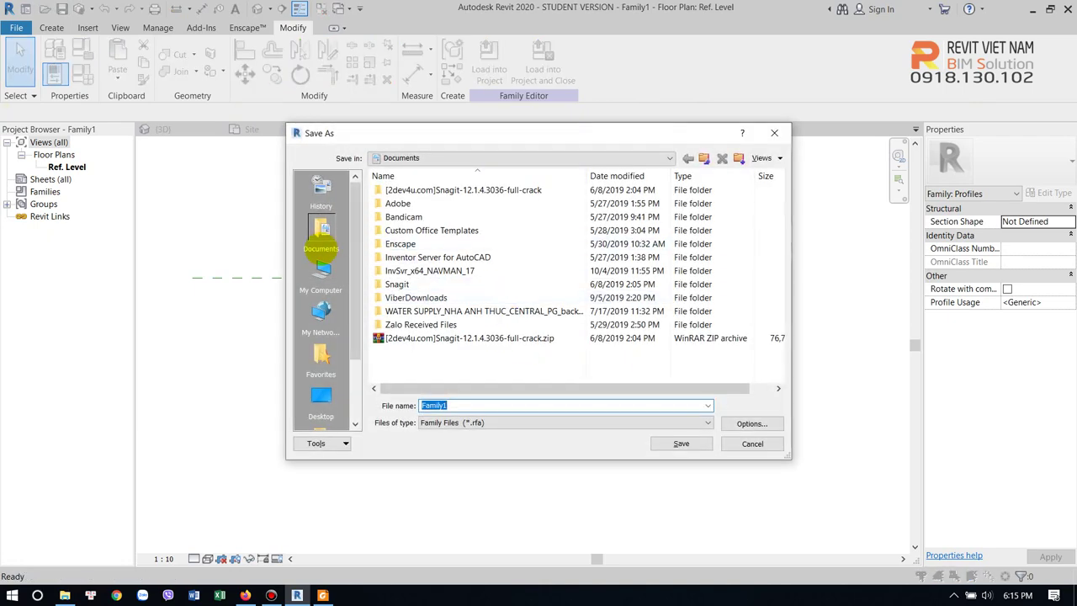
- Browse to D:\...\2- Class\R- ACI and create a new Family folder there
click(321, 269)
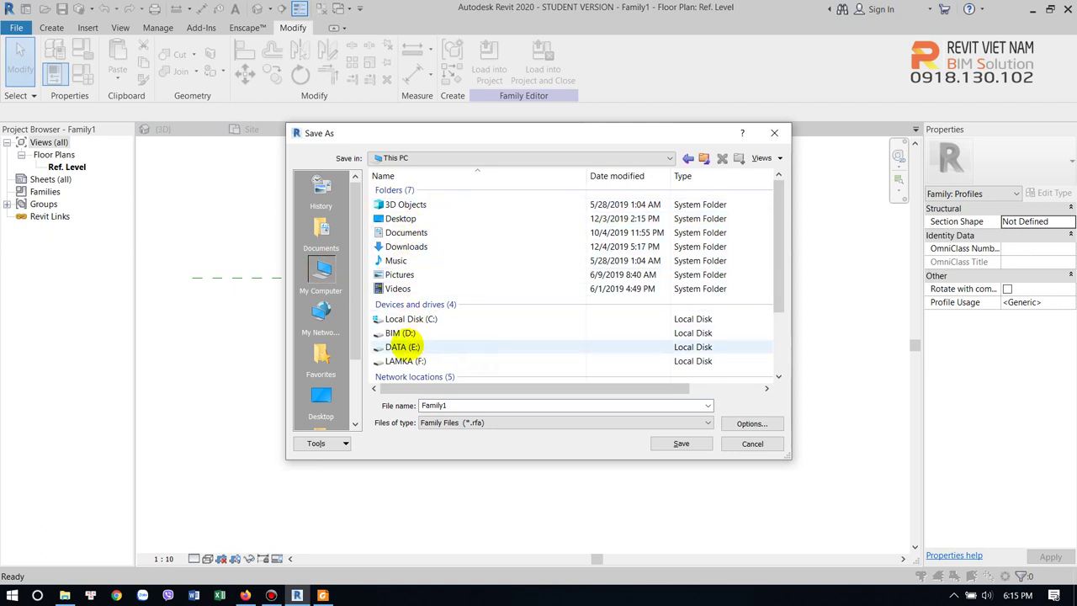
click(398, 333)
double_click(398, 333)
double_click(413, 204)
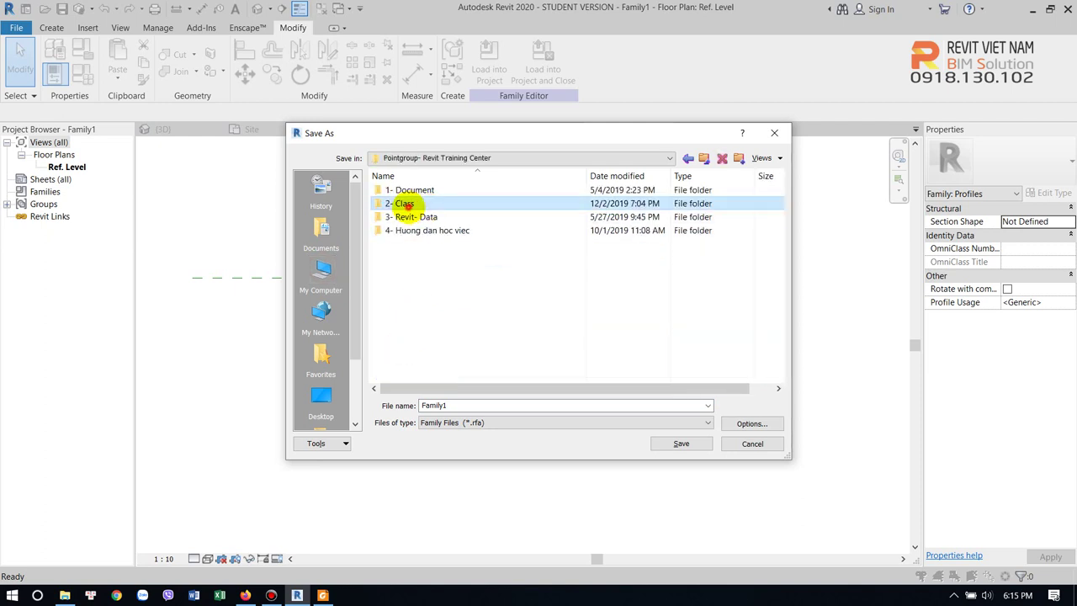
double_click(410, 203)
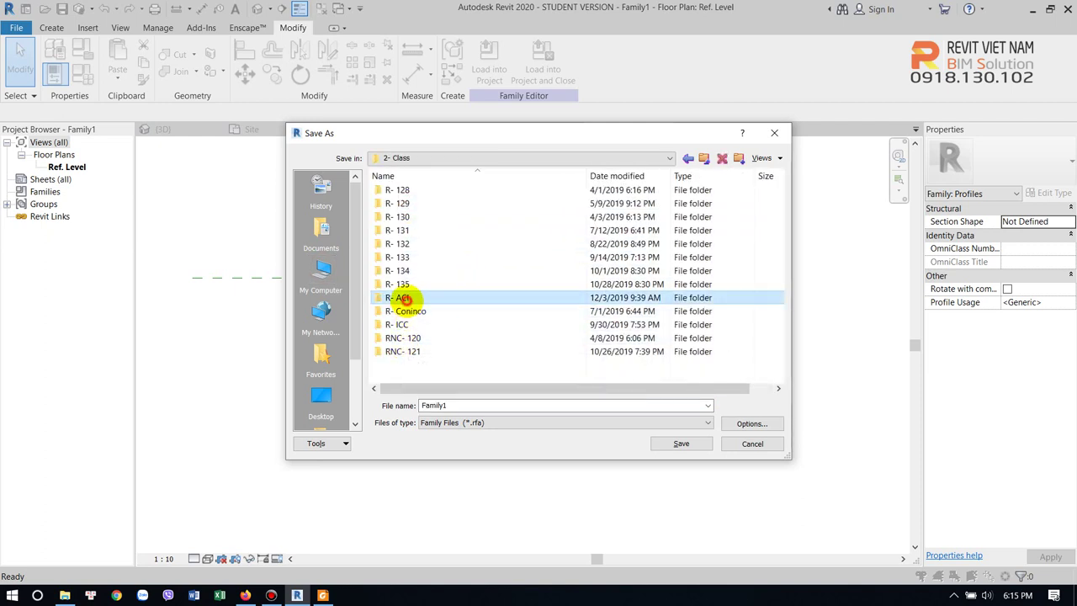
double_click(406, 299)
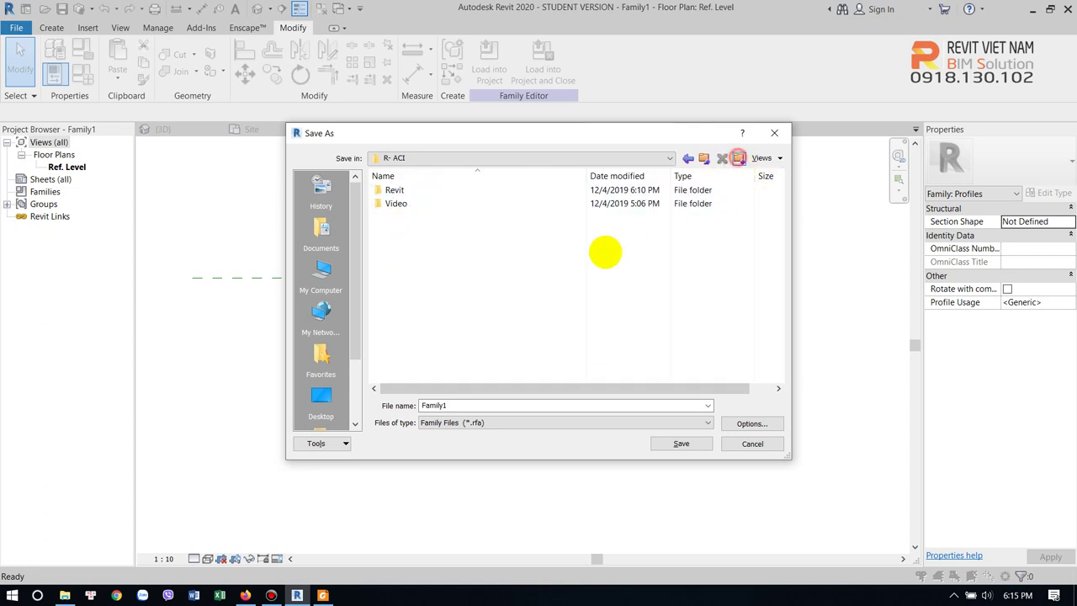
click(738, 158)
text(Family)
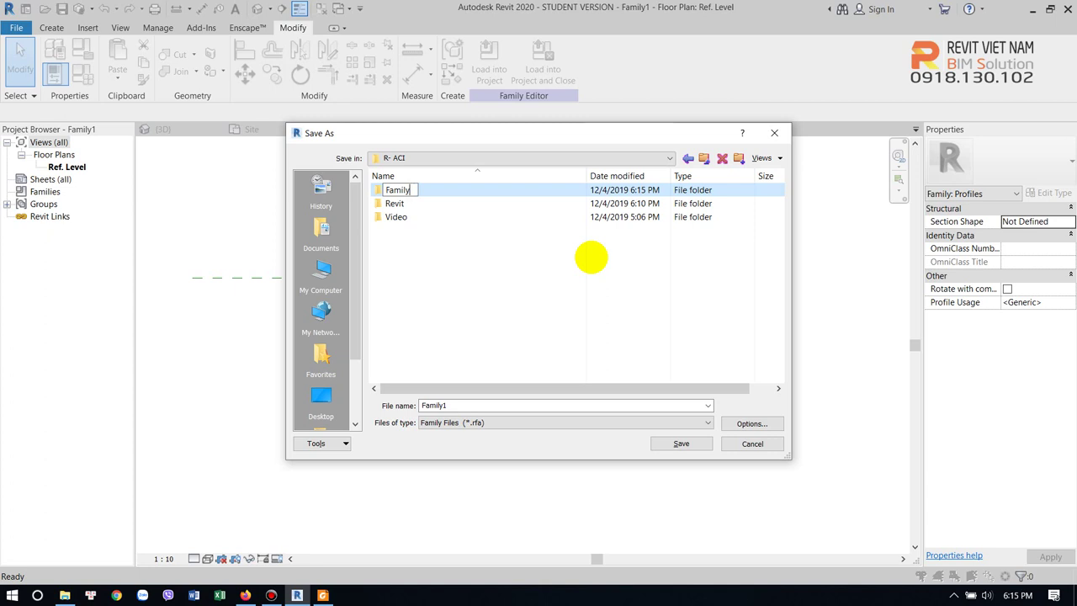
double_click(408, 191)
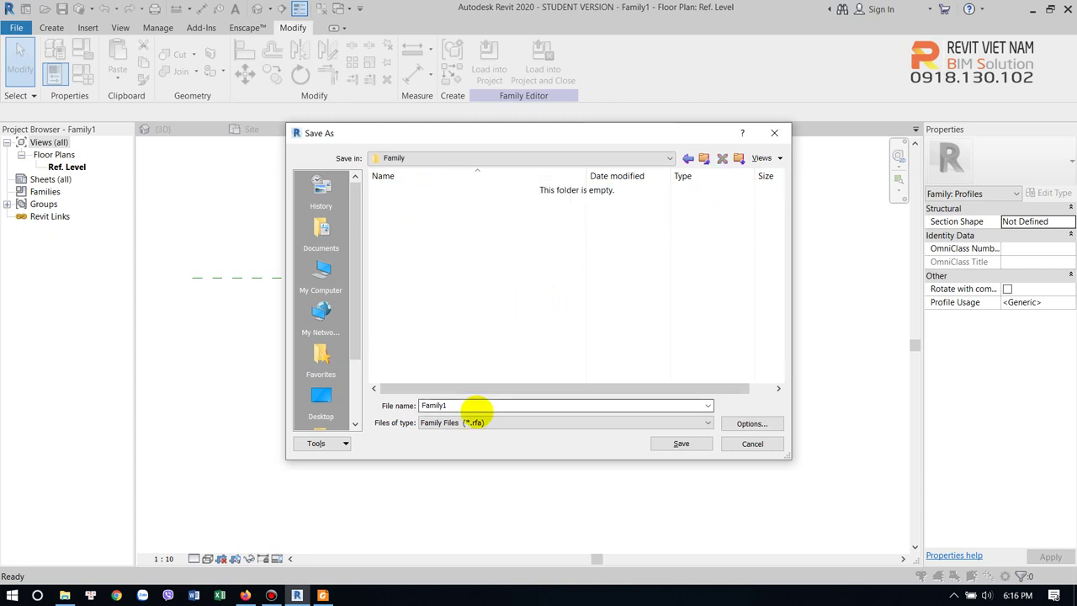
- Save the profile family as 'seno' in the Family folder
text(d)
key(BackSpace)
key(BackSpace)
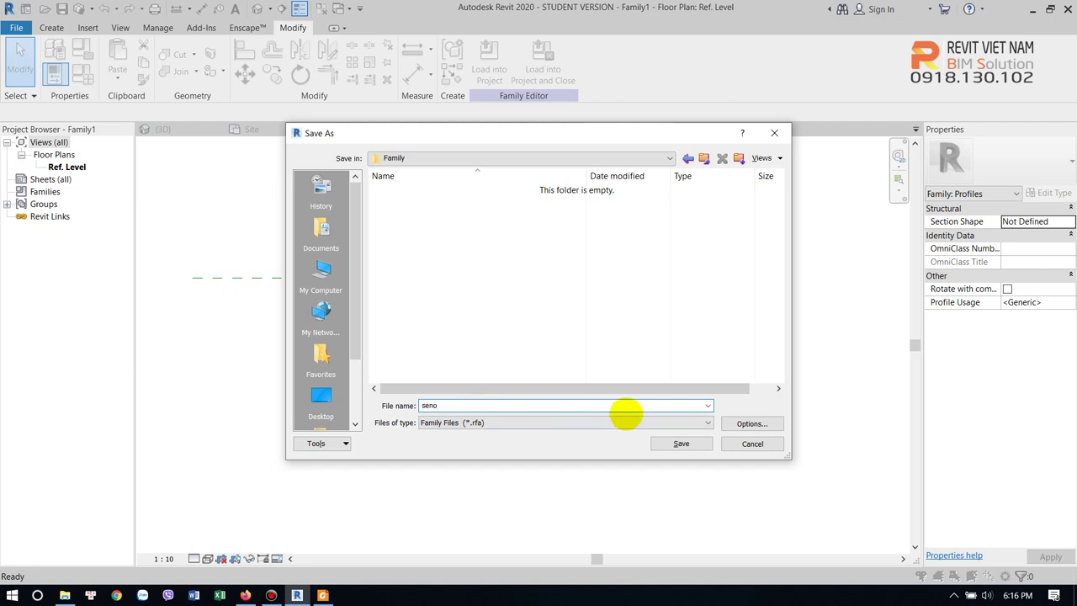
click(740, 422)
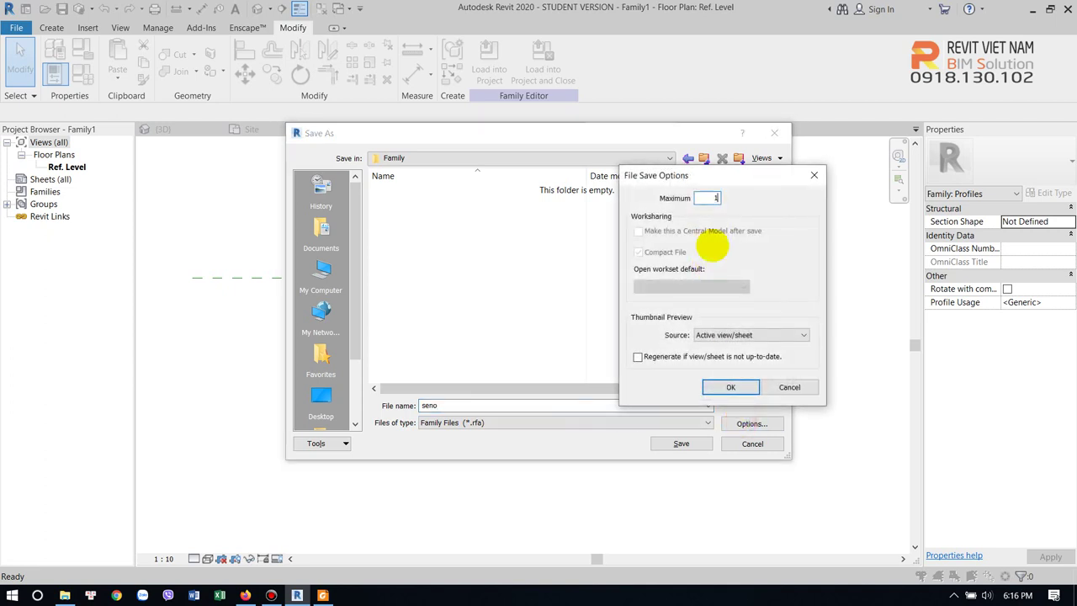
click(730, 387)
click(682, 445)
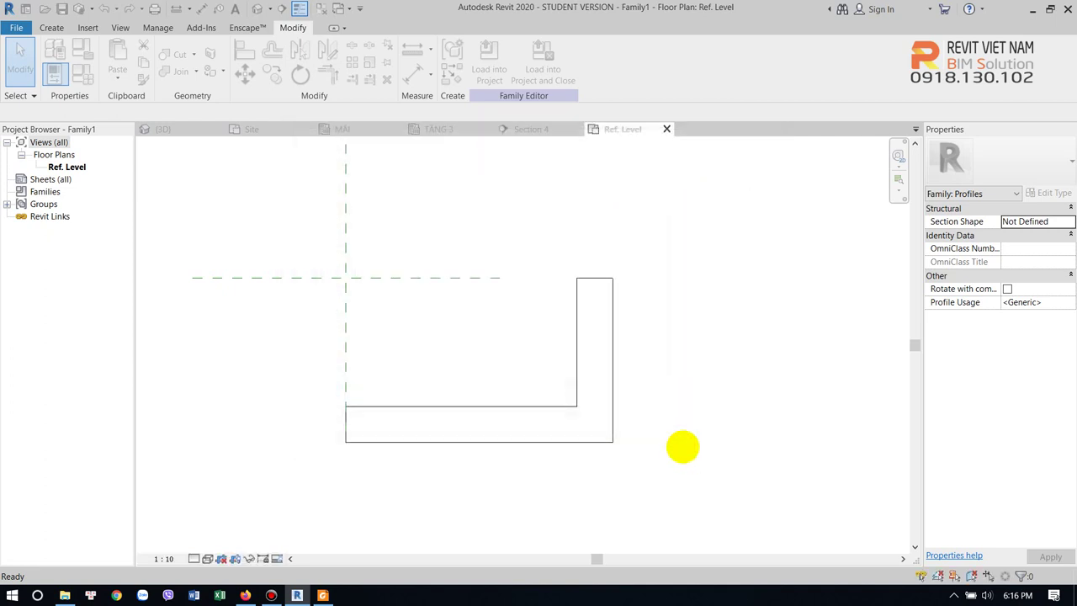
- Load the profile into the R-ACI project and switch to the default 3D view
click(484, 61)
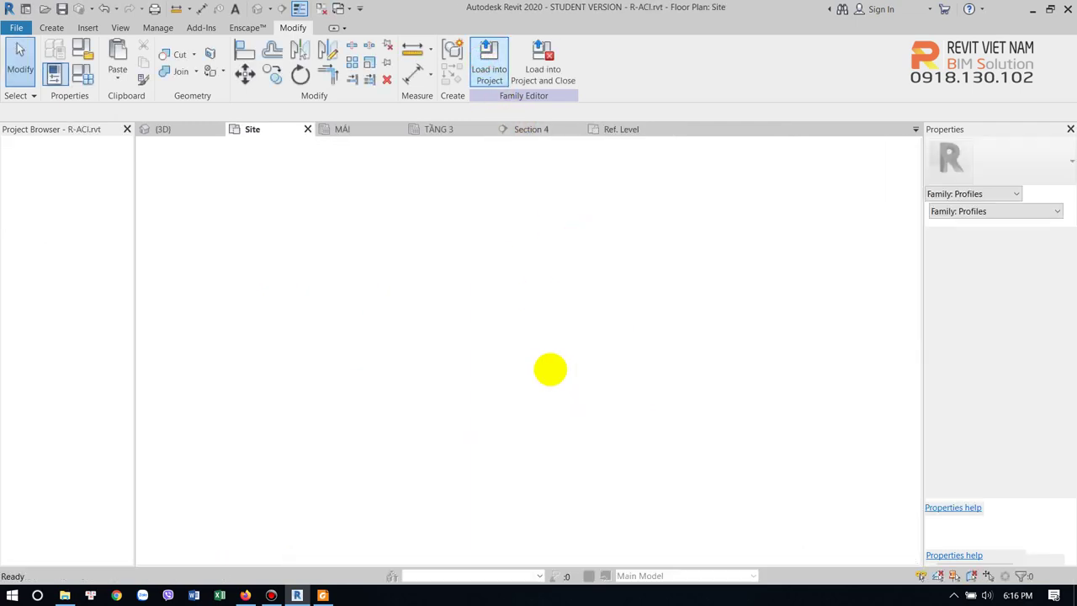
double_click(529, 374)
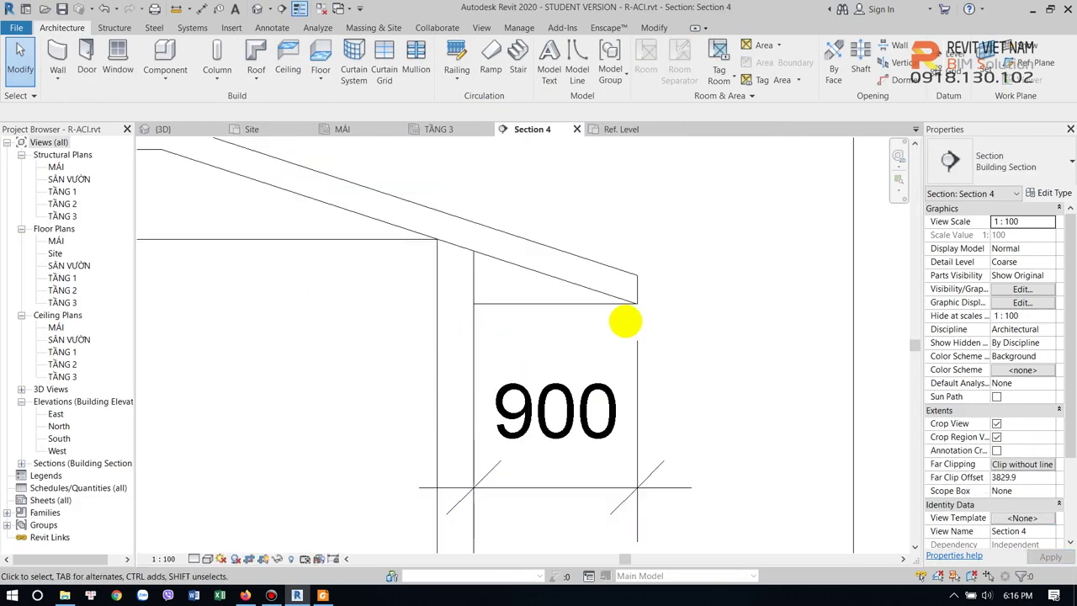
click(258, 8)
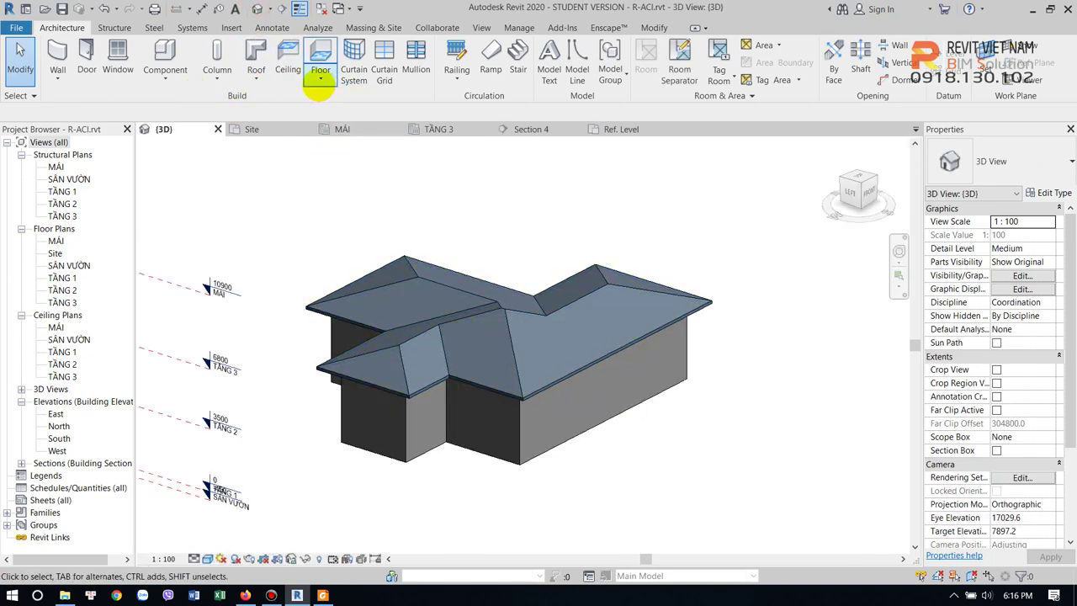
- Place a Seno gutter along the chained roof edges and select it
click(257, 79)
click(290, 246)
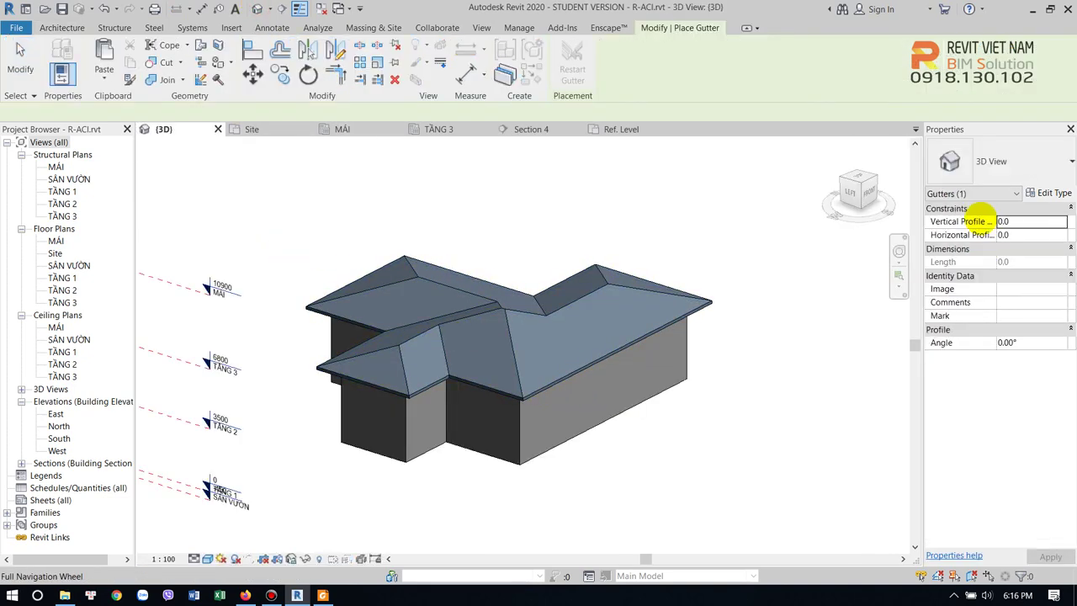
click(991, 164)
click(958, 280)
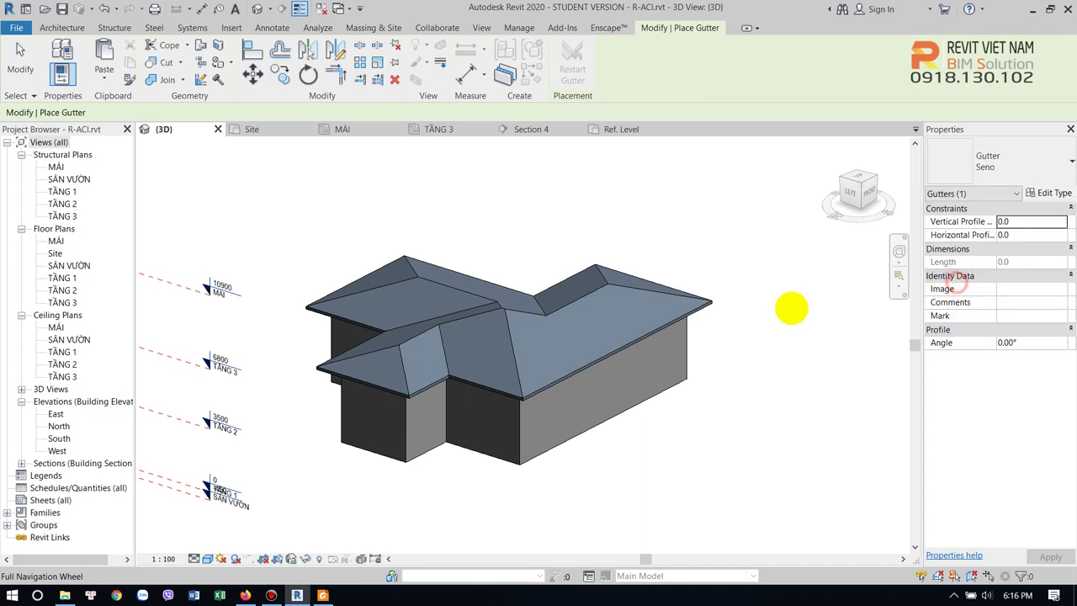
scroll(627, 363, up, 3)
key(Tab)
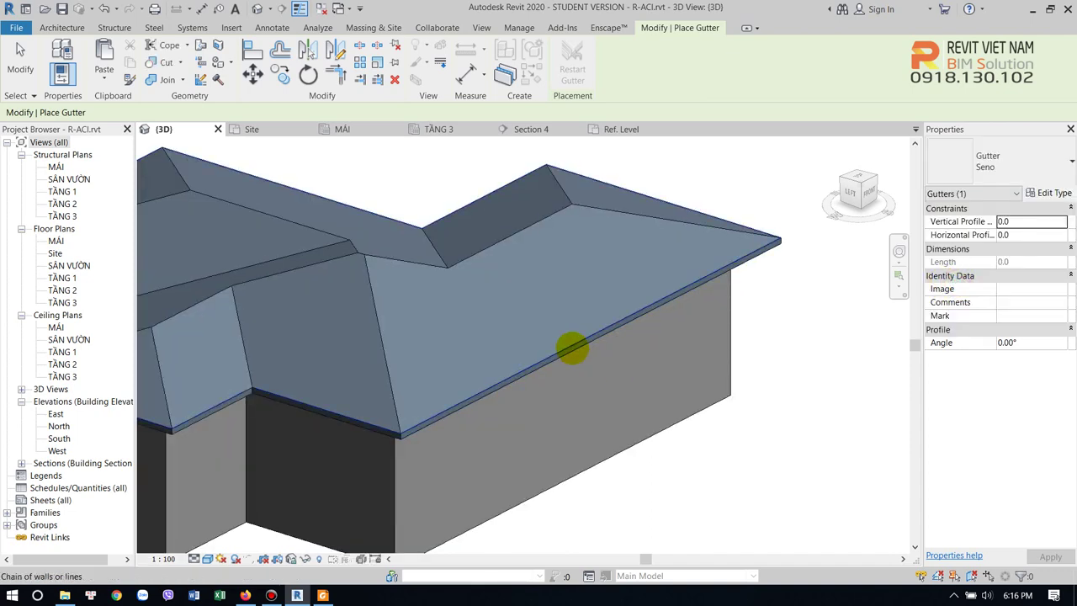
click(571, 348)
scroll(601, 345, up, 4)
key(Escape)
key(Escape)
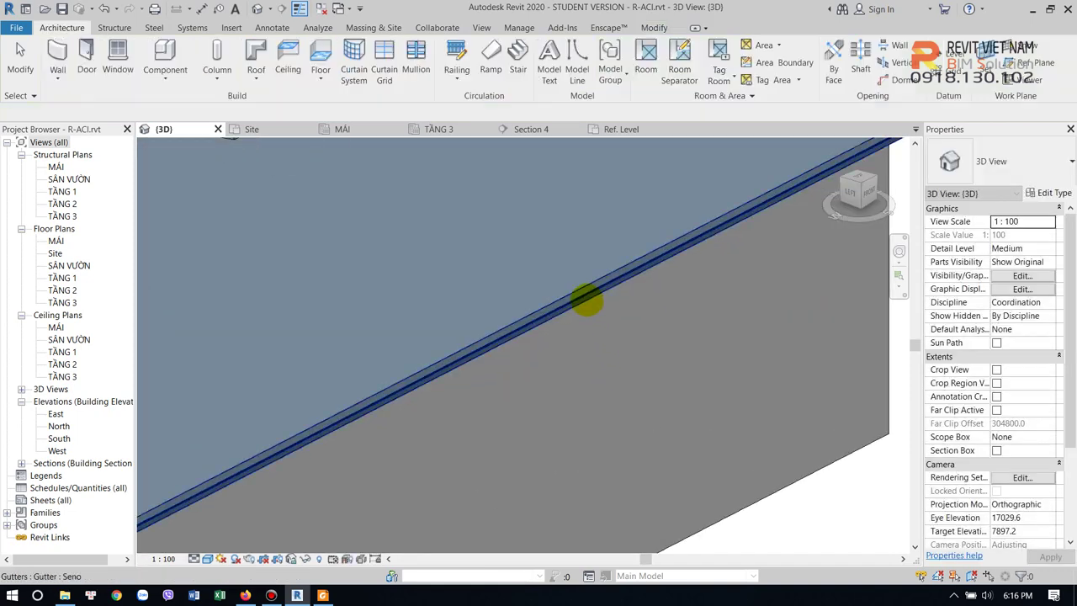
click(587, 303)
- Change the Seno type's profile from M_Gutter - Bevel : 125 x 125mm to seno : seno
click(1054, 193)
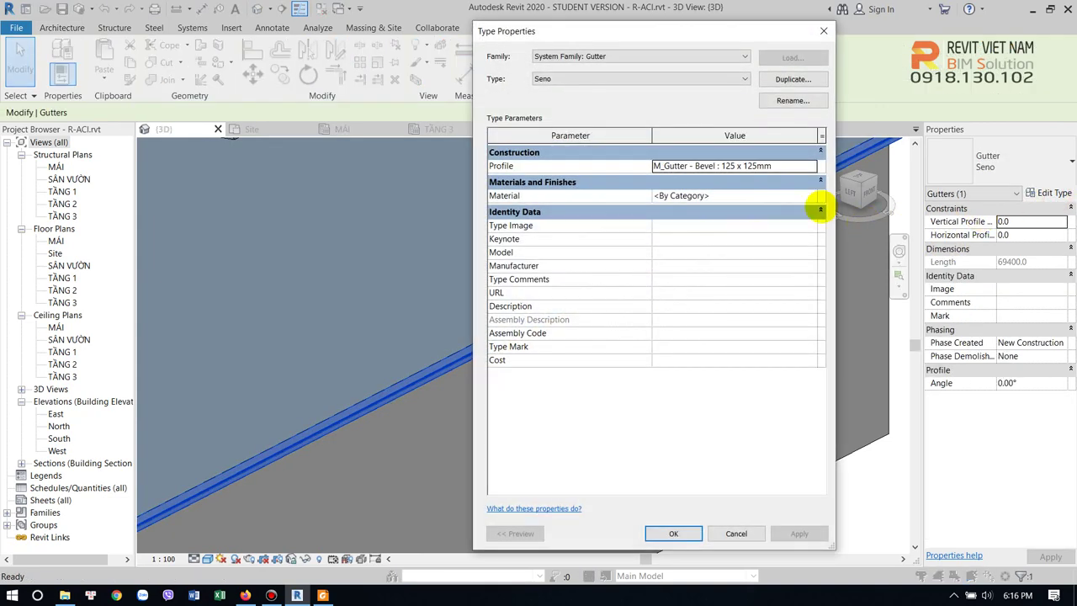
click(808, 166)
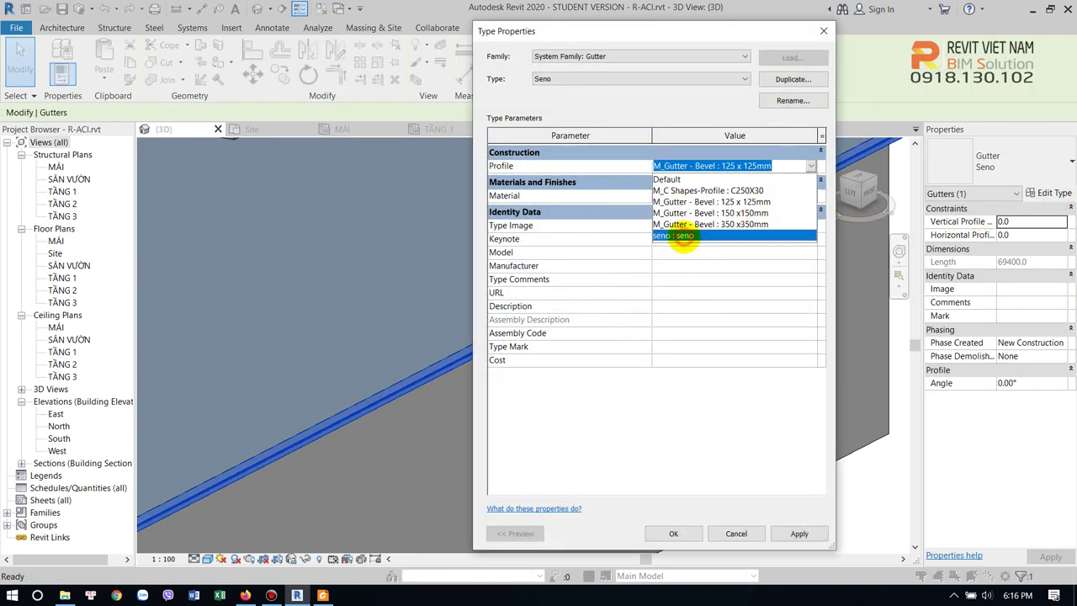
click(683, 237)
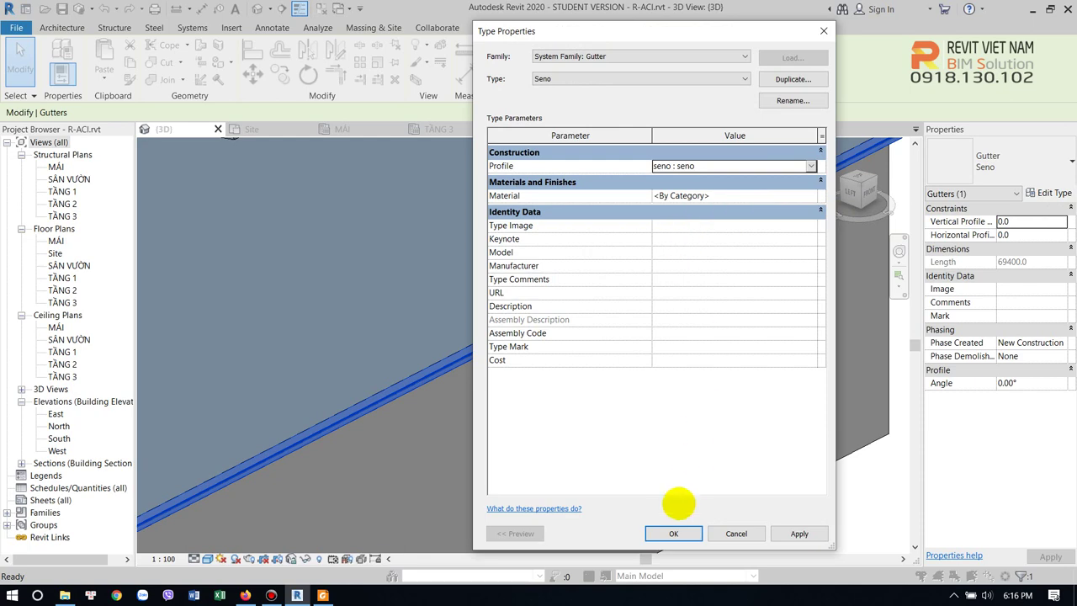
click(673, 534)
scroll(634, 413, down, 3)
key(Escape)
scroll(741, 303, up, 1)
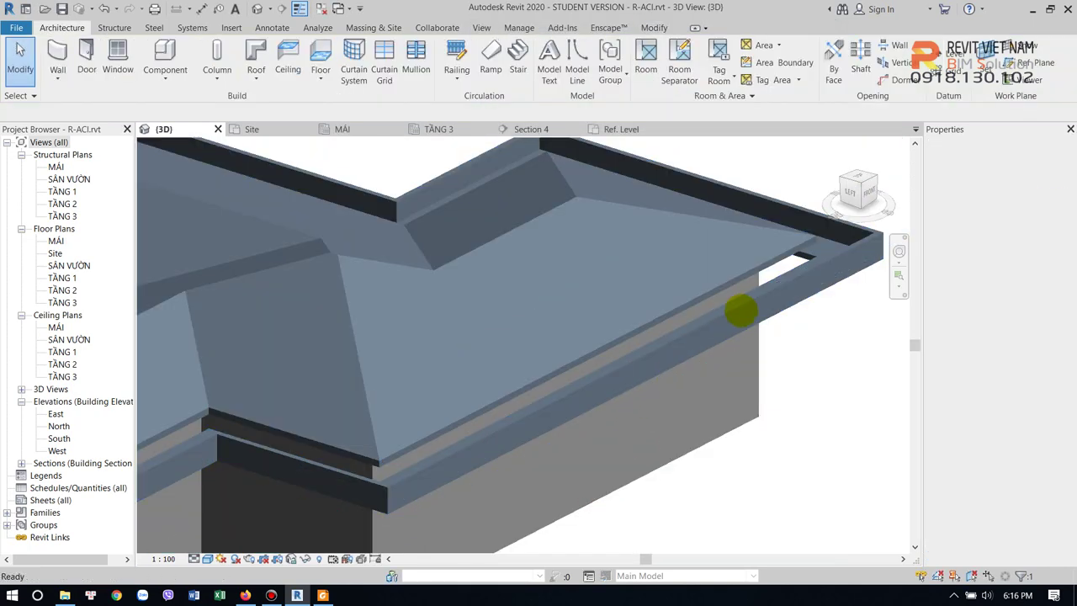
- Inspect the gutter end in 3D, then open the MÁI plan and Section 4
click(740, 309)
shift+middle_drag(800, 368, 706, 380)
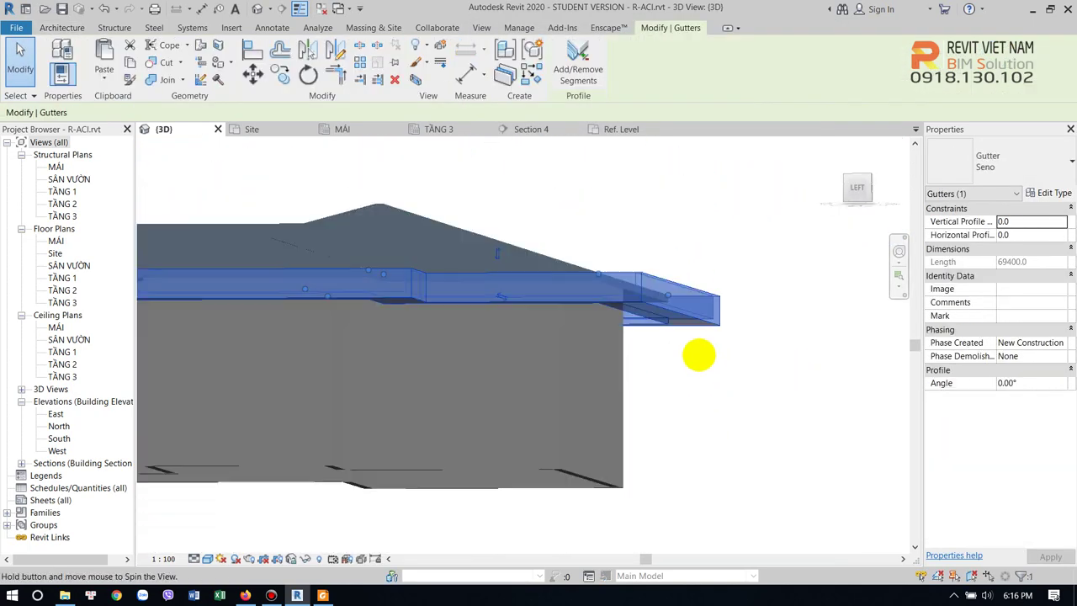
scroll(663, 320, up, 4)
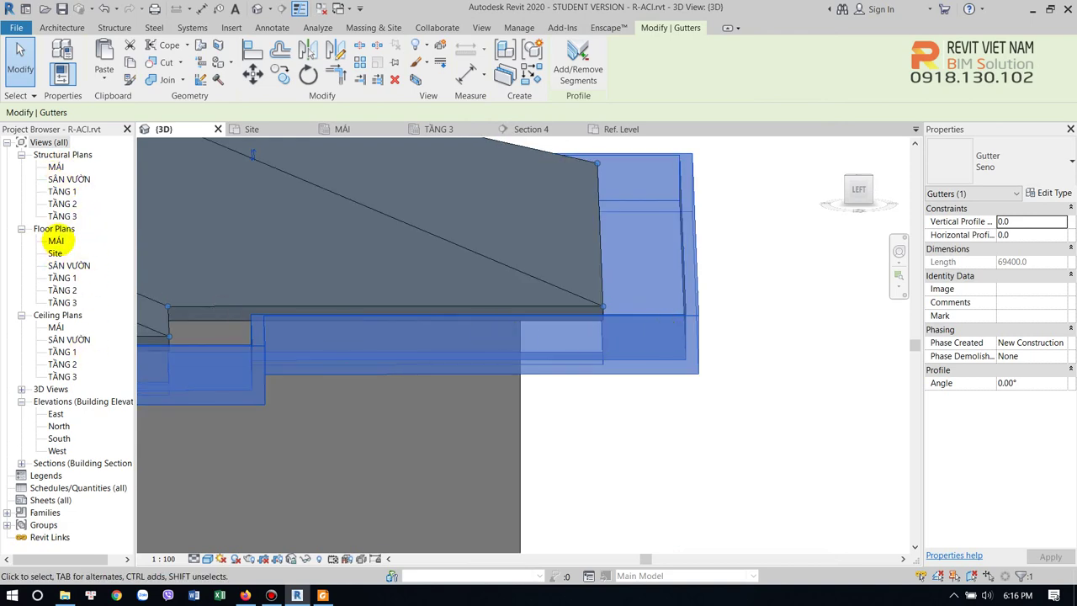
double_click(55, 240)
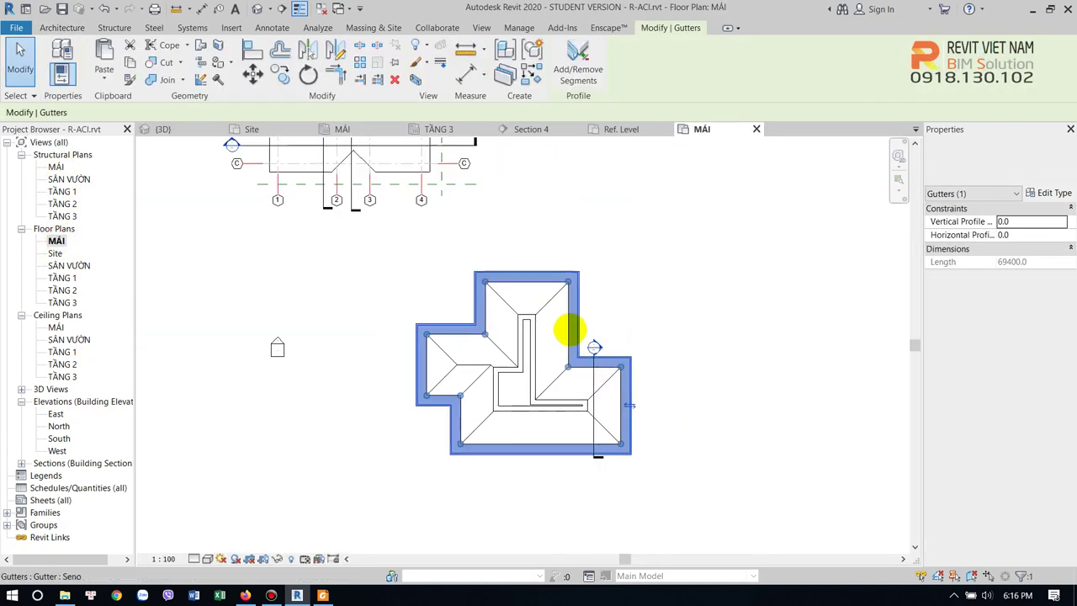
key(Escape)
double_click(594, 346)
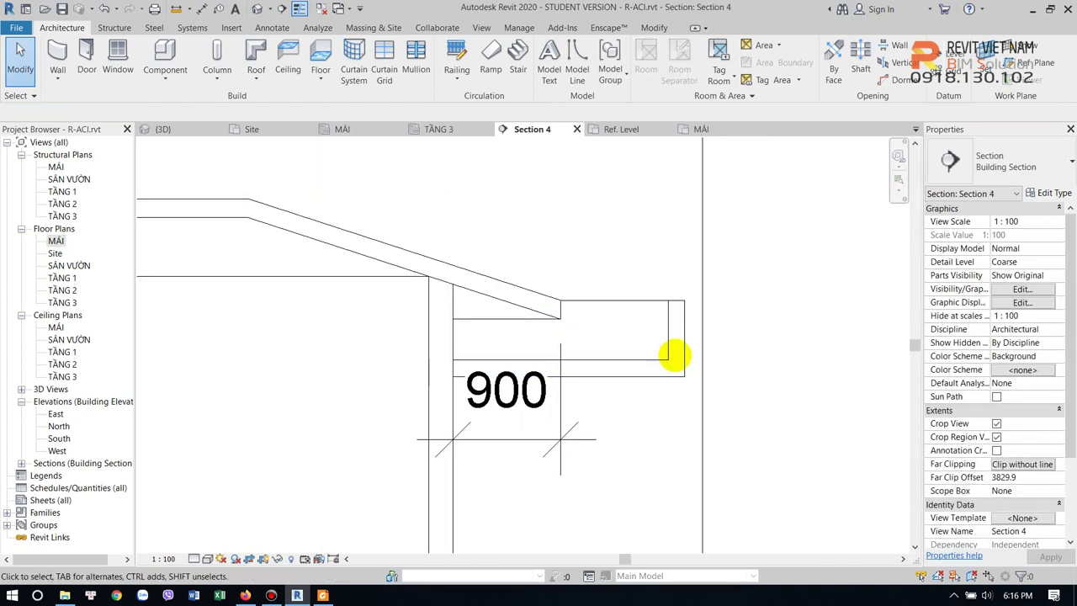
click(675, 356)
scroll(623, 370, up, 3)
key(Escape)
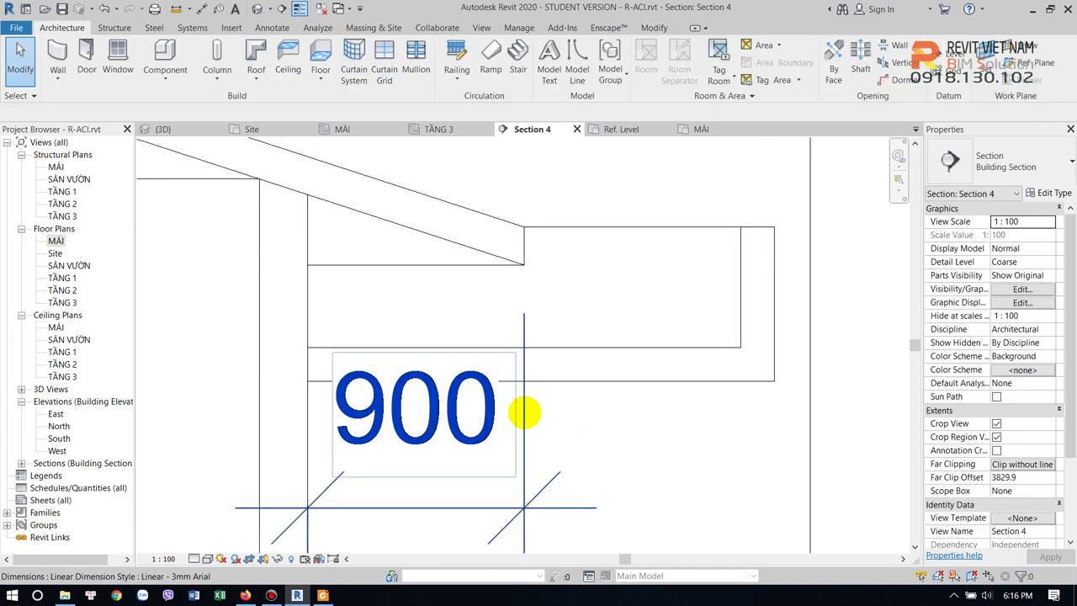
- Drag the 900 dimension text lower, close inactive views, and return to seno's Ref. Level plan
click(523, 413)
scroll(539, 421, down, 3)
drag(560, 457, 561, 538)
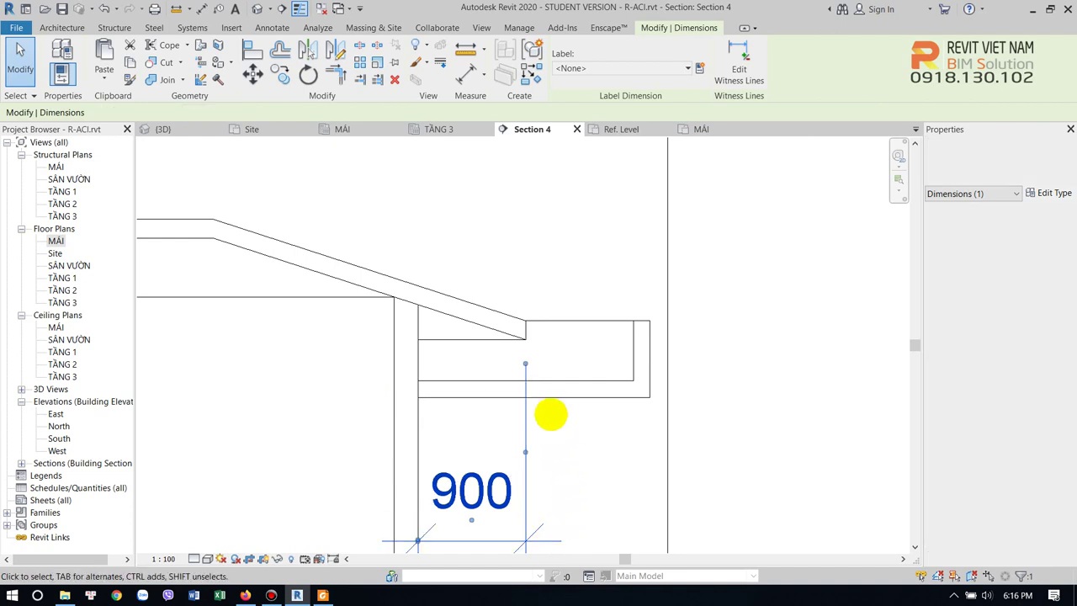
key(Escape)
scroll(530, 383, up, 2)
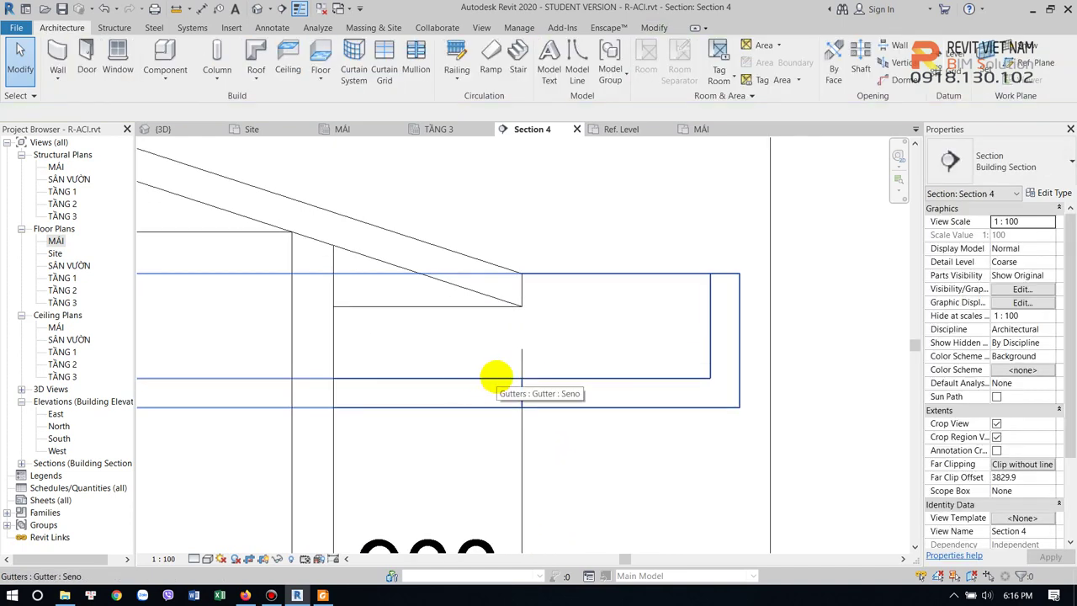
click(324, 10)
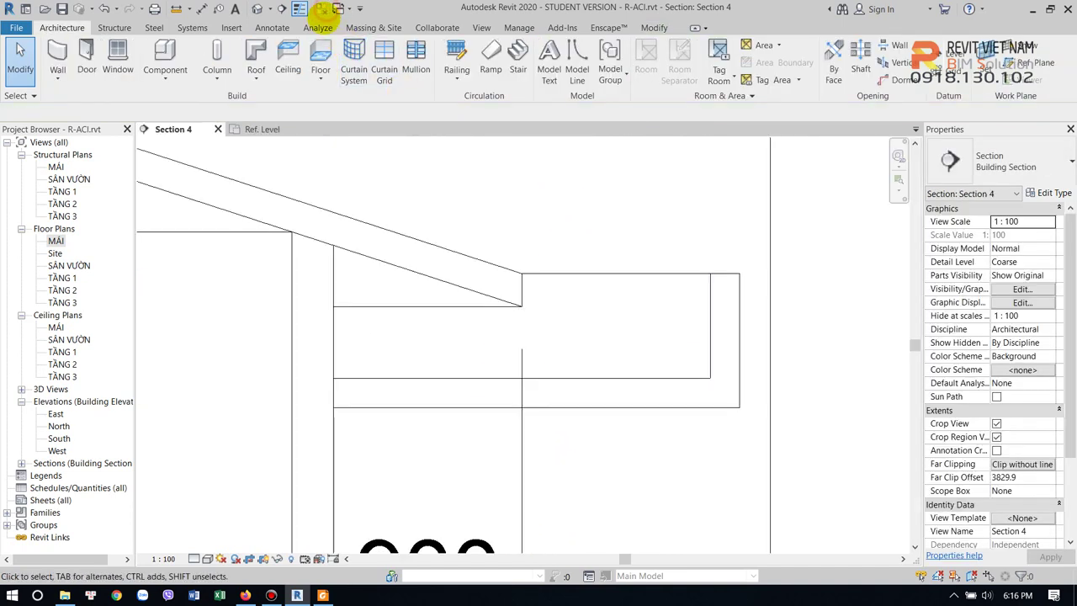
click(262, 130)
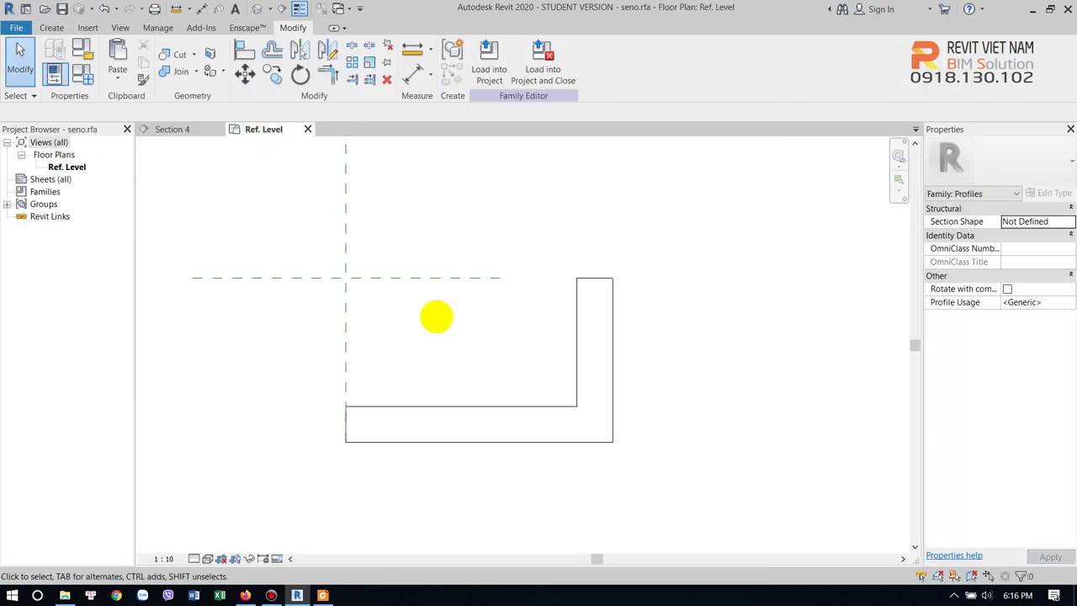
- Move the six L-shaped profile lines so their corner sits on the reference-plane intersection
drag(295, 231, 680, 516)
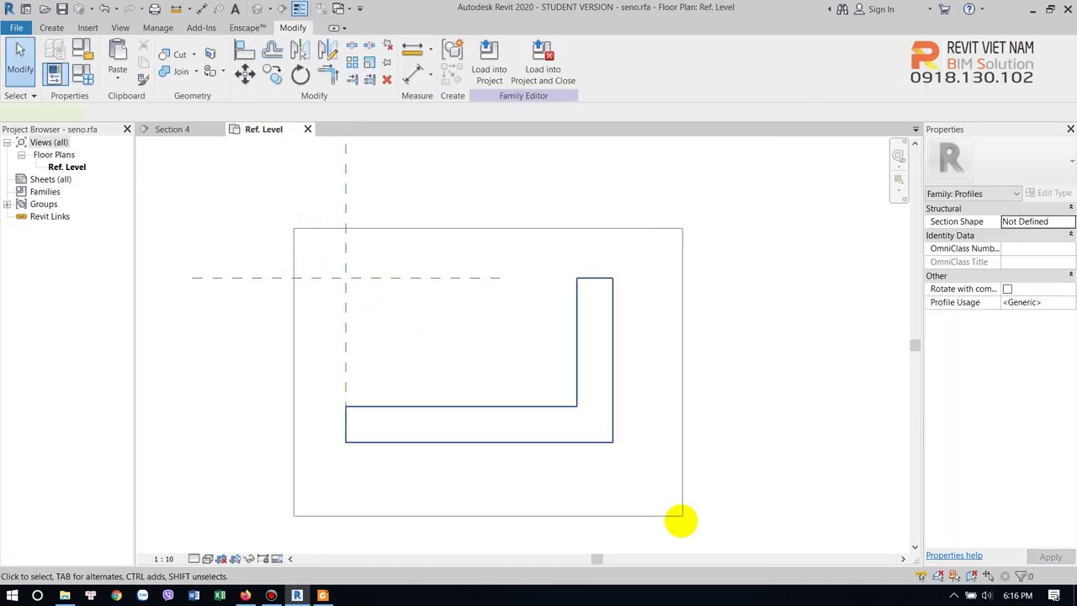
click(244, 73)
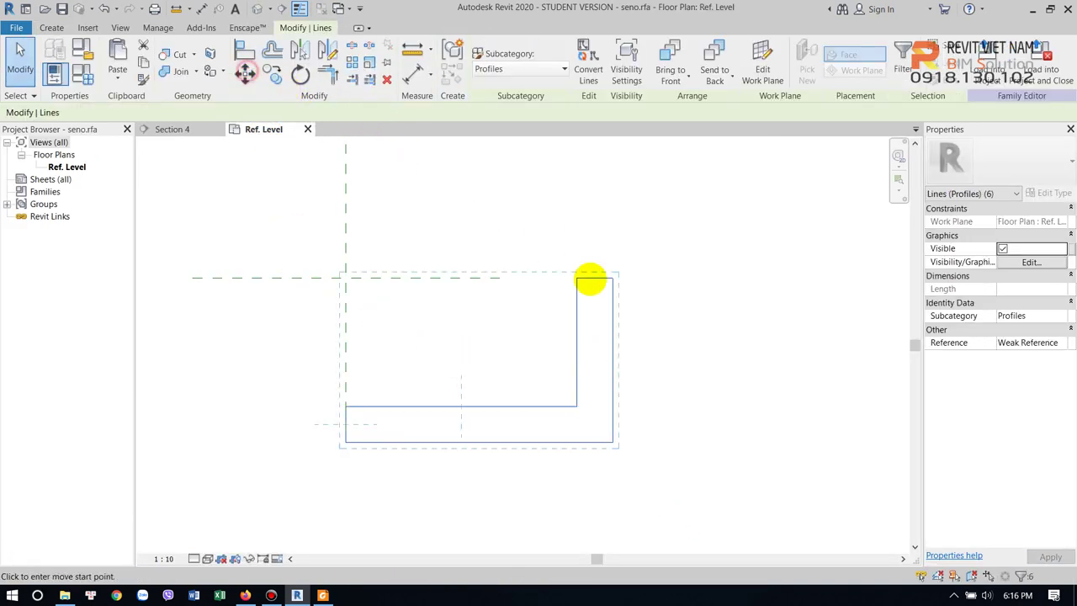
click(576, 278)
click(344, 279)
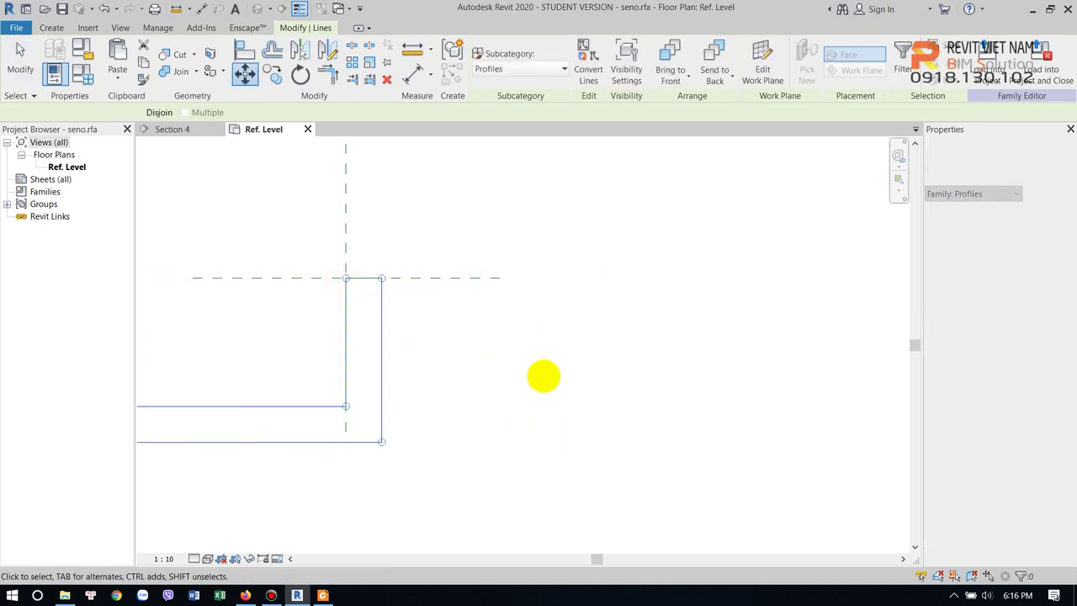
click(544, 375)
- Reload the seno profile into the project, overwriting the existing version
middle_drag(584, 379, 653, 381)
click(493, 76)
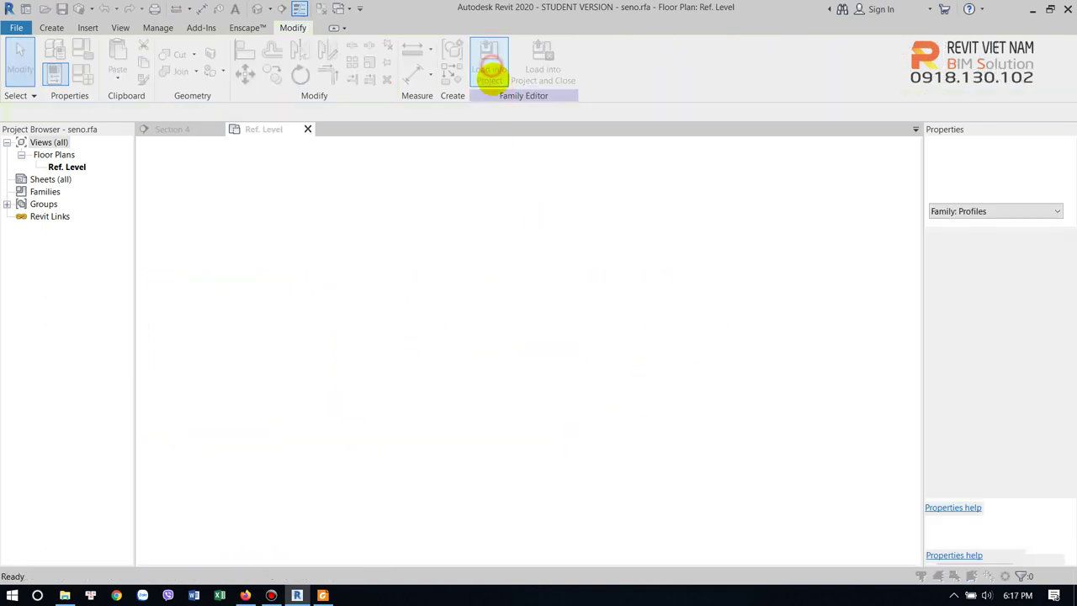
click(515, 254)
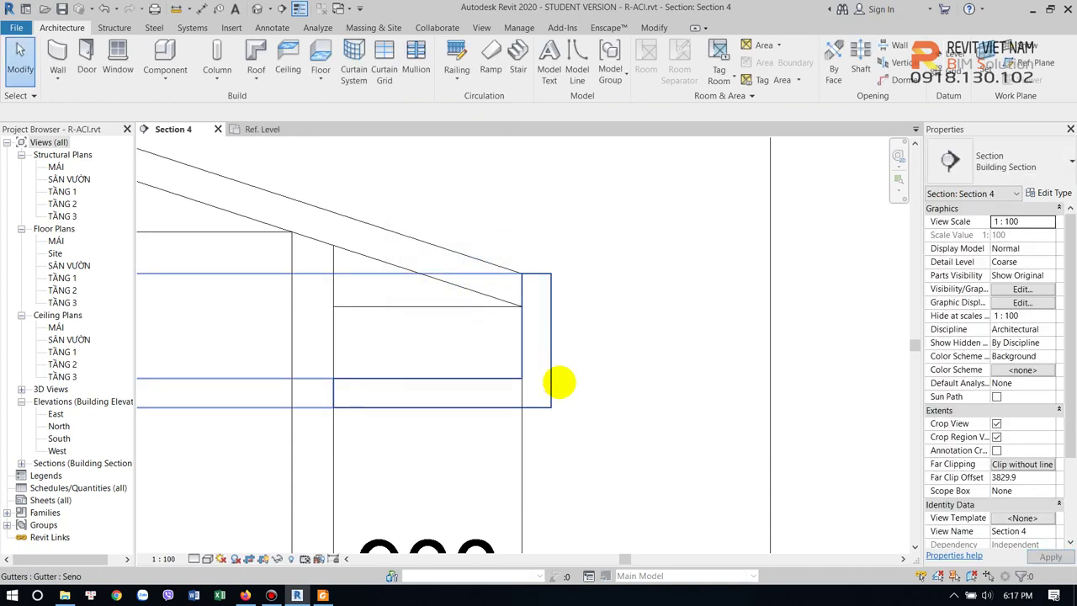
- Select the Seno gutter in Section 4 and set its Vertical Profile Offset to 150
click(581, 409)
click(539, 337)
text(300)
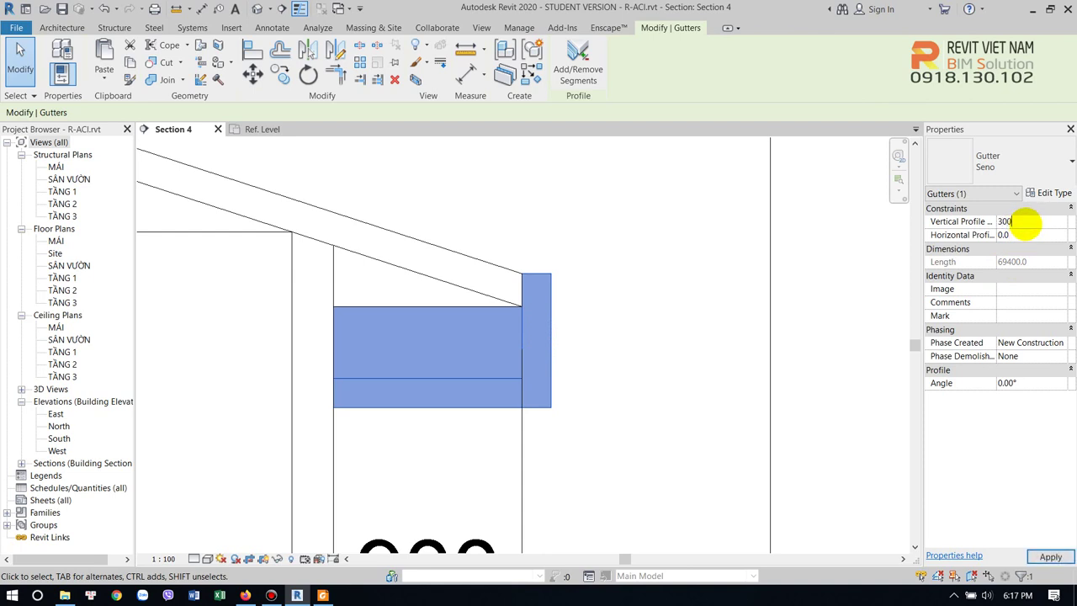
key(Return)
click(1027, 222)
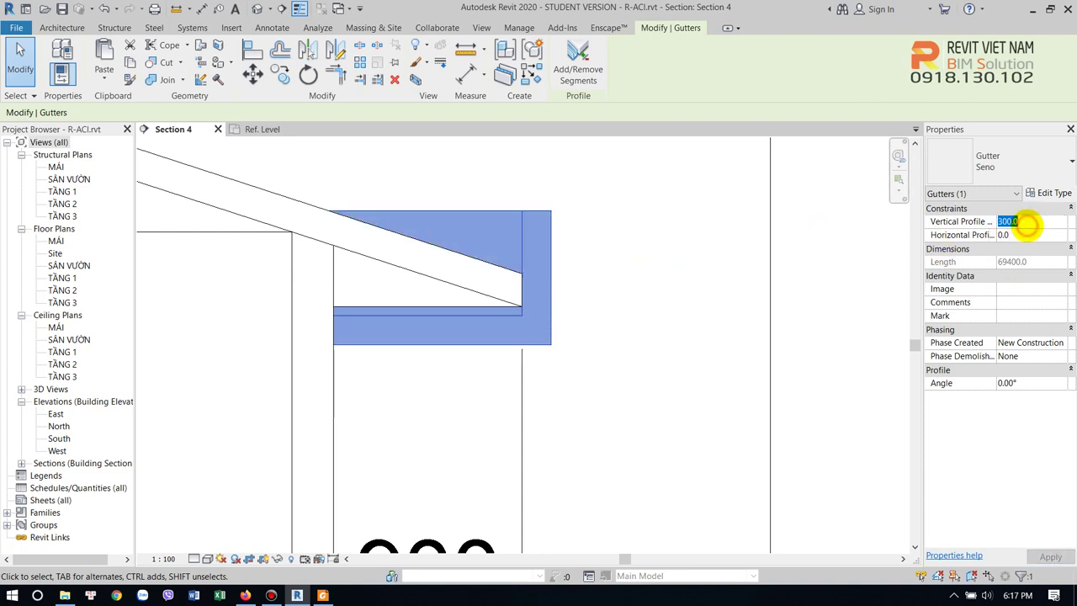
text(0)
key(Return)
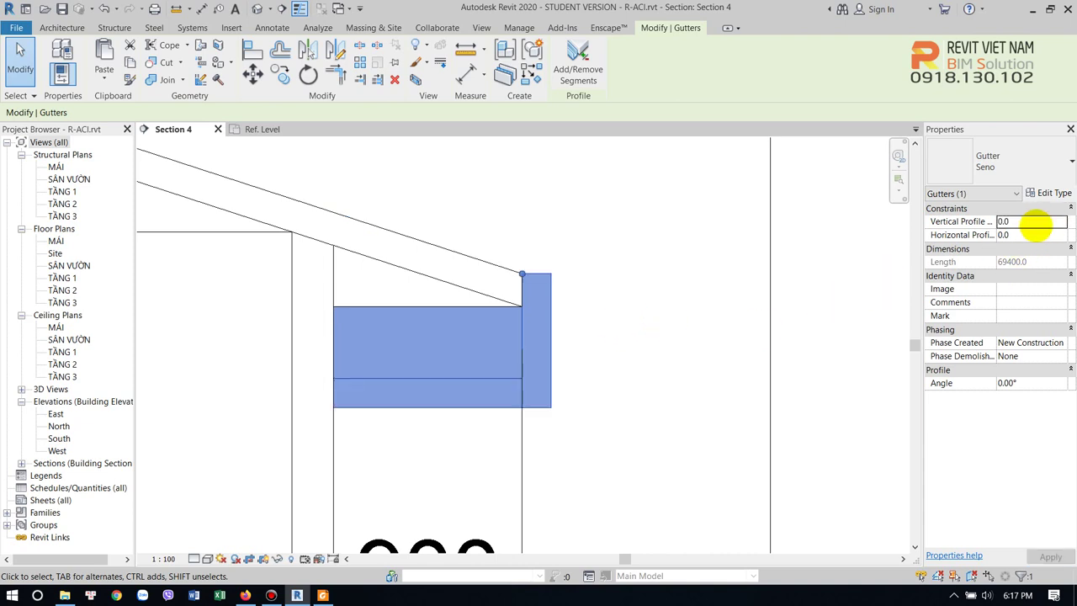
key(Return)
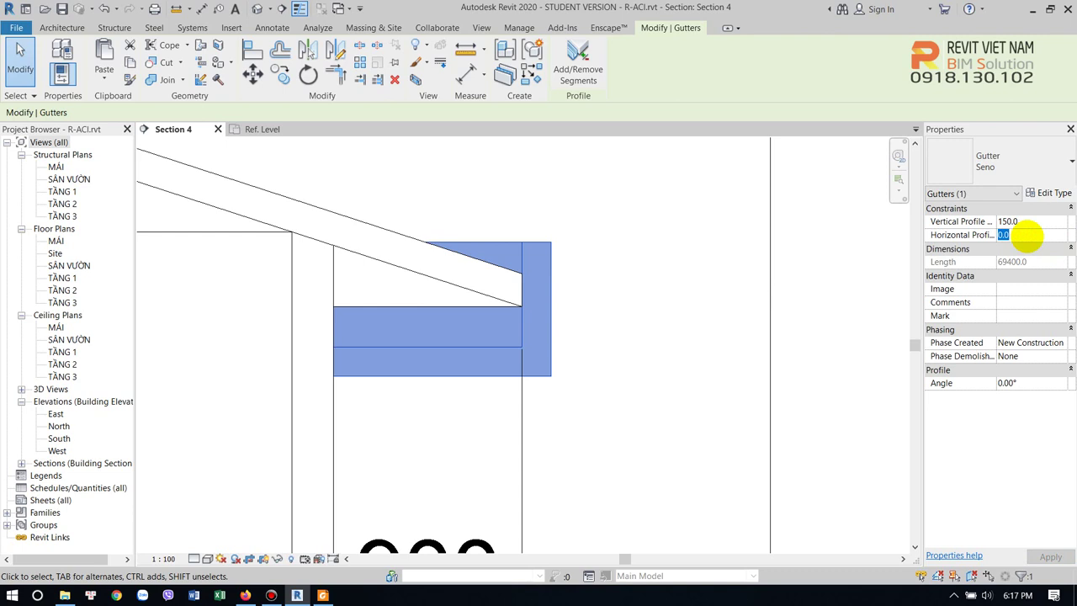
text(300)
- Apply the new horizontal profile offset to the Seno gutter
click(641, 290)
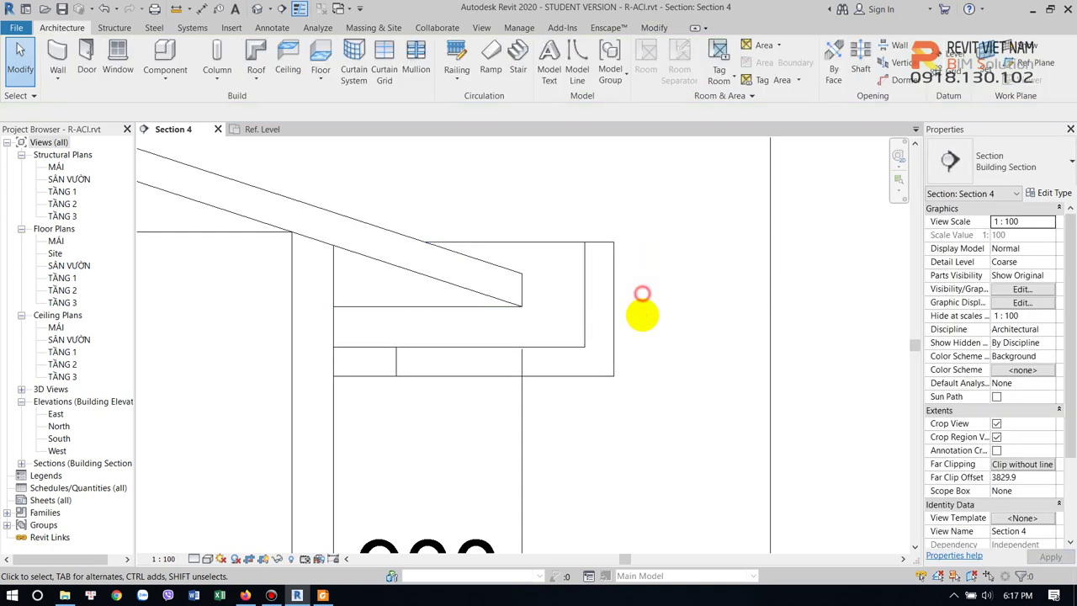
scroll(388, 389, up, 1)
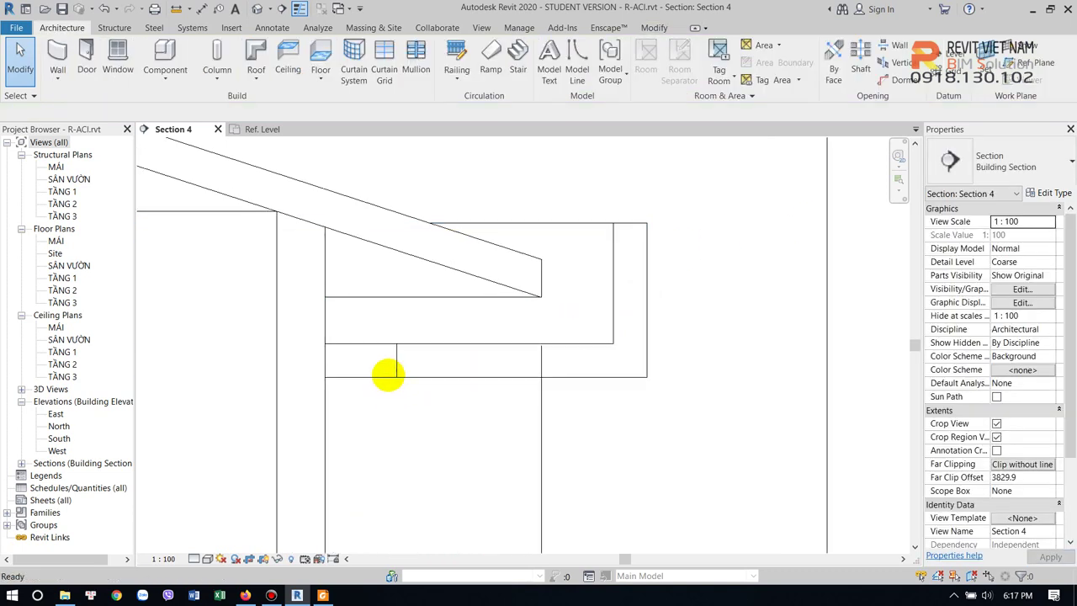
key(d)
key(i)
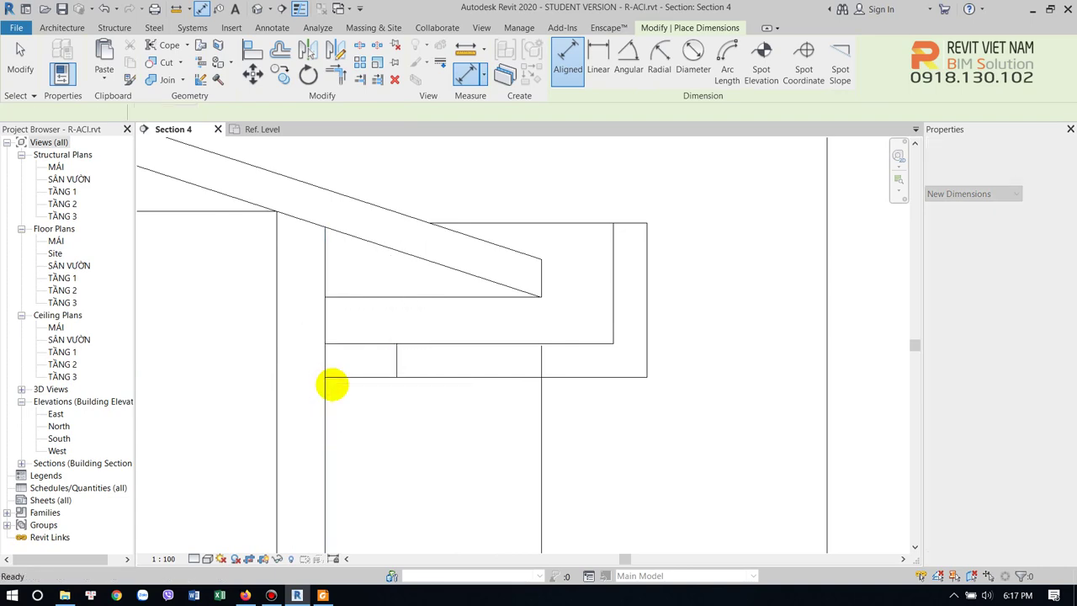
key(Escape)
key(Escape)
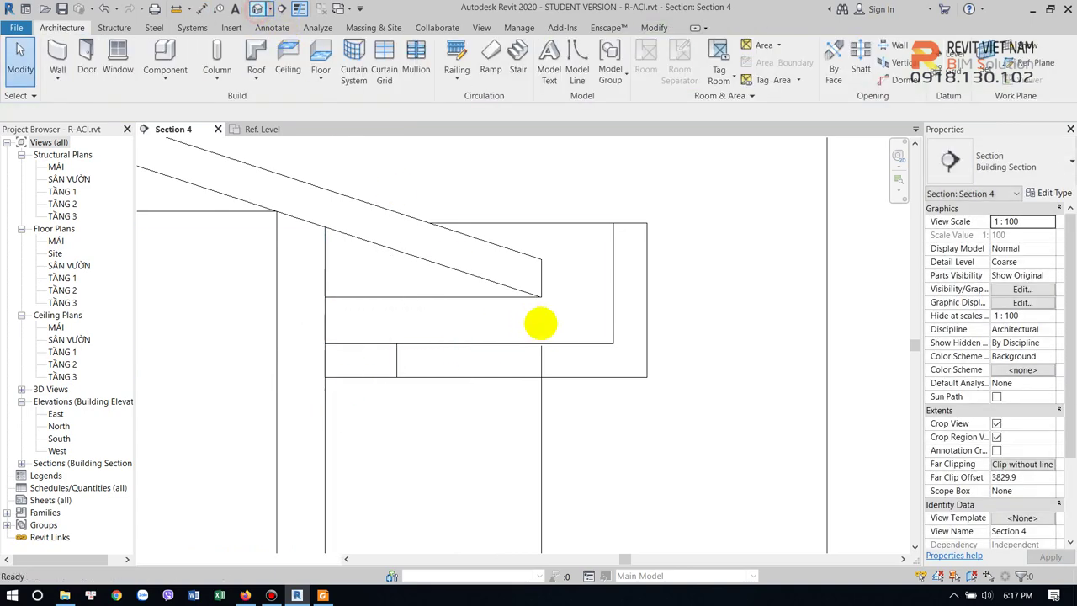
- Orbit the {3D} view to inspect the gutter at the roof corner from below
mouse_move(769, 308)
shift+middle_down()
mouse_move(675, 304)
mouse_move(620, 288)
shift+middle_up()
scroll(622, 303, up, 3)
scroll(631, 307, up, 3)
scroll(521, 313, up, 2)
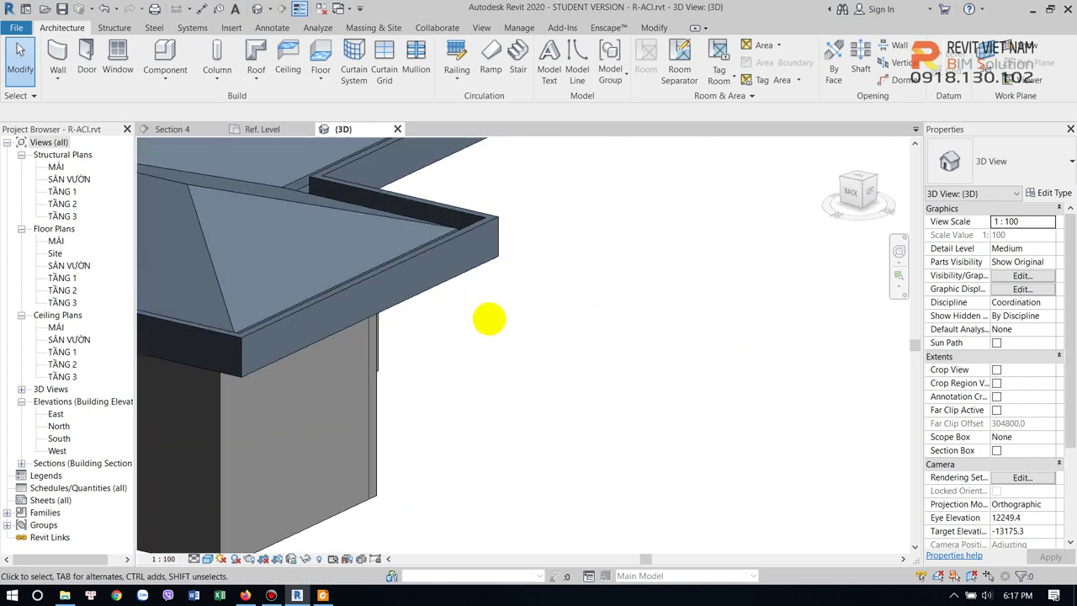
scroll(513, 298, up, 2)
shift+middle_drag(541, 277, 474, 300)
scroll(464, 300, up, 2)
scroll(455, 314, up, 2)
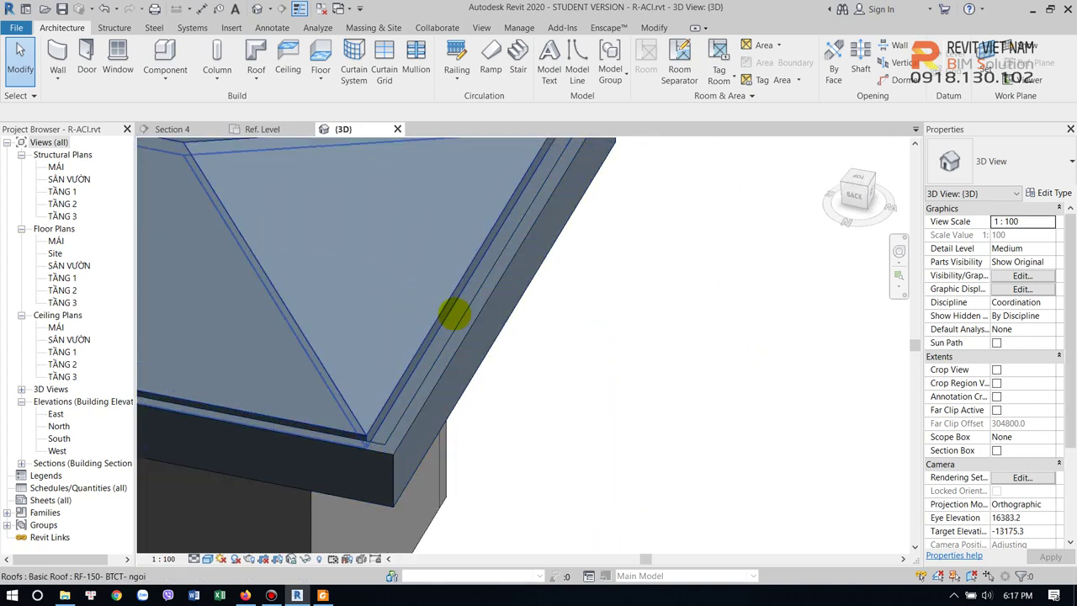
scroll(455, 314, down, 2)
mouse_move(469, 372)
shift+middle_down()
mouse_move(461, 277)
mouse_move(581, 173)
mouse_move(146, 242)
shift+middle_up()
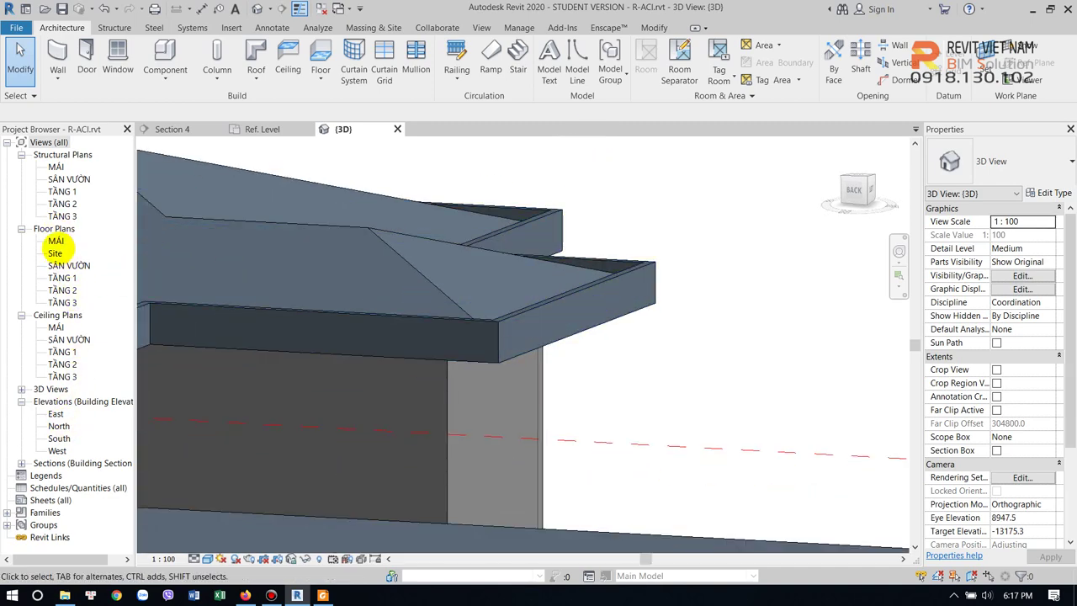
- Go through the MÁI floor plan and Section 4 back to the seno.rfa Ref. Level sketch
double_click(56, 241)
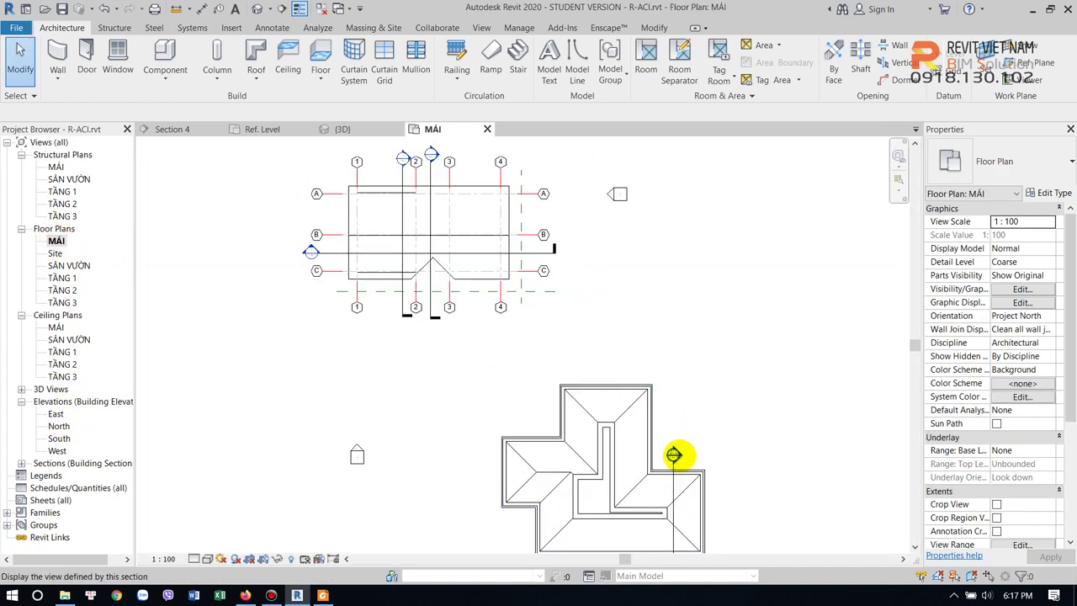
double_click(674, 455)
scroll(589, 379, down, 2)
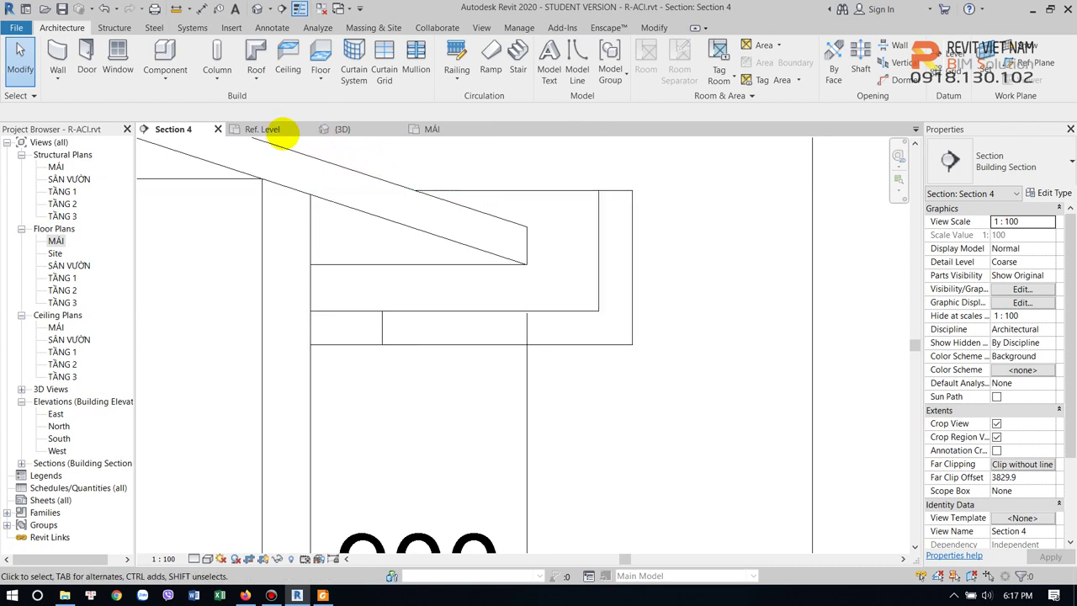
click(278, 130)
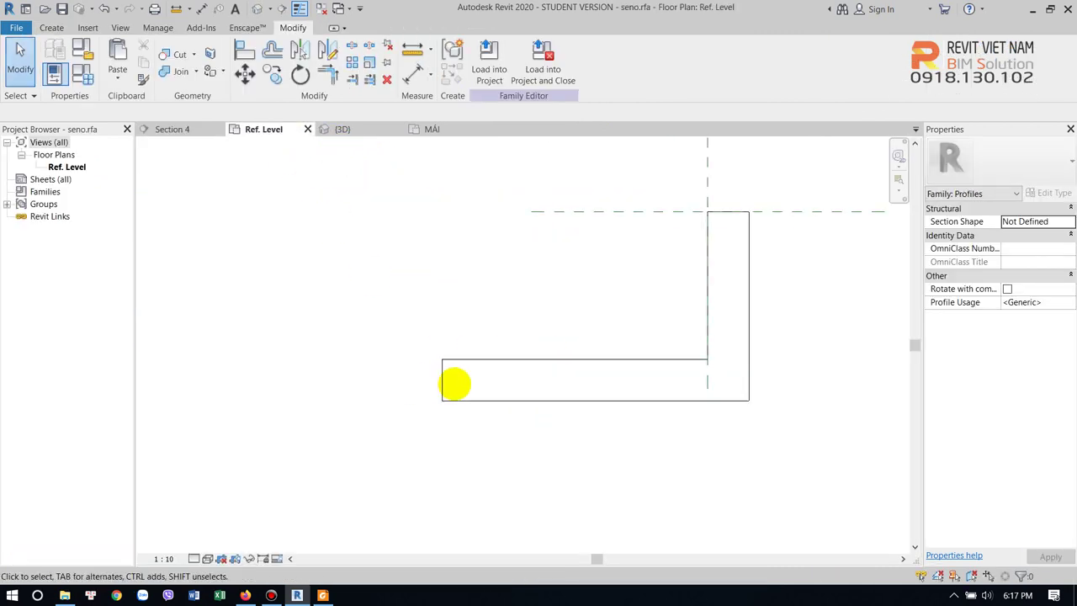
- Lengthen the seno profile's horizontal line from 900 to 1200
click(443, 385)
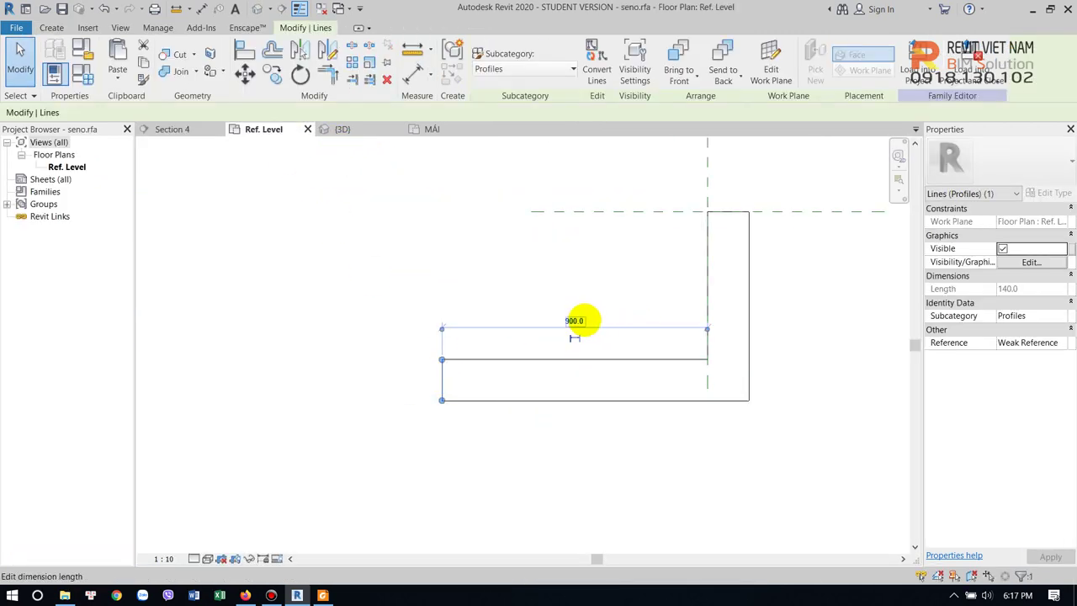
click(573, 321)
text(1200)
key(Return)
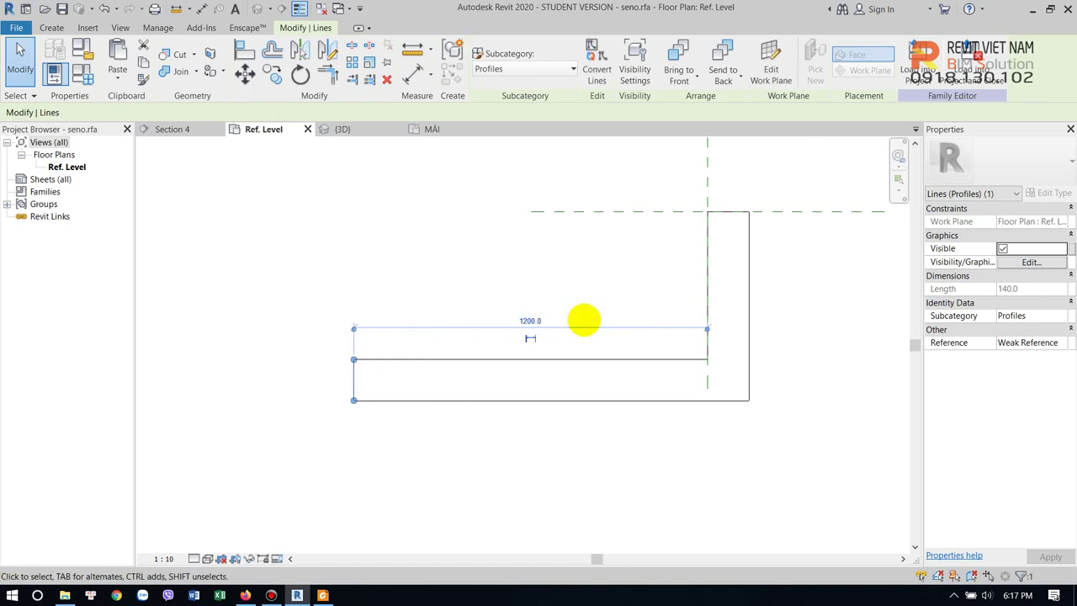
key(Escape)
- Reload the seno family into the project, overwriting the old version, and open Section 4
click(489, 63)
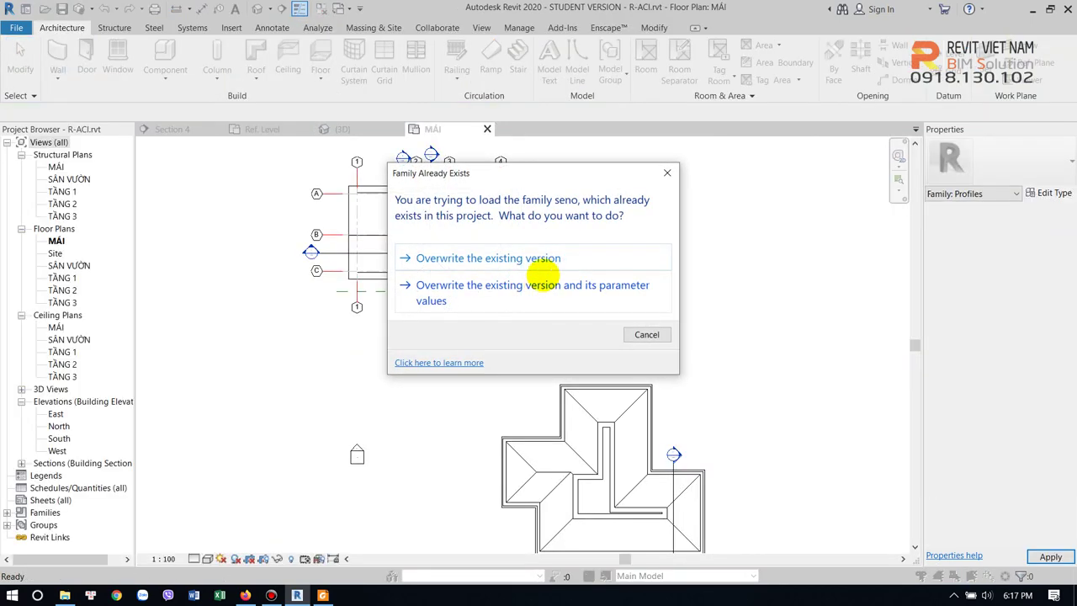
click(524, 215)
double_click(674, 455)
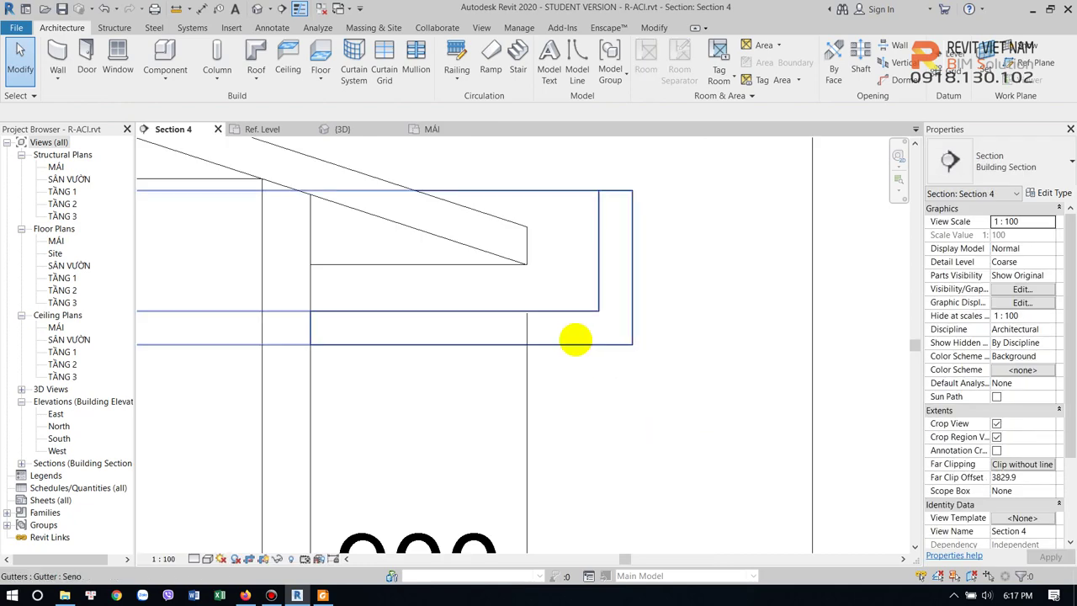
- Check the widened Seno gutter at the roof overhang in Section 4
click(531, 316)
scroll(547, 312, down, 2)
click(641, 332)
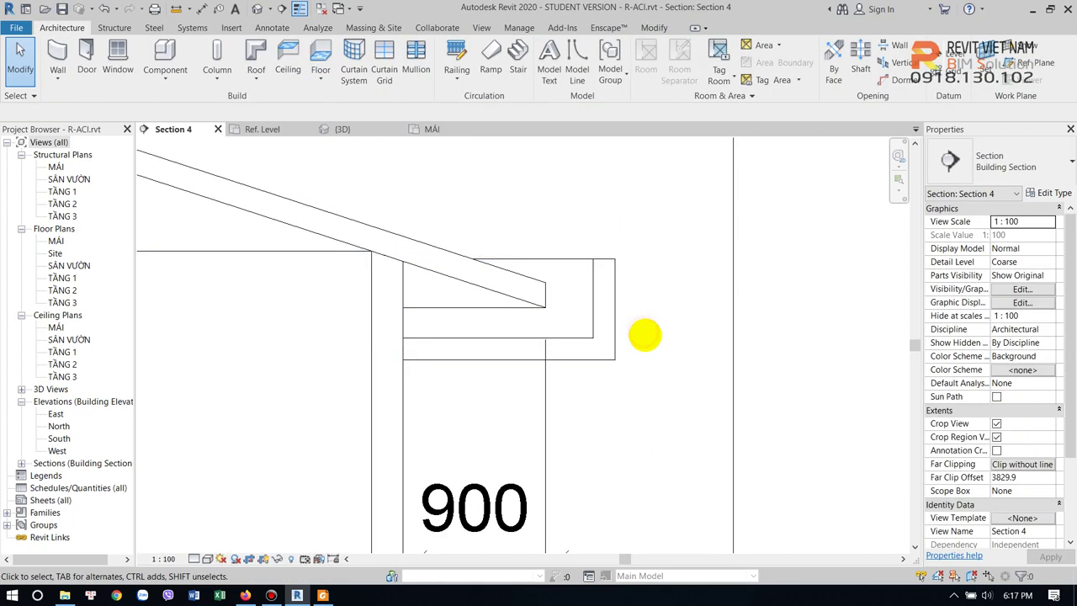
mouse_move(589, 357)
middle_down()
mouse_move(486, 370)
mouse_move(572, 344)
middle_up()
scroll(572, 344, down, 2)
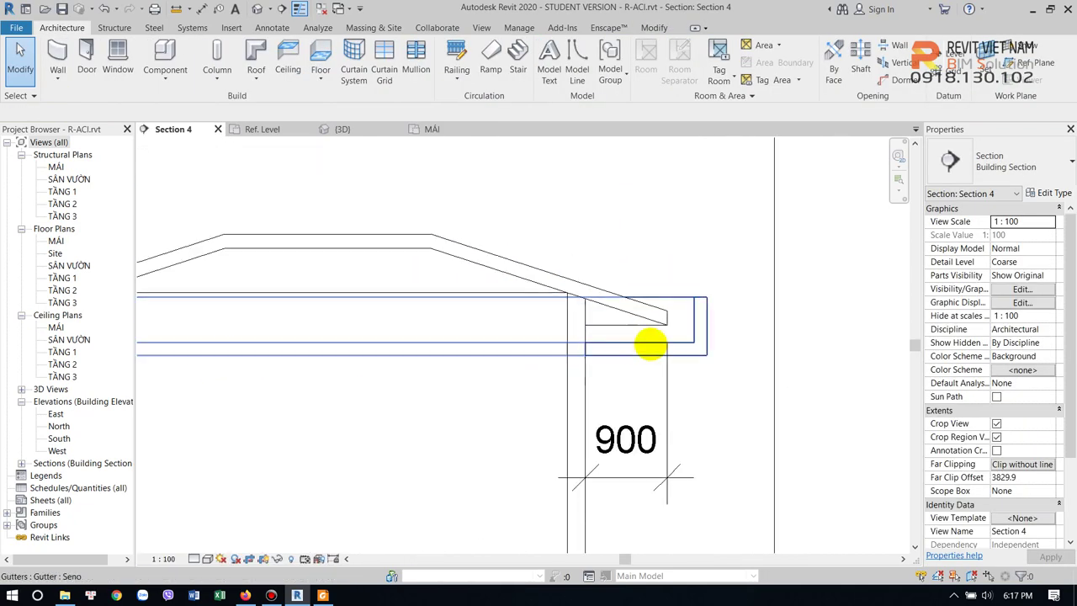
scroll(632, 327, up, 2)
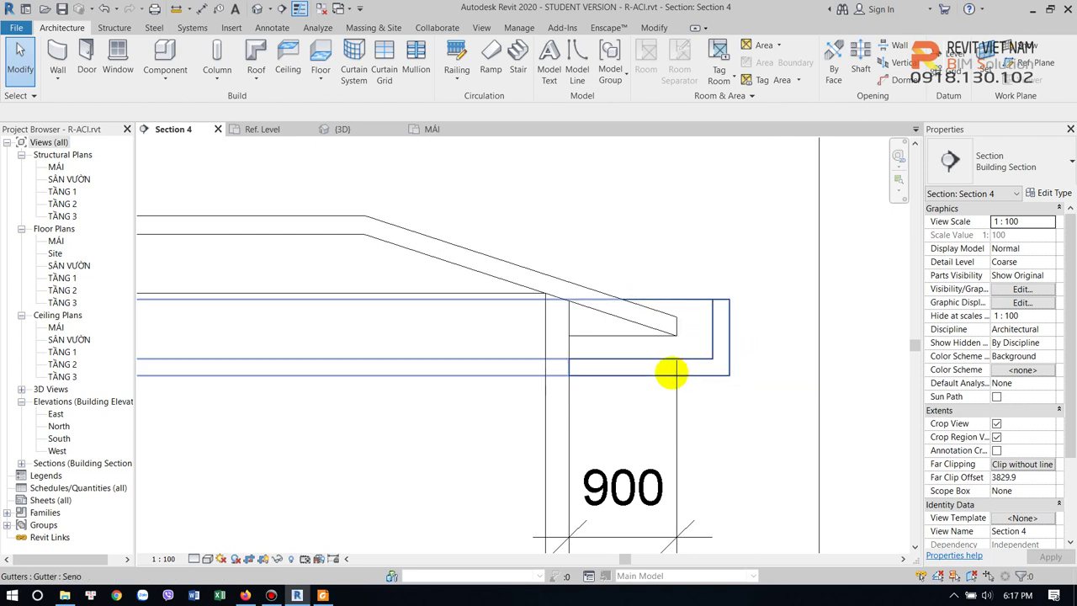
scroll(651, 347, up, 2)
middle_drag(652, 346, 649, 360)
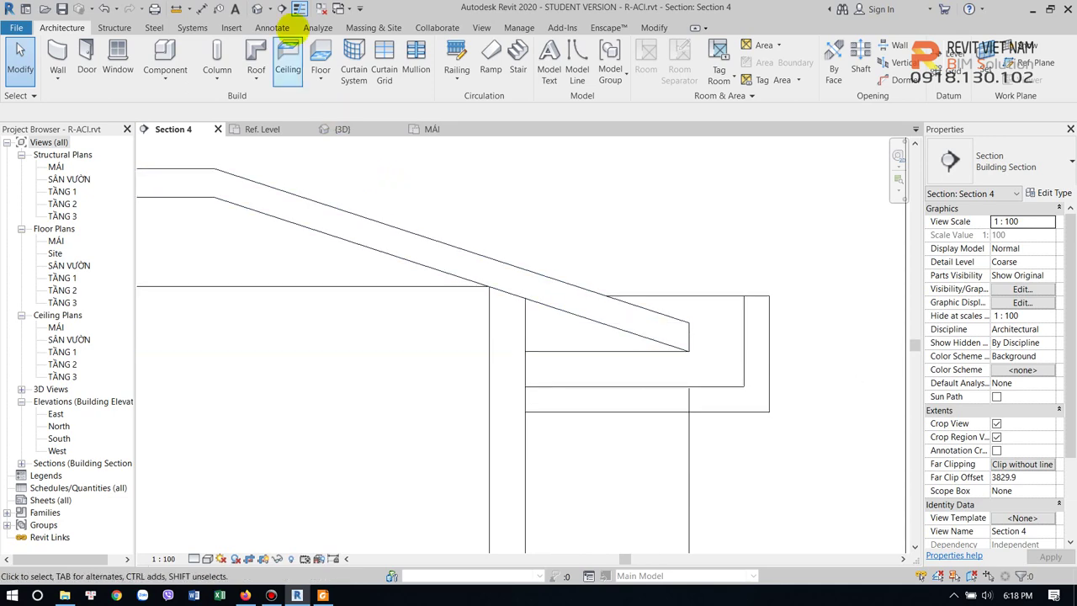
- Select the roof gutters in the {3D} view and orbit around the roof edges to review them
click(257, 8)
mouse_move(653, 378)
shift+middle_down()
mouse_move(620, 424)
mouse_move(440, 384)
shift+middle_up()
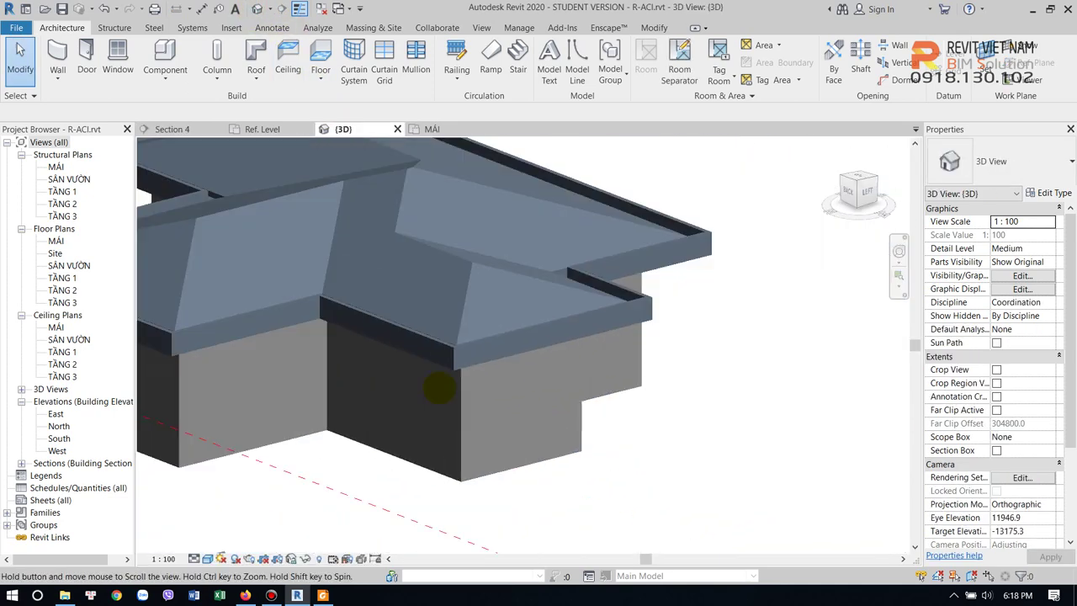
click(714, 293)
shift+middle_drag(704, 378, 567, 353)
scroll(568, 354, up, 3)
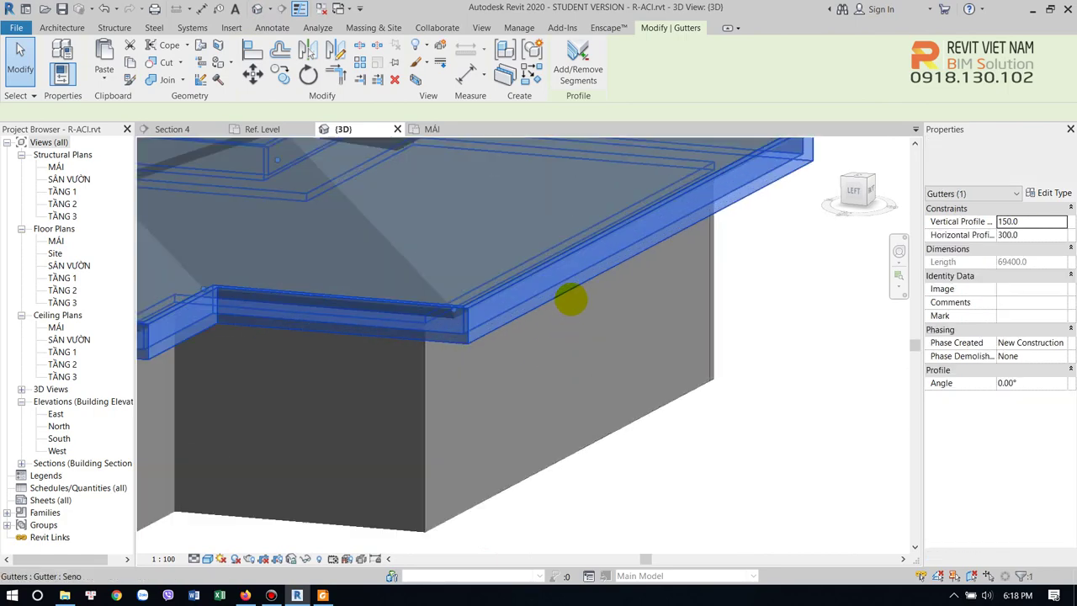
scroll(577, 300, up, 3)
mouse_move(597, 414)
shift+middle_down()
mouse_move(608, 319)
mouse_move(665, 416)
shift+middle_up()
scroll(567, 312, down, 5)
click(697, 378)
mouse_move(698, 377)
shift+middle_down()
mouse_move(509, 278)
mouse_move(715, 331)
mouse_move(440, 332)
mouse_move(502, 340)
shift+middle_up()
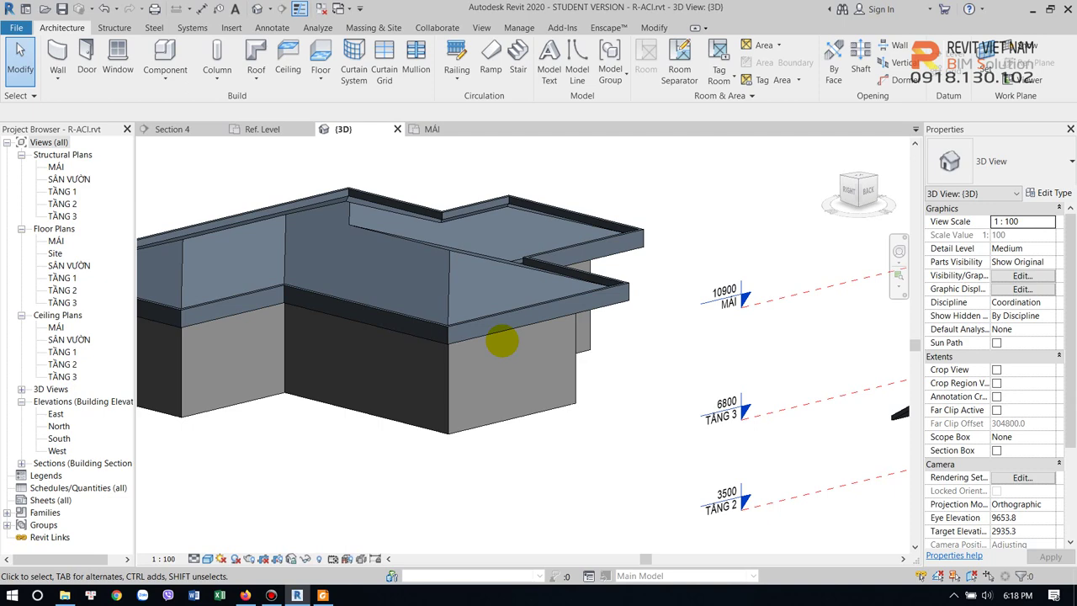
click(513, 304)
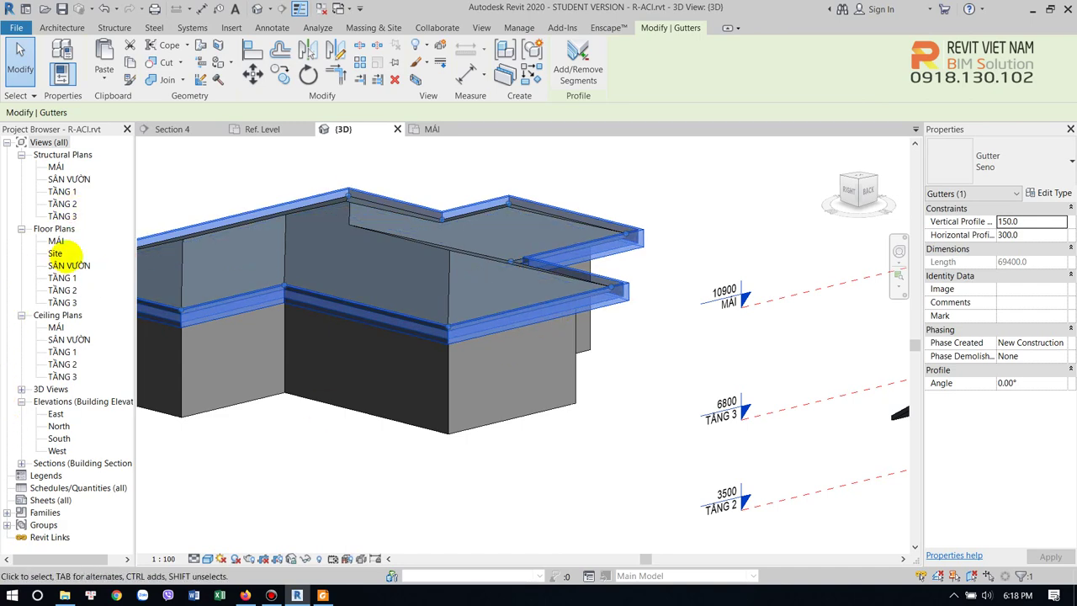
double_click(55, 253)
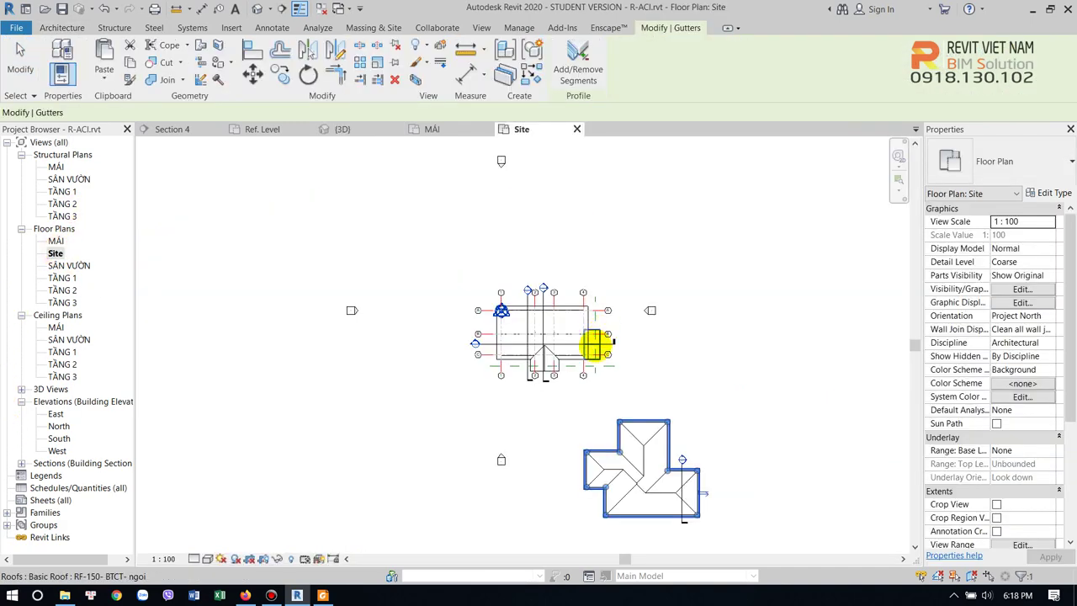
click(691, 417)
scroll(677, 378, up, 3)
scroll(640, 366, up, 3)
double_click(599, 361)
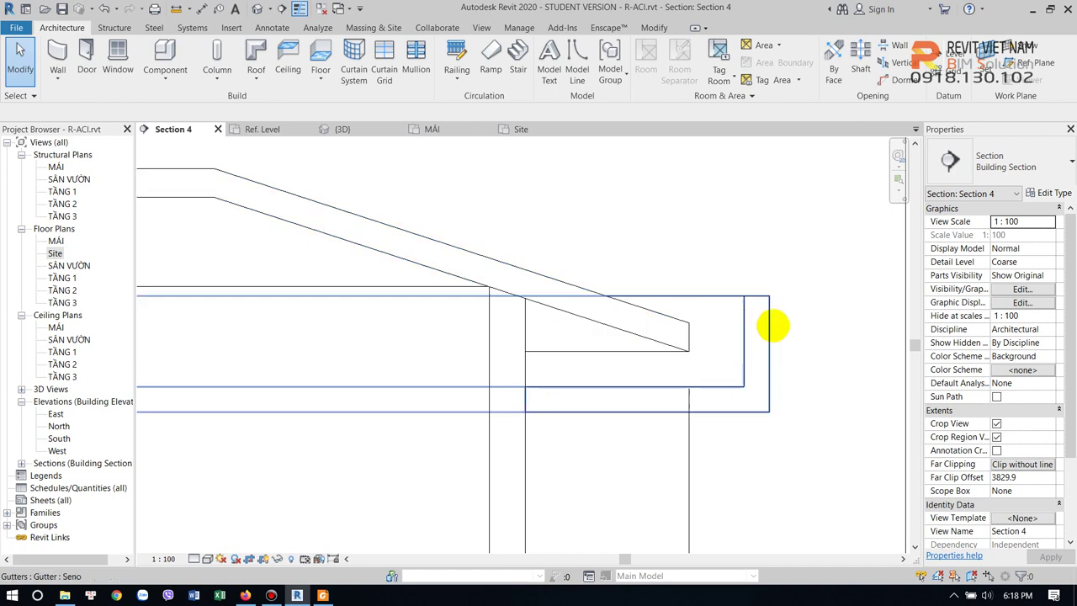
click(771, 326)
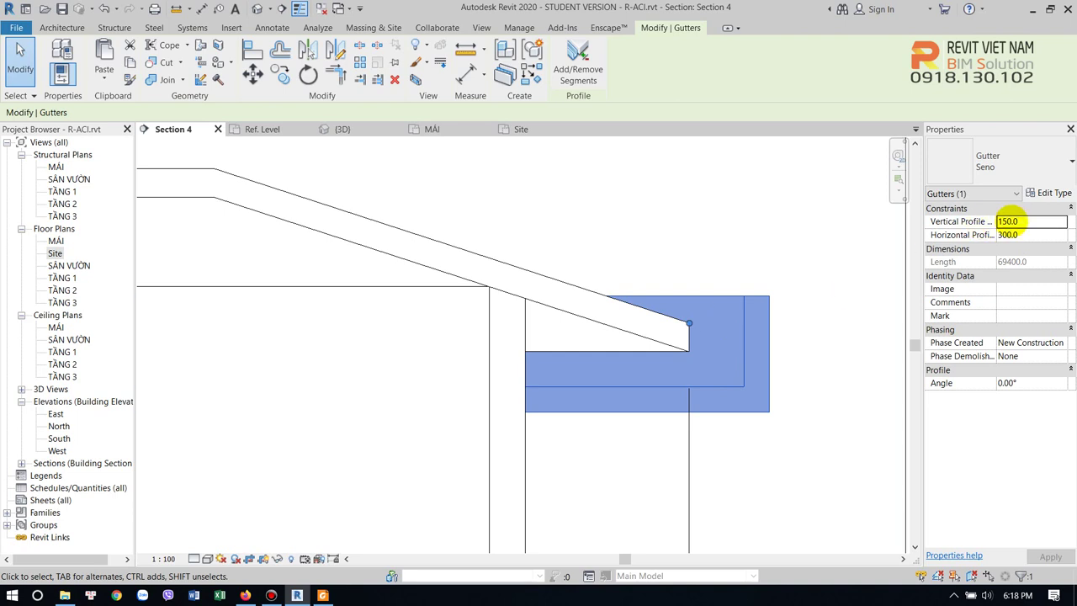
click(806, 326)
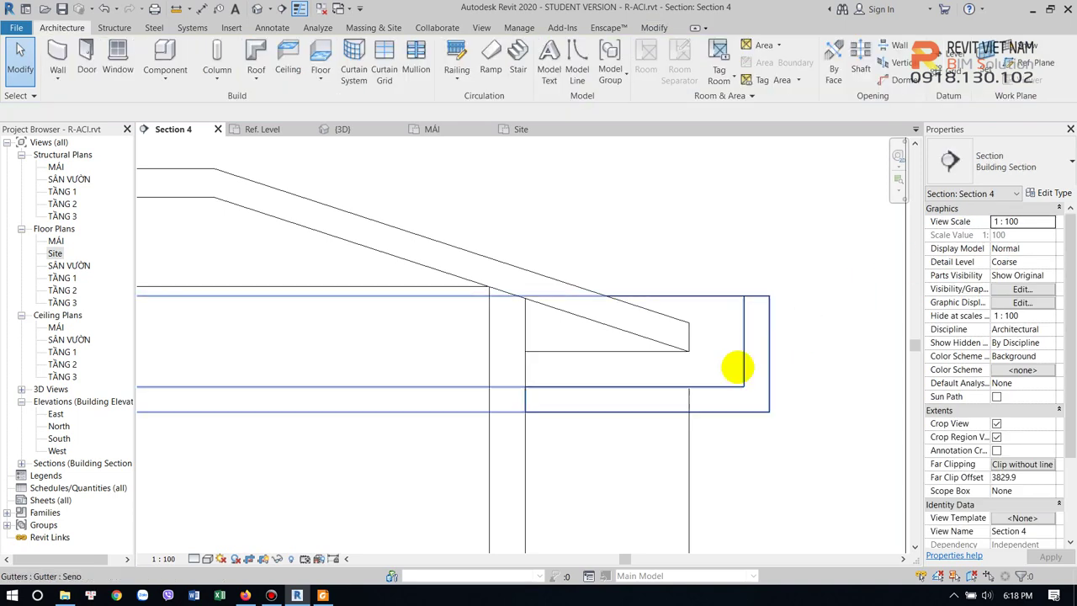
scroll(736, 365, down, 2)
click(259, 8)
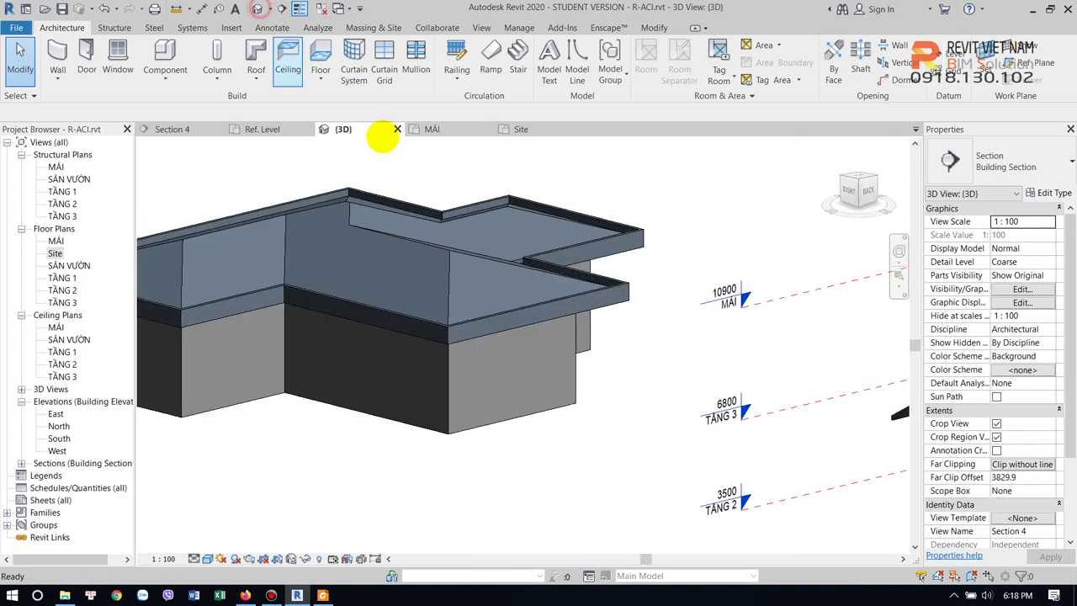
click(271, 595)
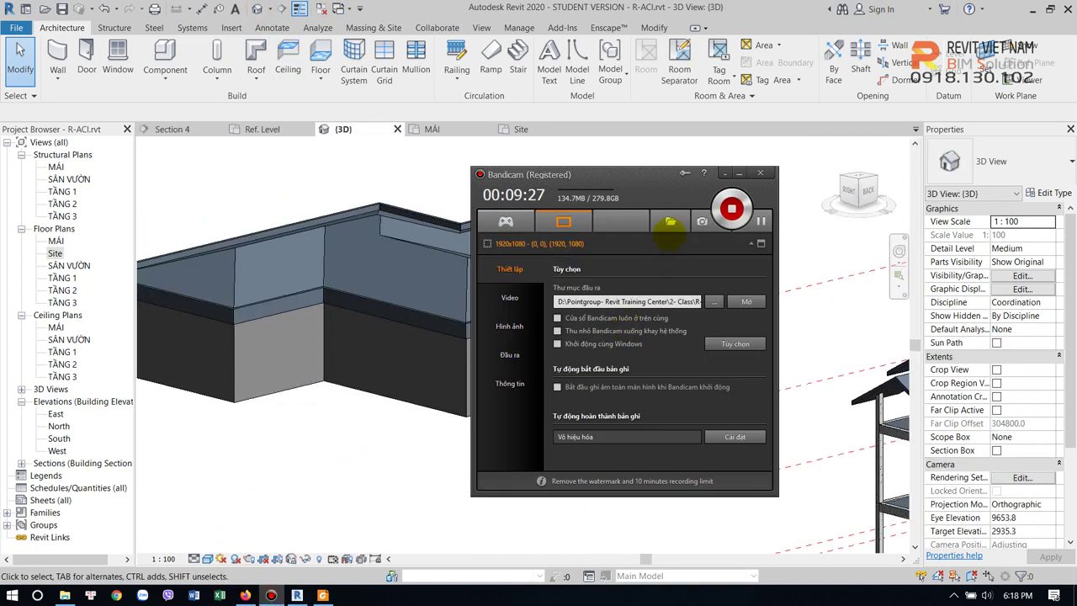